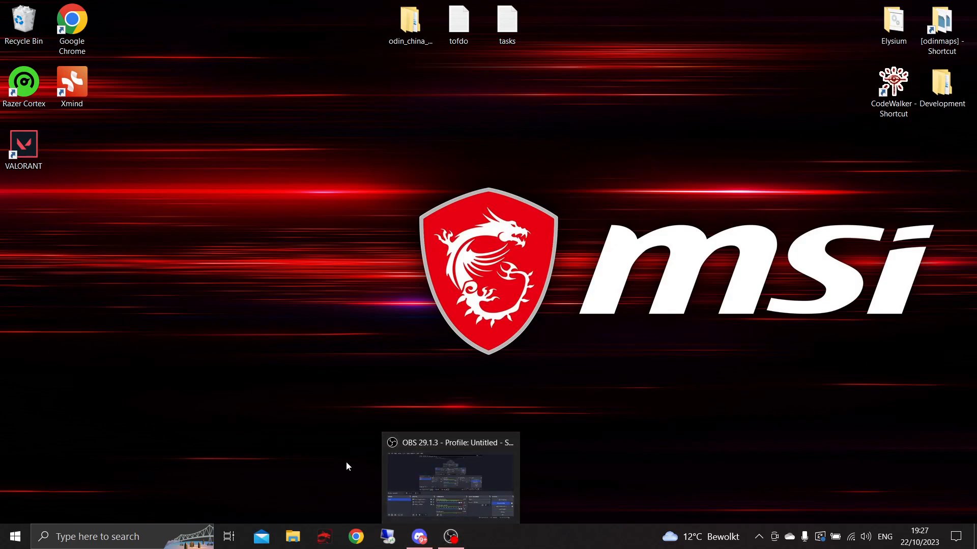
- Launch Blender 3.6
left_click(139, 546)
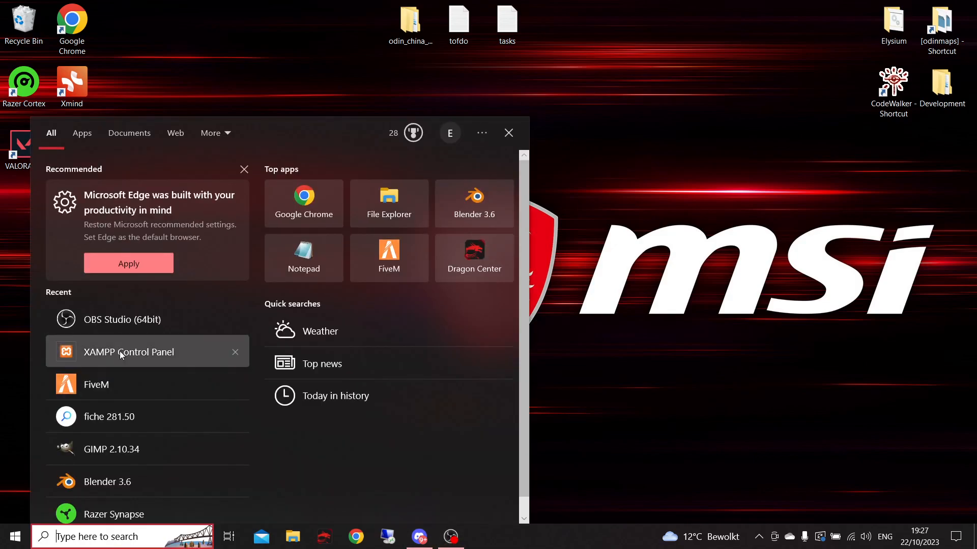
left_click(108, 477)
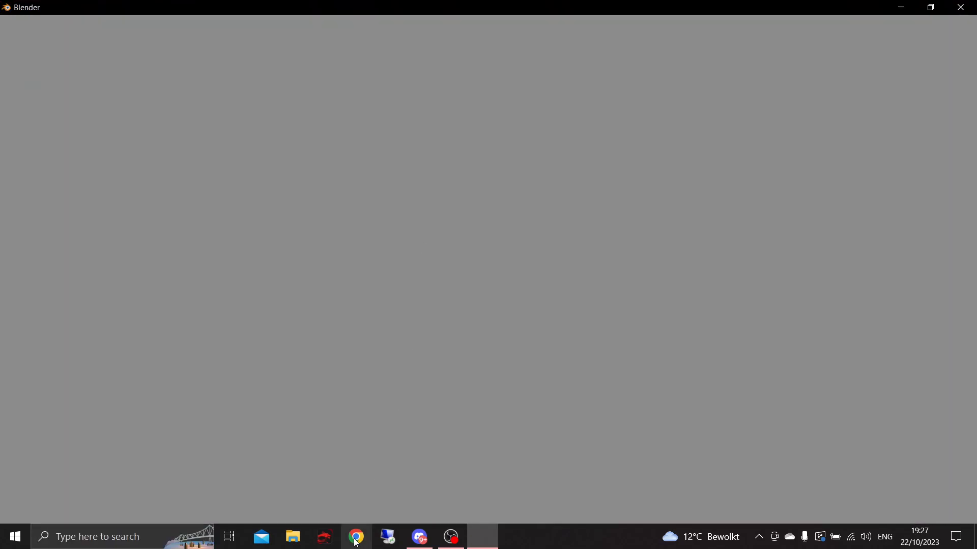
- Switch to Chrome, close the reMarkable setup page, and search Google for "bmw logo"
left_click(361, 536)
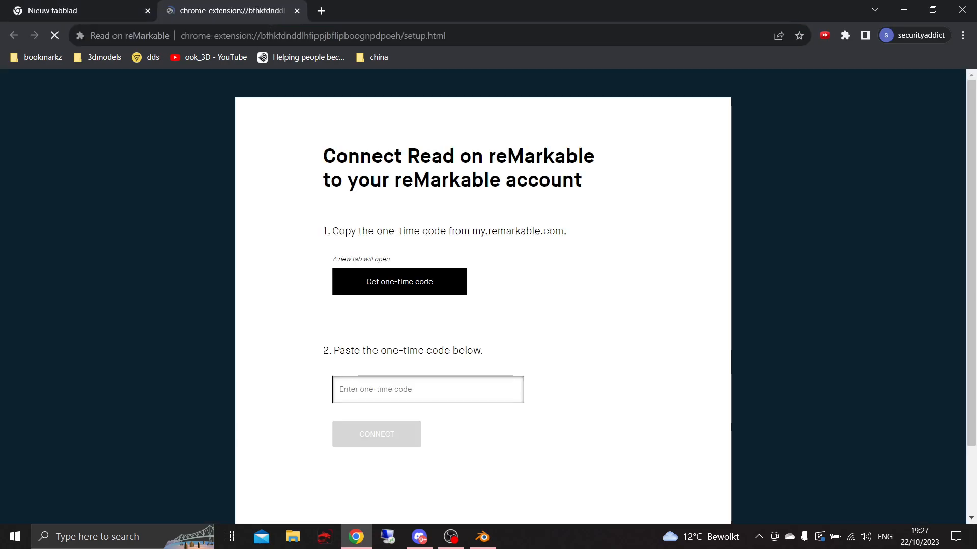
left_click(299, 11)
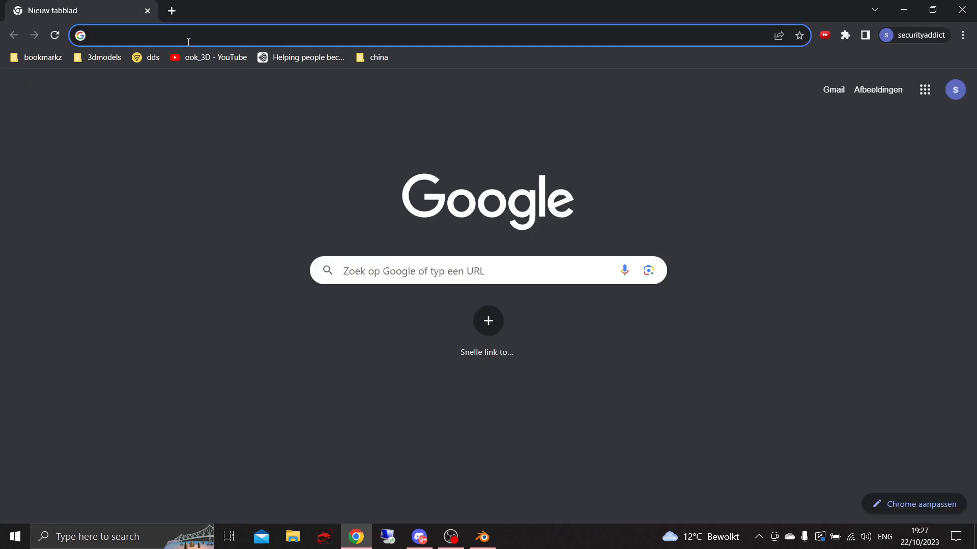
left_click(101, 57)
left_click(133, 35)
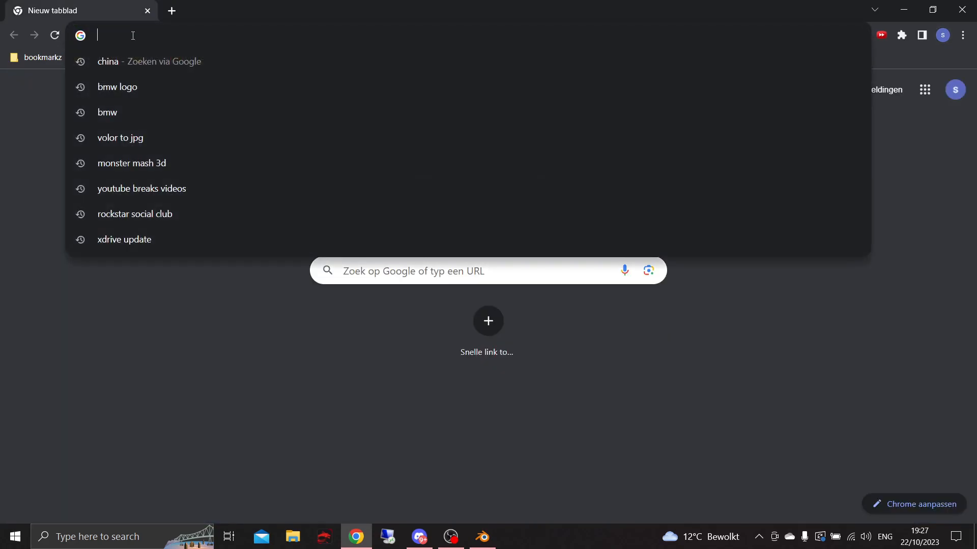
left_click(138, 97)
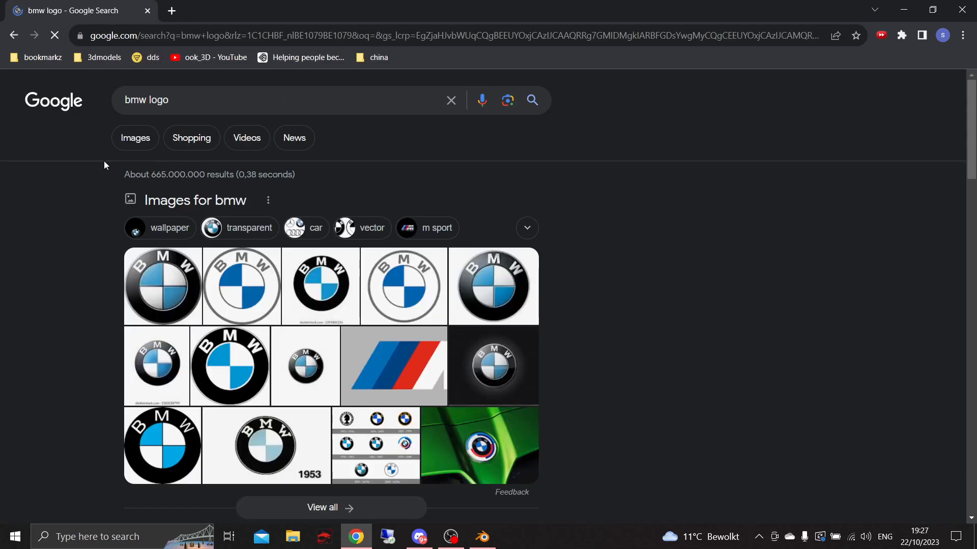
left_click(198, 100)
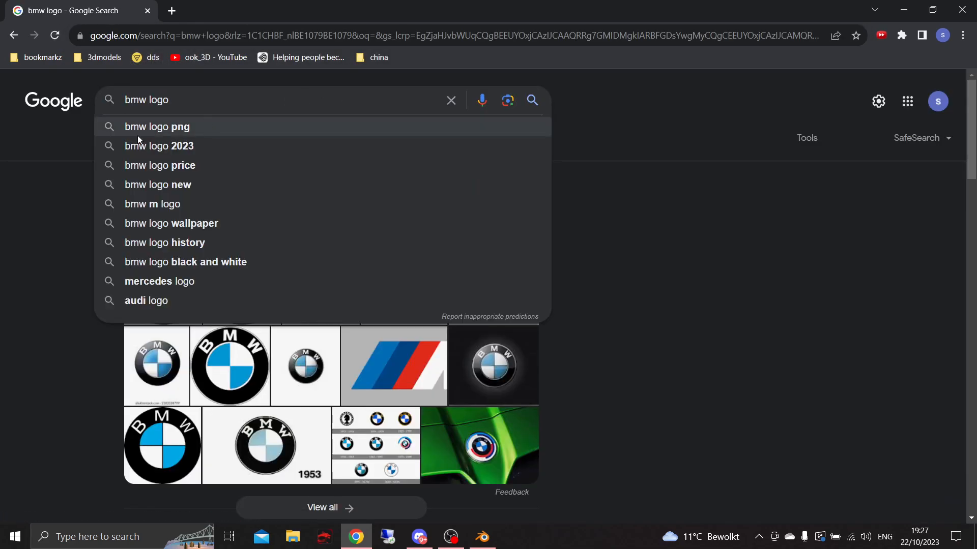
left_click(97, 206)
- Preview the dark-background BMW logo from Pinterest and start saving the image
left_click(505, 367)
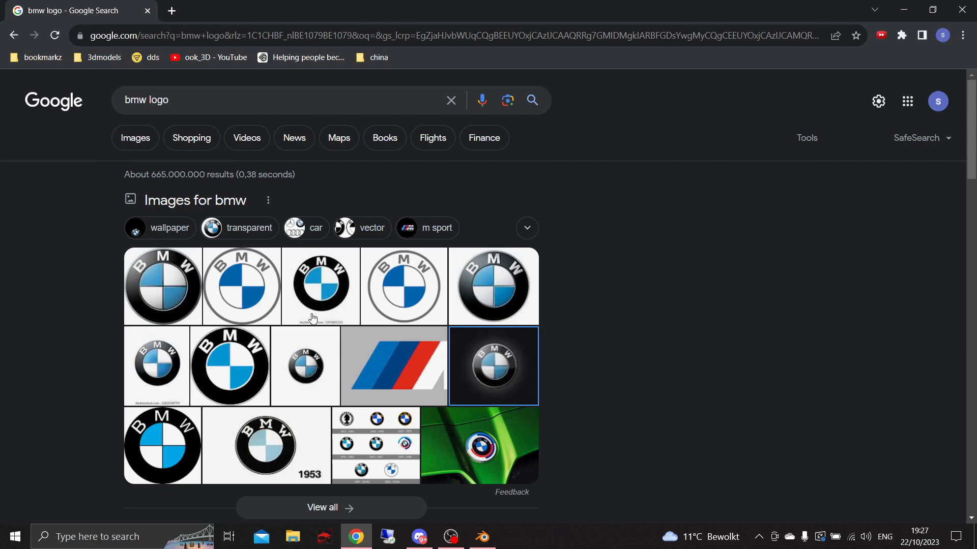
right_click(732, 278)
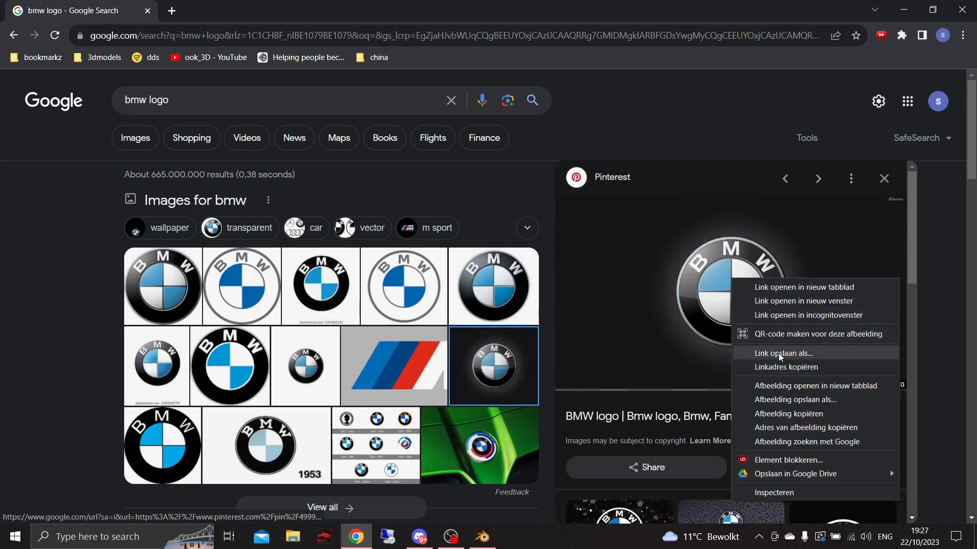
left_click(796, 400)
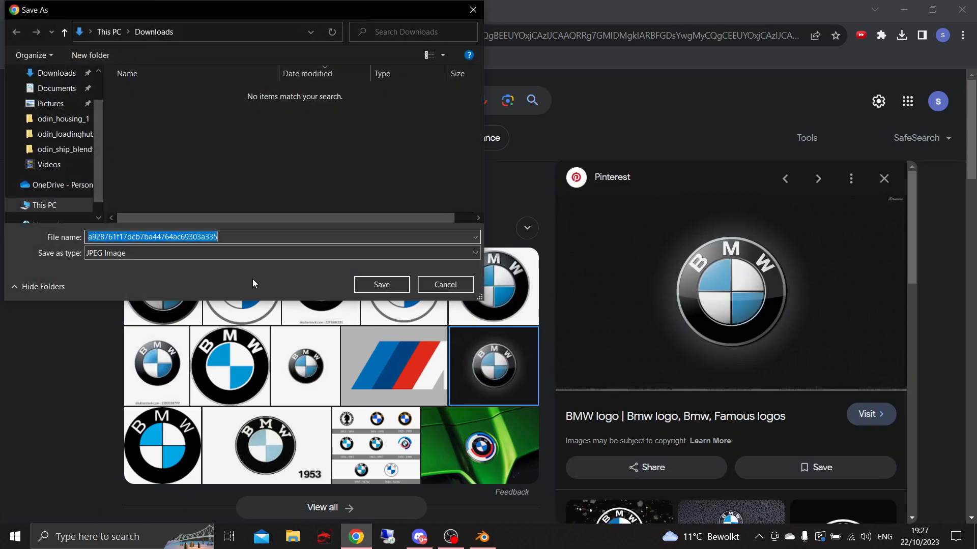
- Create a folder named "tutorial" on the desktop and save the JPEG image into it
scroll(53, 167, "up", 2)
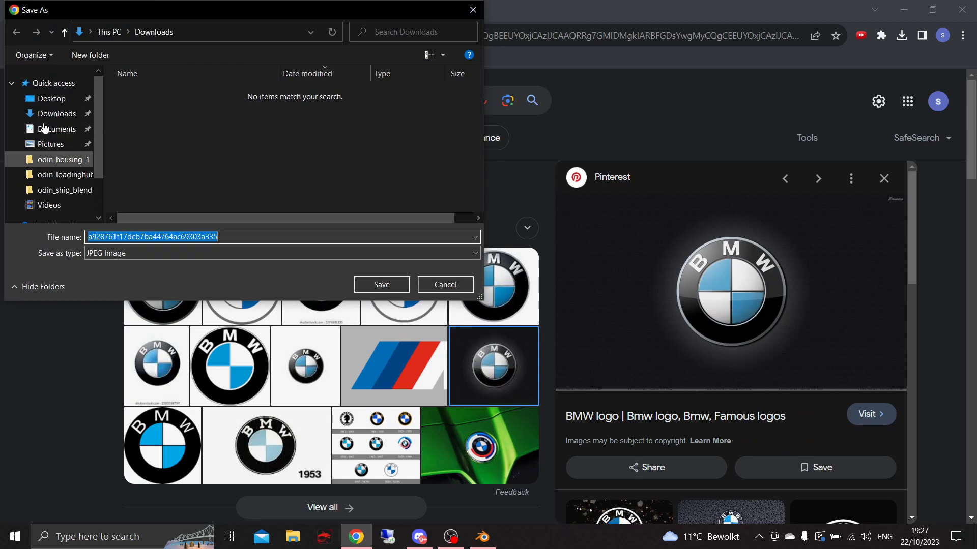
left_click(50, 98)
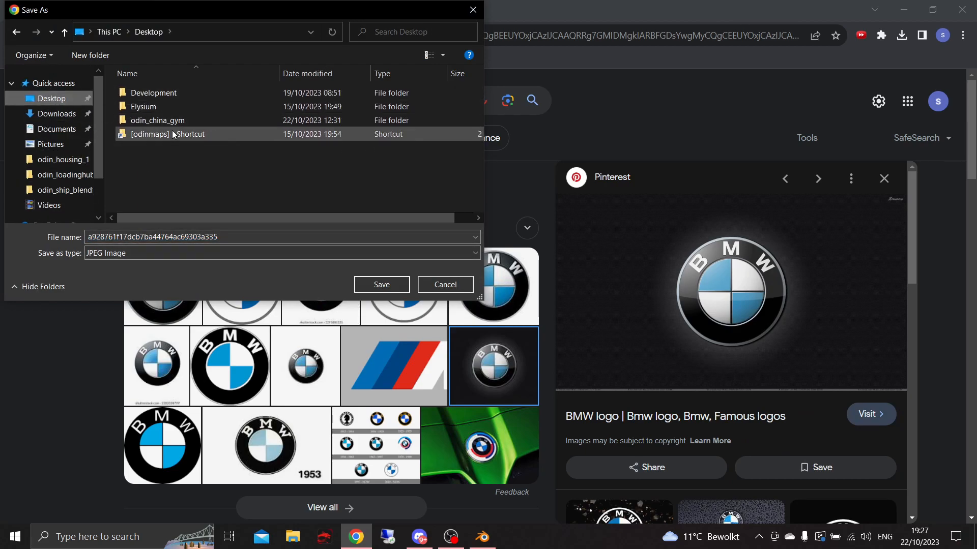
left_click(91, 55)
type("tutorial")
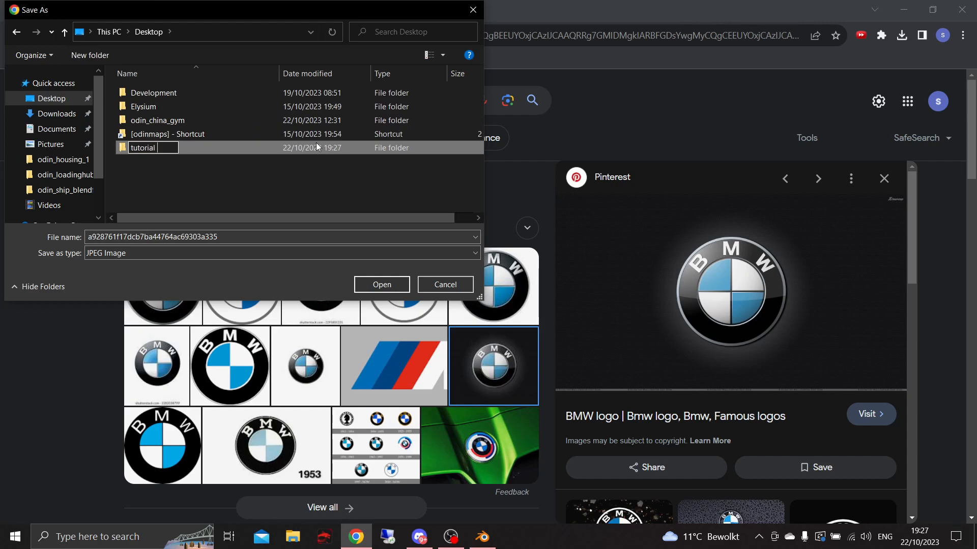
key("Return")
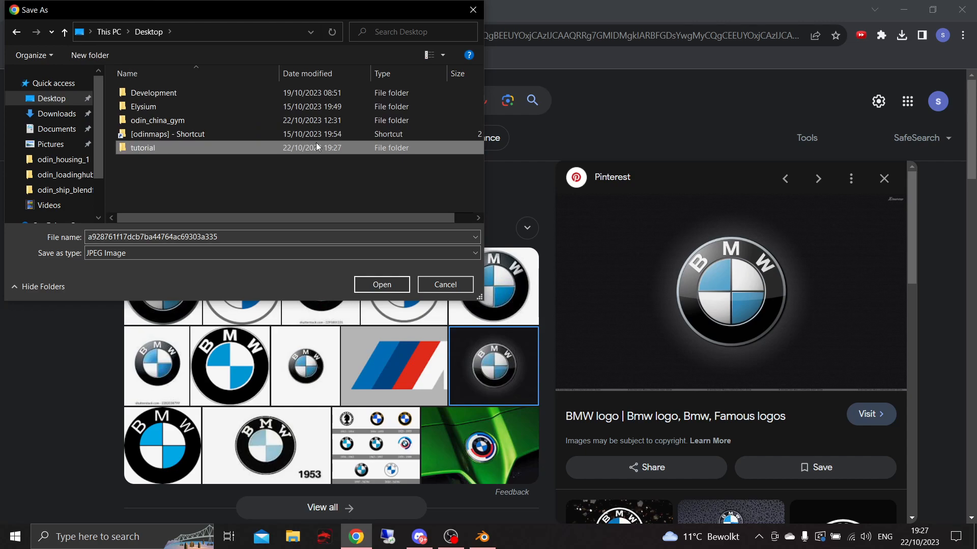
key("Return")
left_click(381, 284)
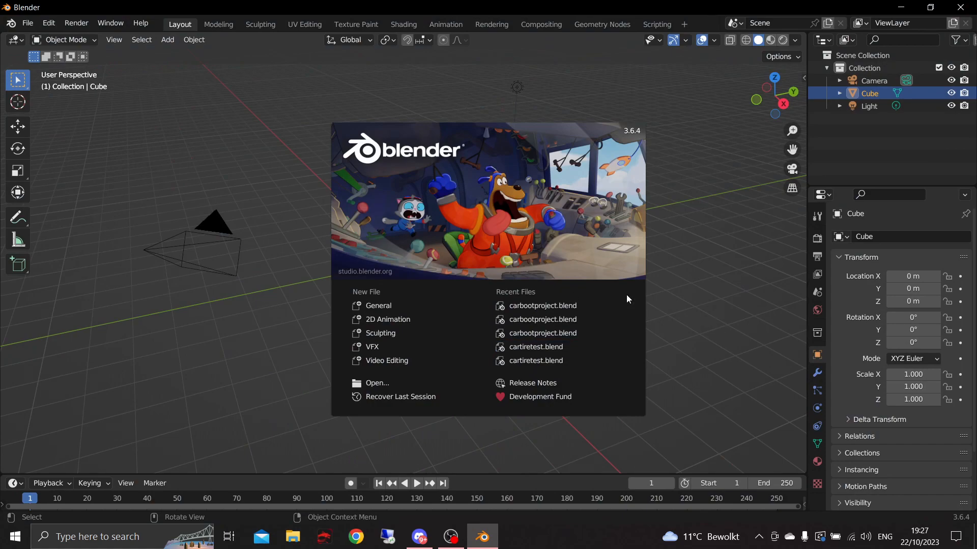
- Dismiss Blender's splash screen, return to the desktop and open the tutorial folder
left_click(442, 272)
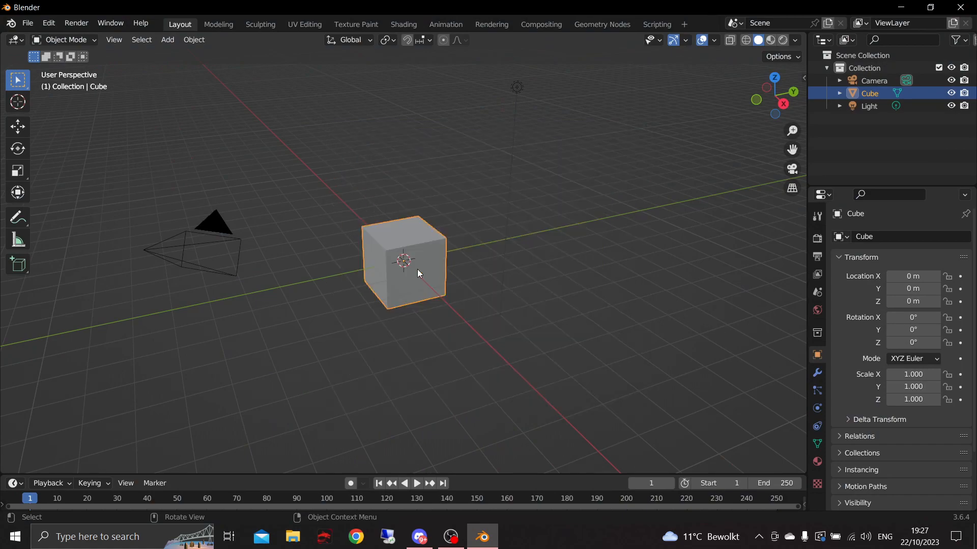
left_click(107, 157)
left_click_drag(143, 145, 620, 294)
left_click(975, 541)
left_click_drag(22, 215, 480, 158)
double_click(480, 158)
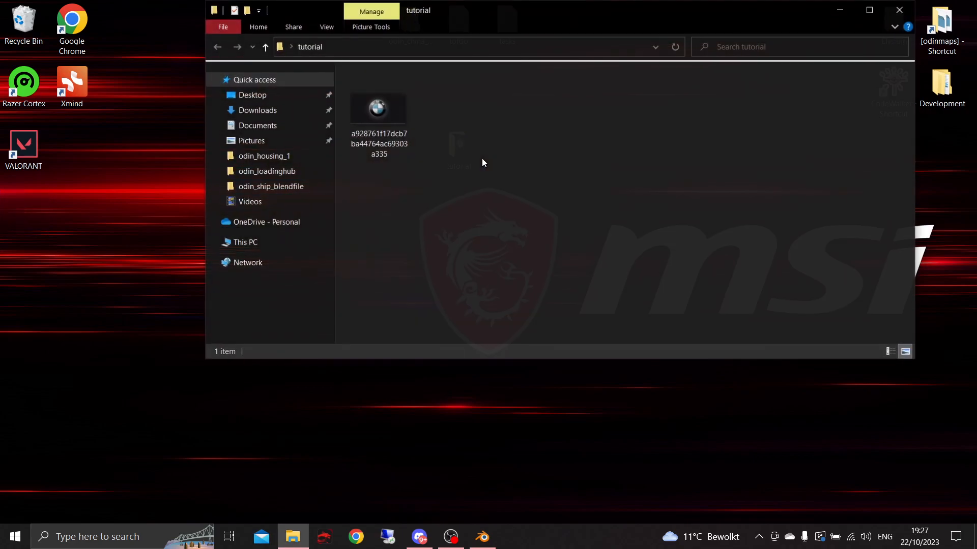
- Rename the downloaded logo image in the tutorial folder as "bmw"
left_click(369, 128)
right_click(368, 126)
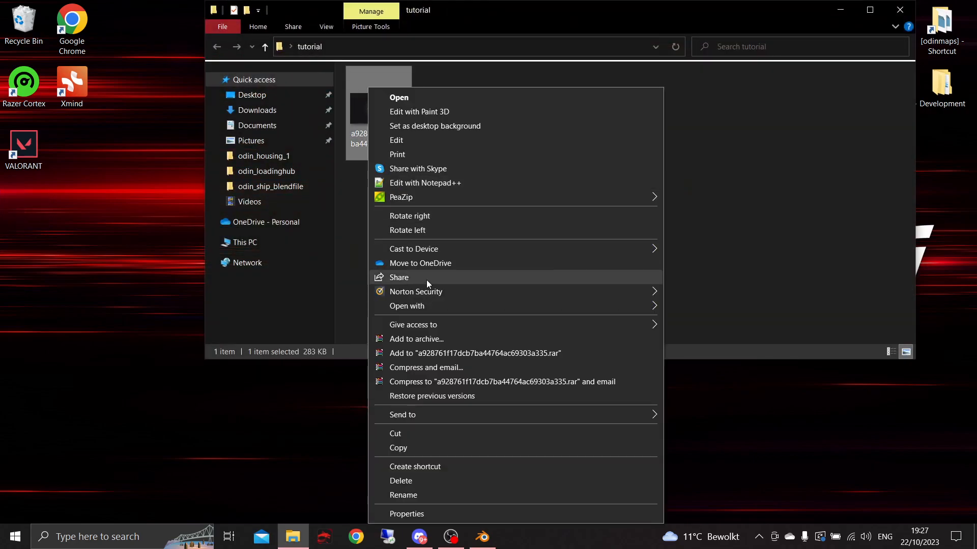
left_click(423, 493)
type("bmw")
key("Return")
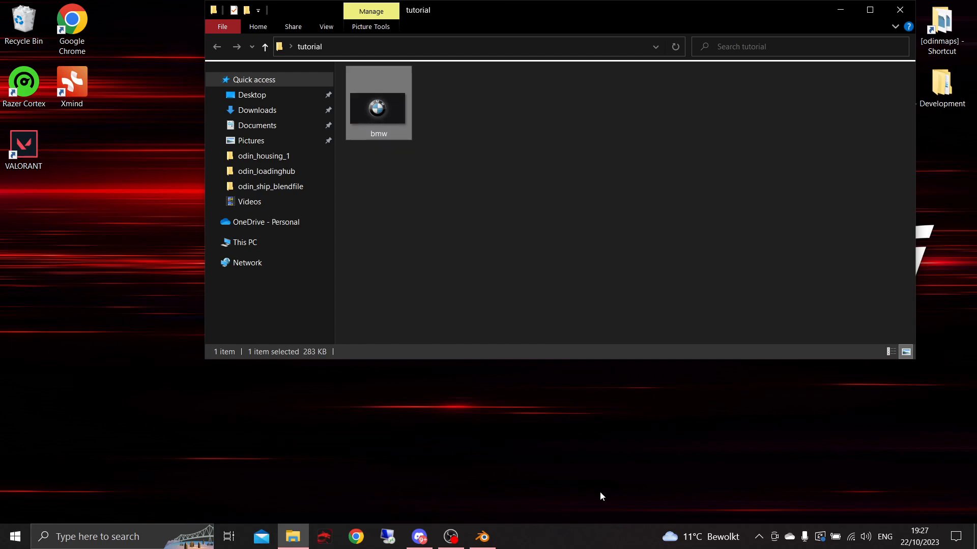
- Switch the tutorial folder's display to the Details view
right_click(386, 108)
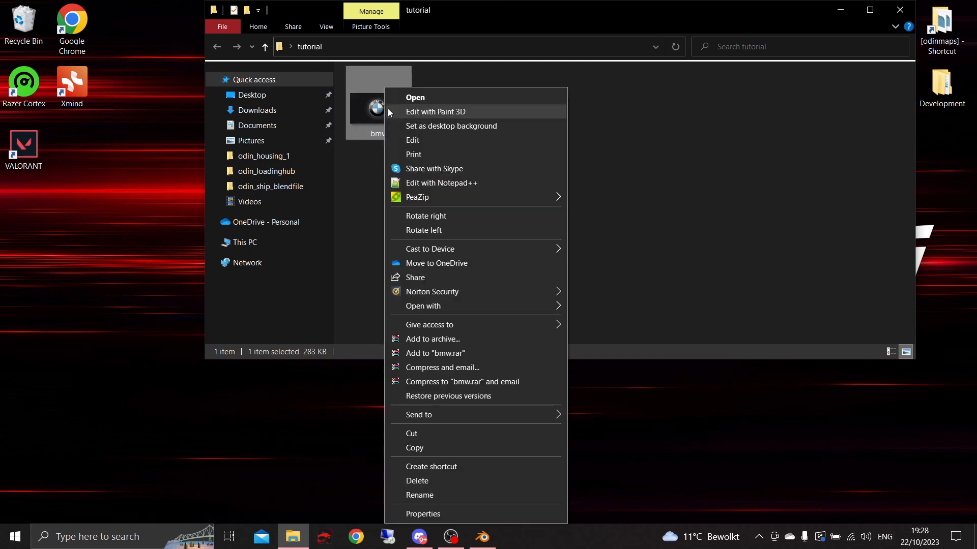
left_click(643, 145)
right_click(490, 128)
mouse_move(513, 137)
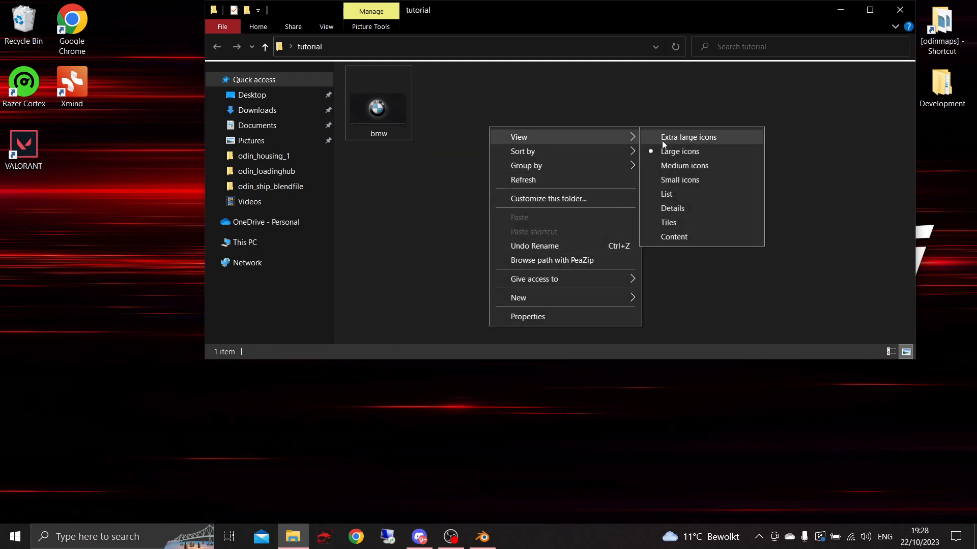
left_click(679, 209)
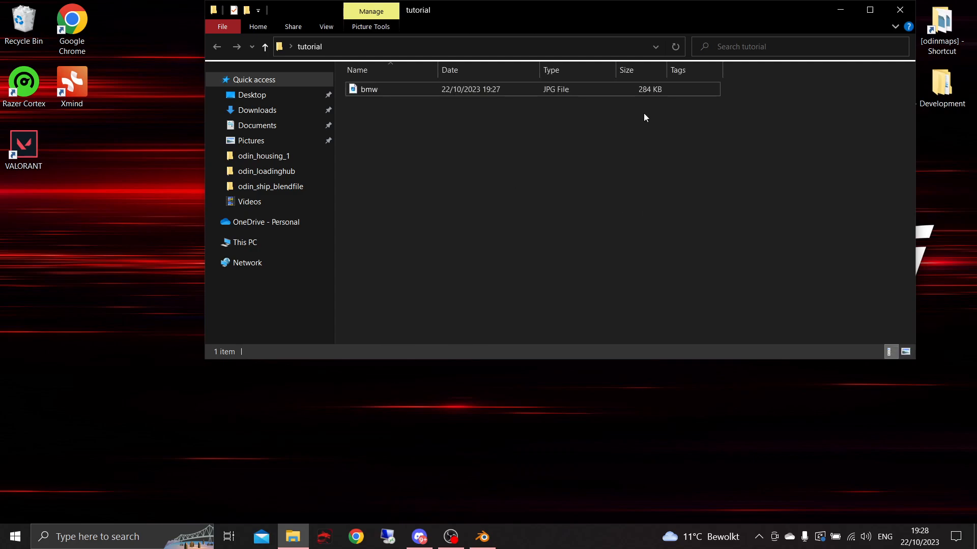
- Check the file type of the bmw image in the folder's details
left_click(552, 90)
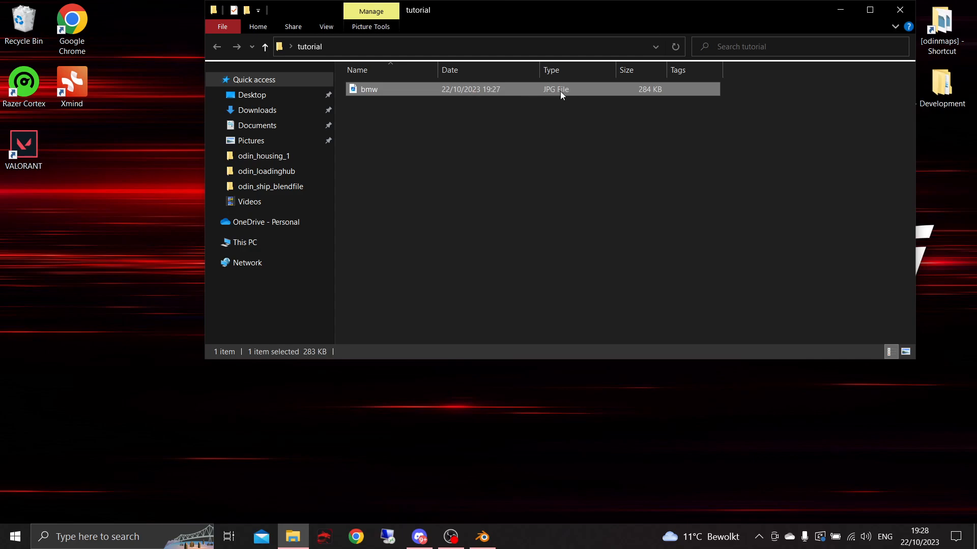
left_click(465, 143)
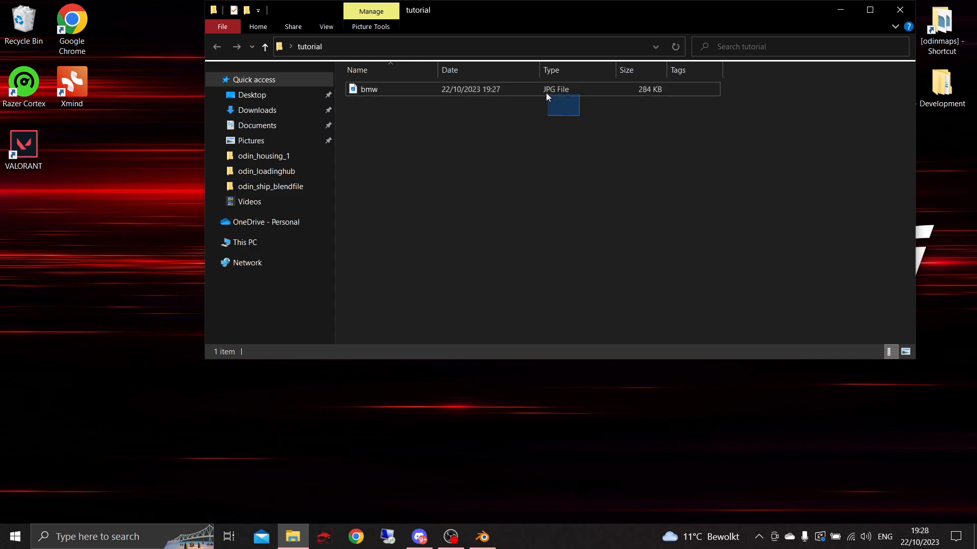
left_click_drag(551, 99, 551, 96)
left_click(497, 192)
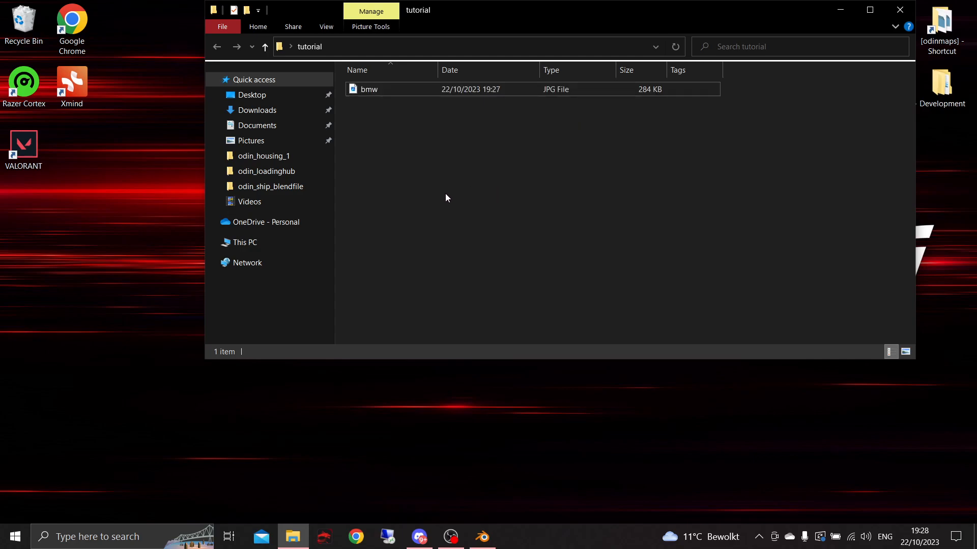
left_click(410, 89)
right_click(410, 89)
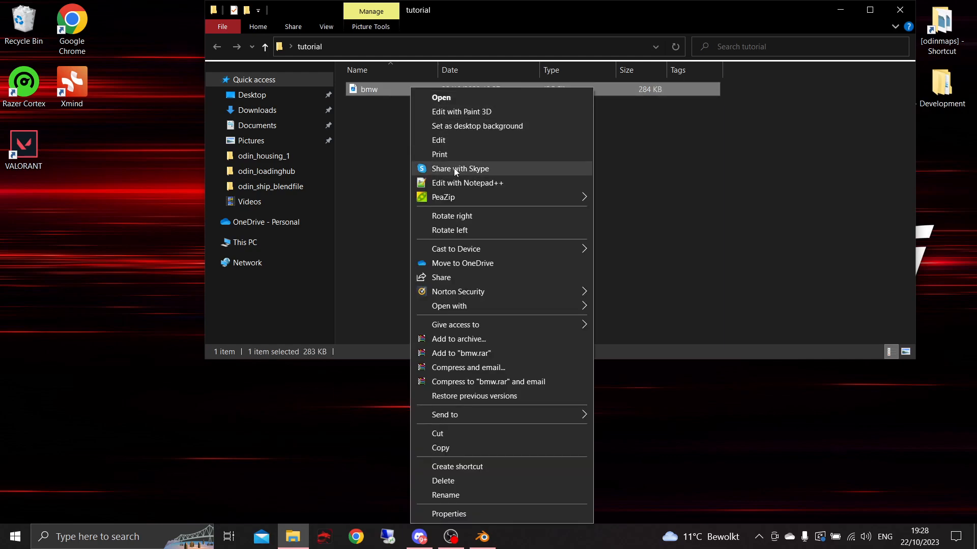
left_click(378, 152)
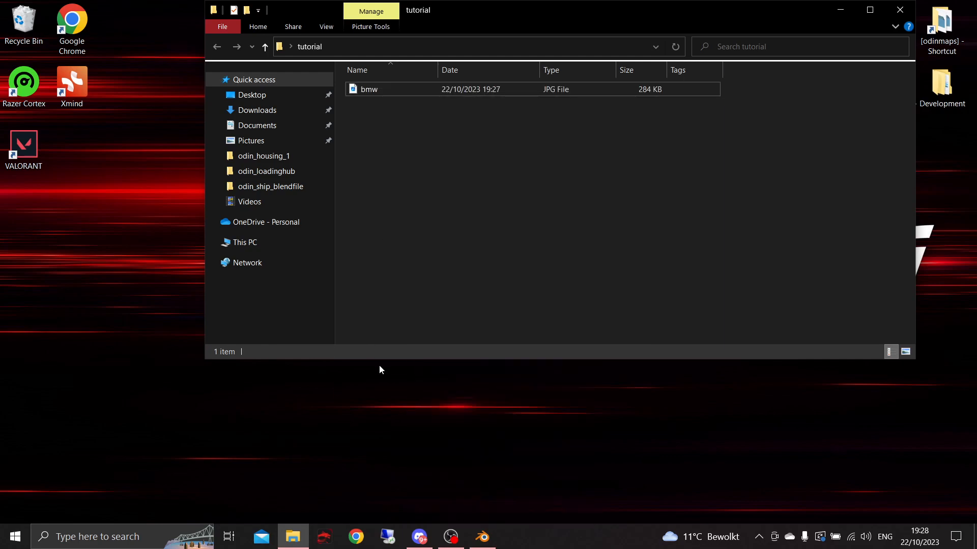
- Switch to Chrome, open the bookmarked Vertopal online converter, and close the extra reMarkable setup page
left_click(355, 538)
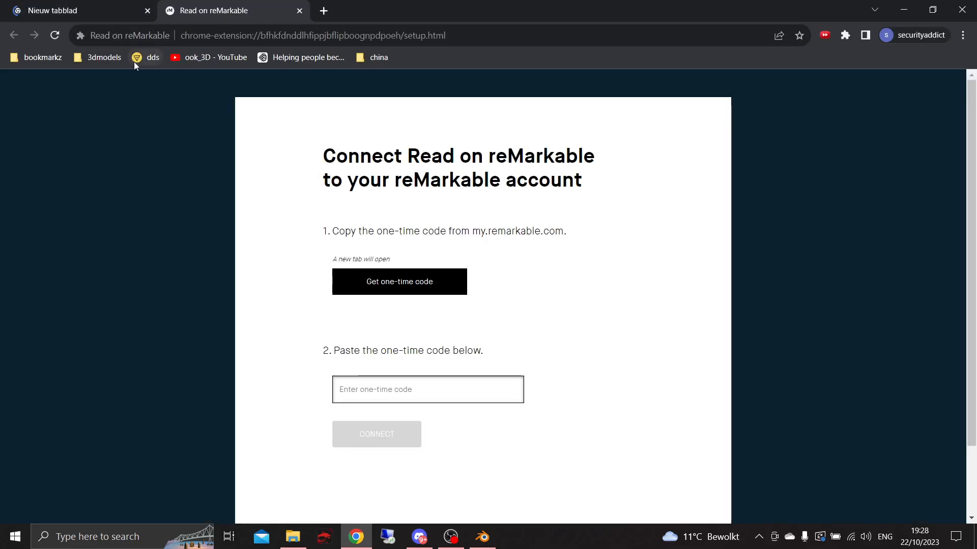
left_click(141, 58)
left_click(147, 11)
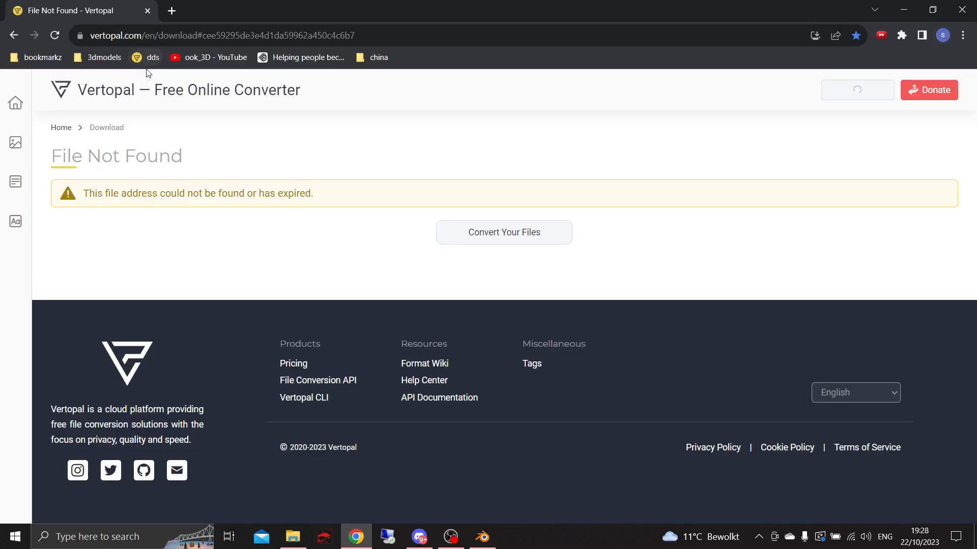
left_click_drag(87, 90, 339, 97)
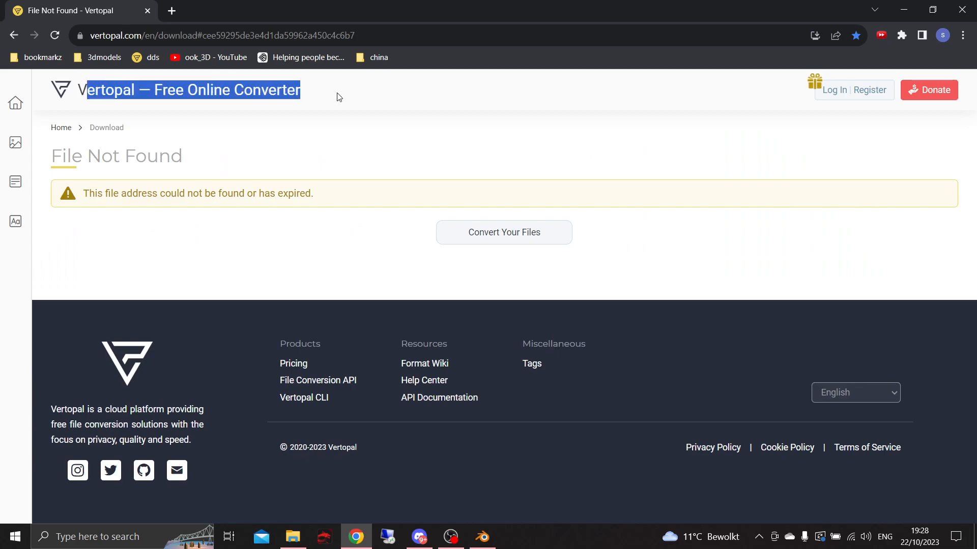
left_click(334, 98)
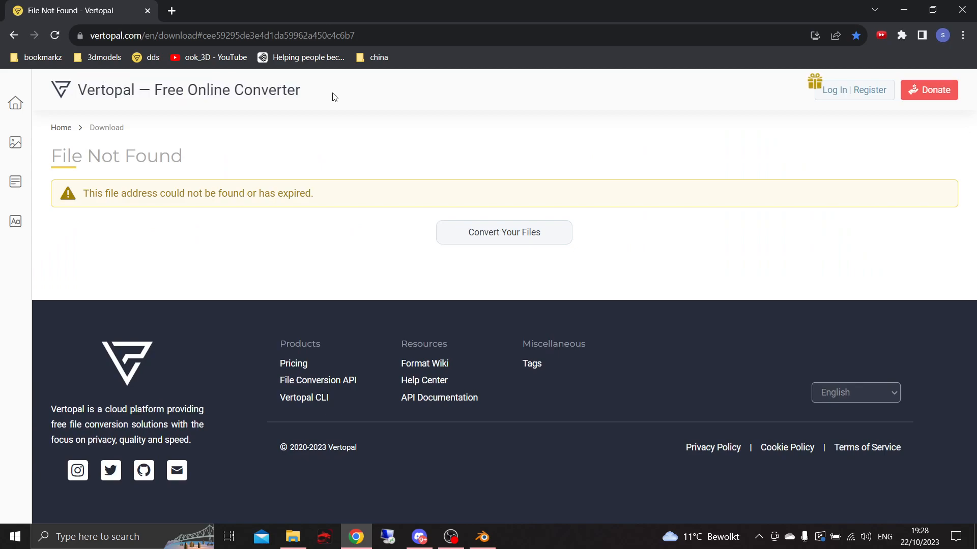
- Start a new file conversion and upload the bmw image from the tutorial folder
left_click(542, 235)
left_click(429, 271)
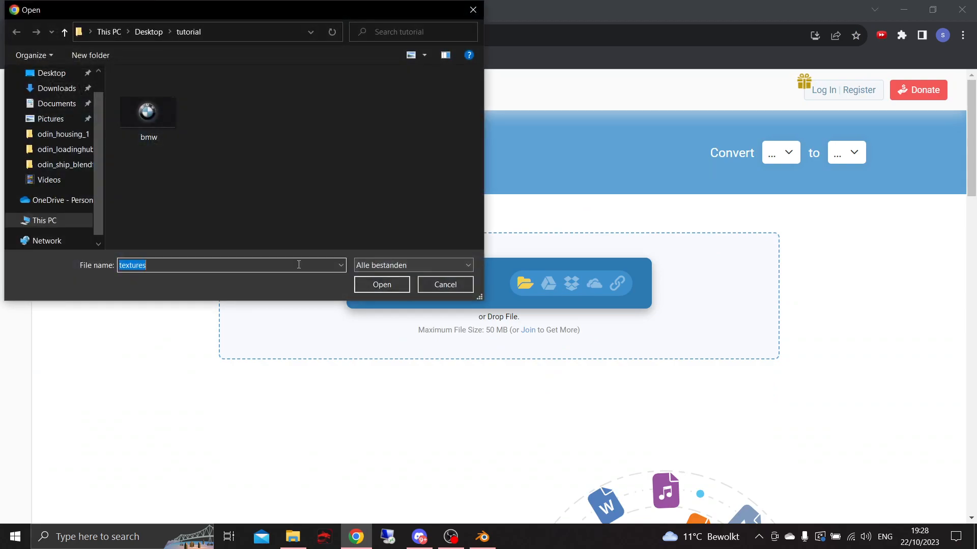
double_click(147, 116)
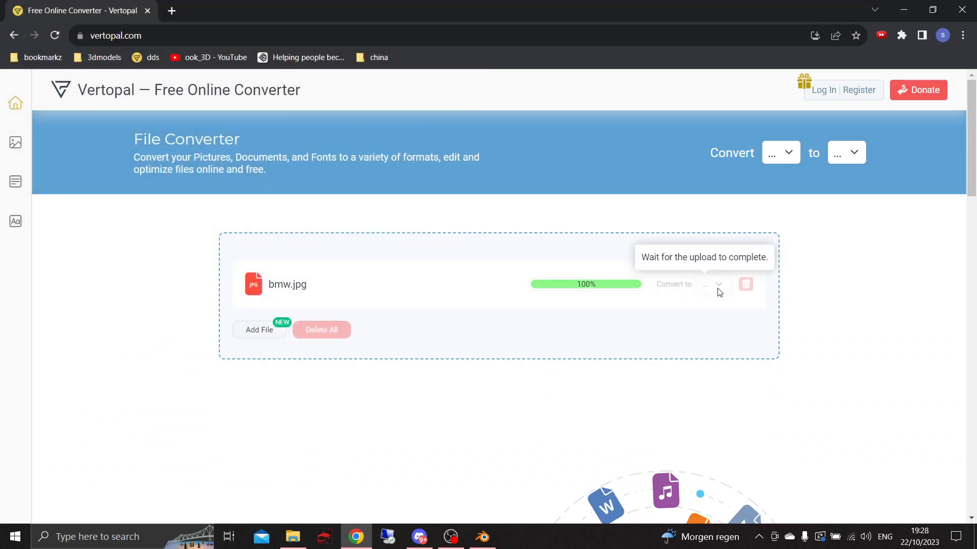
- Choose DDS as the output format for bmw.jpg
left_click(715, 286)
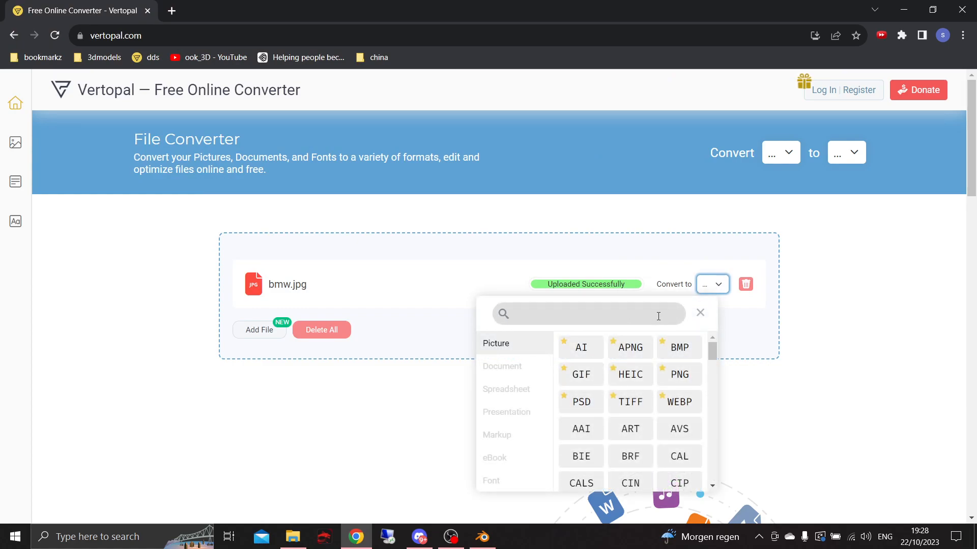
type("dd")
left_click(592, 347)
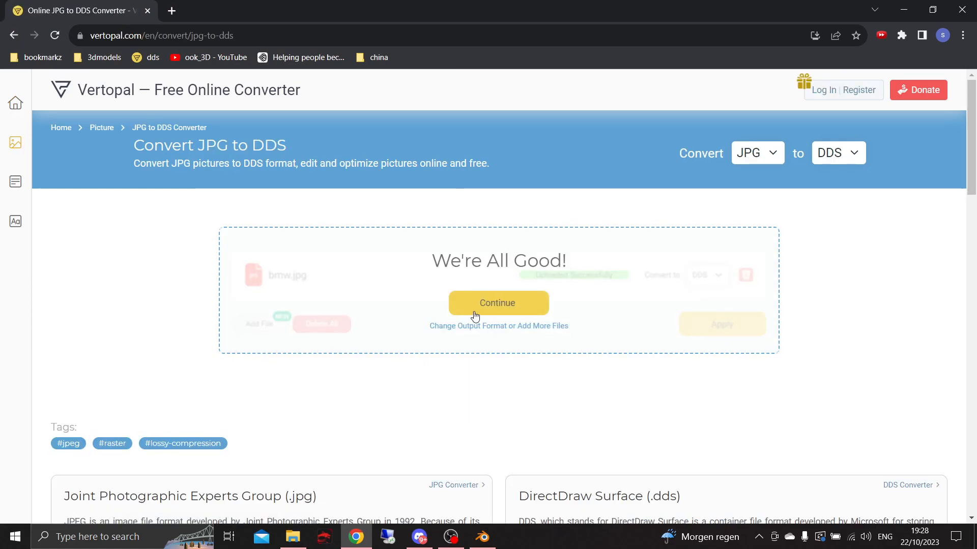
- Convert the bmw image to DDS and save it as vertopal.com_bmw in the tutorial folder on the desktop
left_click(475, 311)
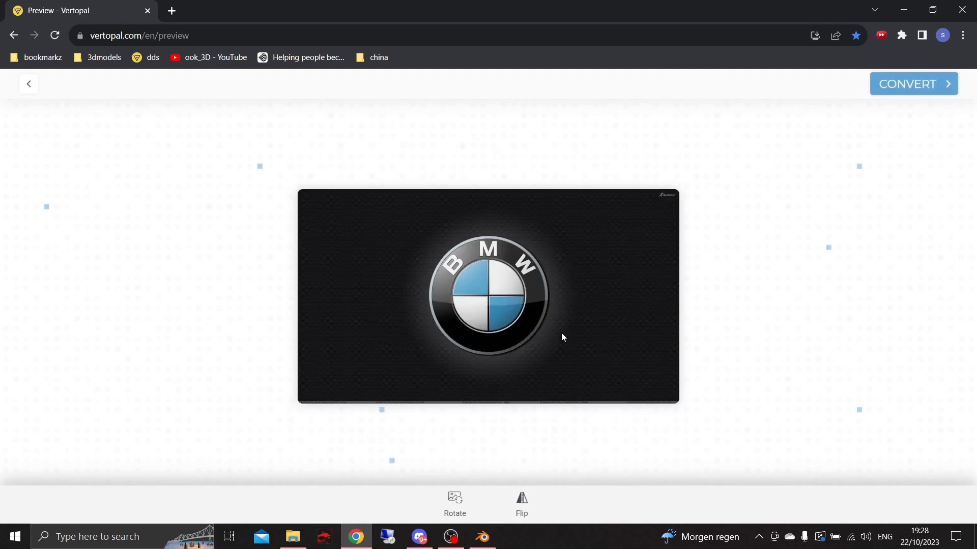
left_click(924, 91)
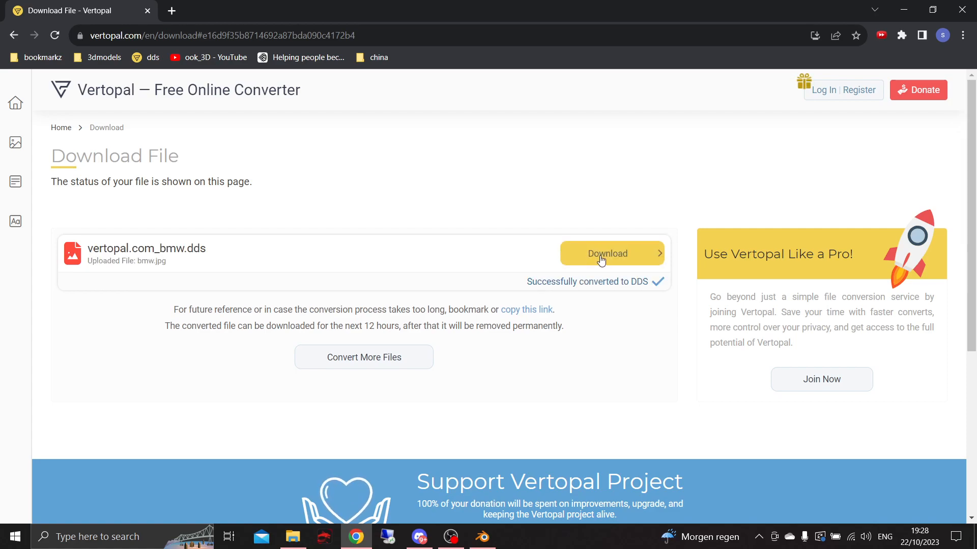
left_click(603, 255)
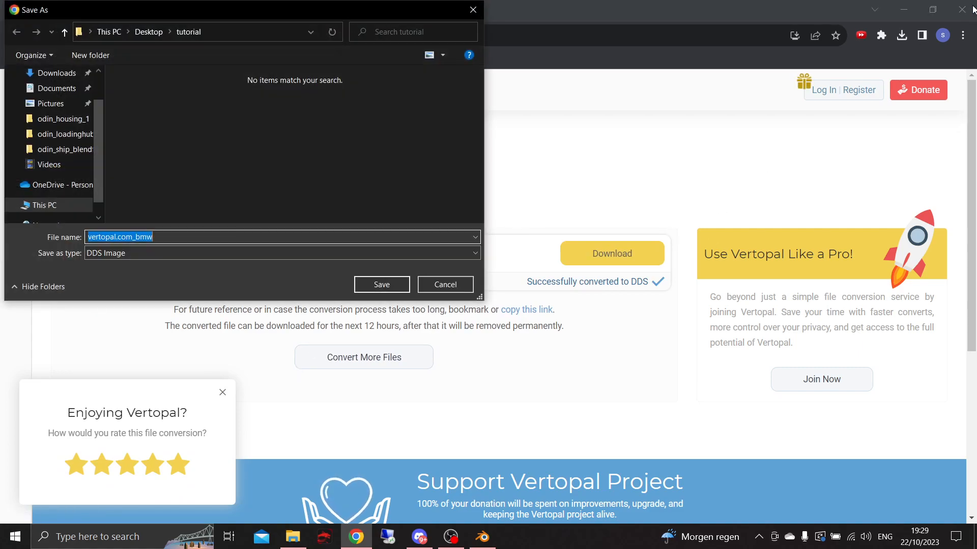
scroll(56, 89, "up", 1)
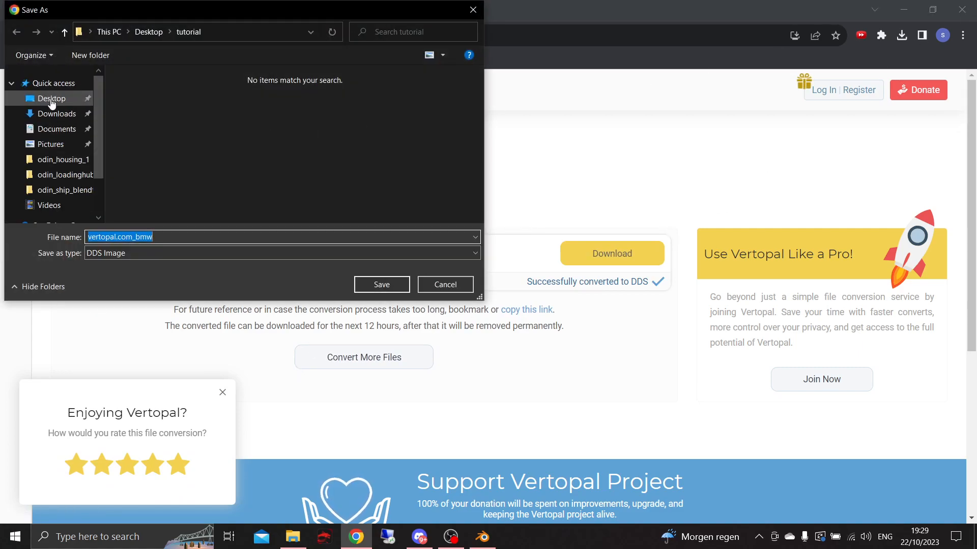
left_click(51, 98)
double_click(176, 132)
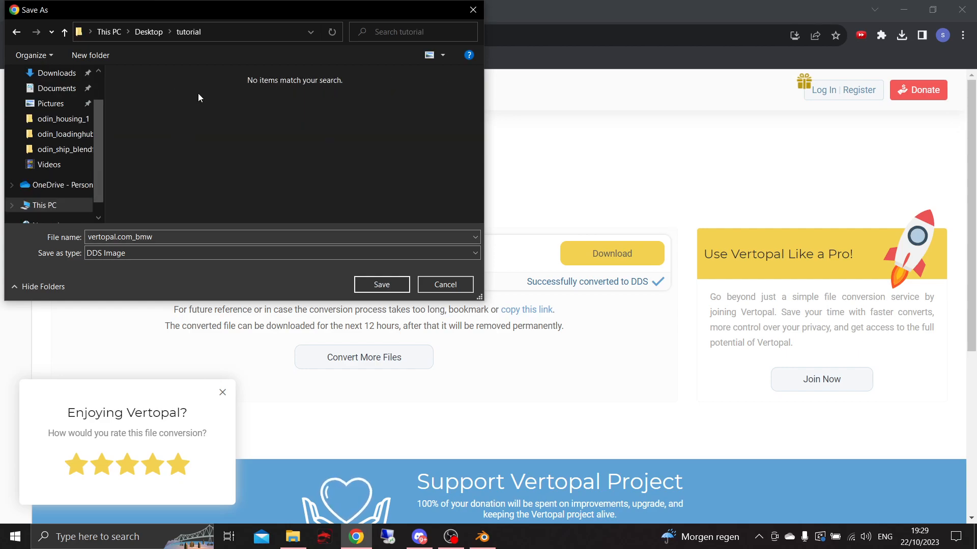
left_click(383, 285)
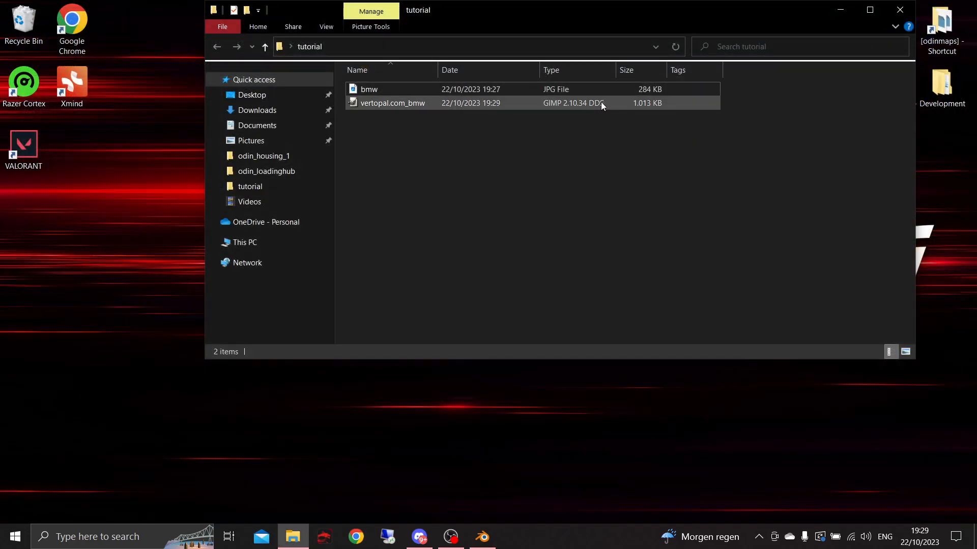
- Check the converted vertopal.com_bmw DDS file in the tutorial folder, and delete the original bmw JPG
left_click(601, 102)
right_click(426, 144)
left_click(386, 170)
left_click_drag(412, 120, 413, 111)
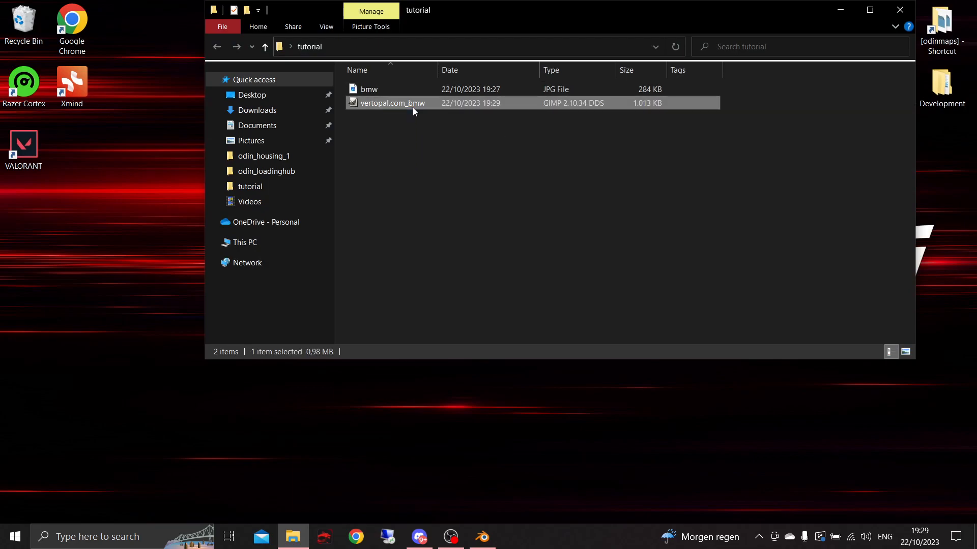
left_click(423, 158)
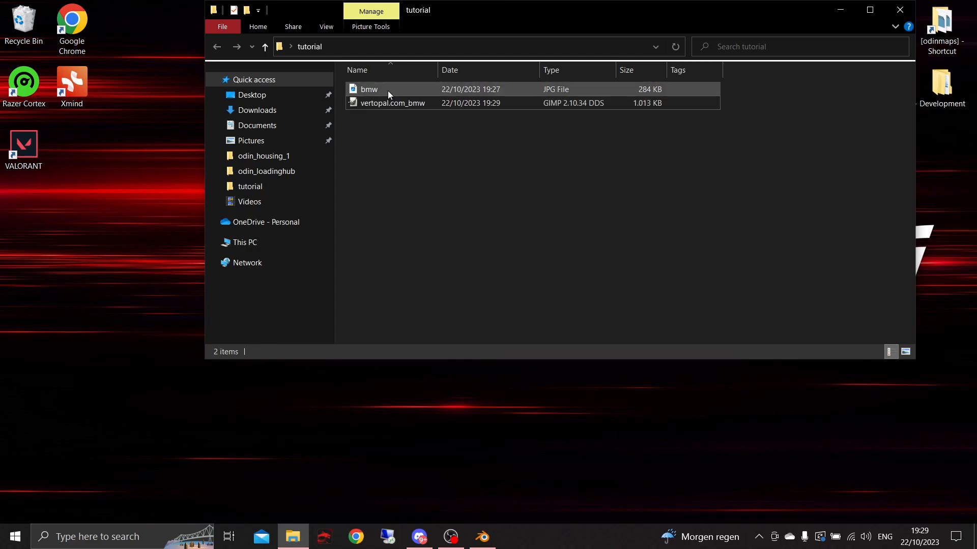
left_click(389, 90)
key("Delete")
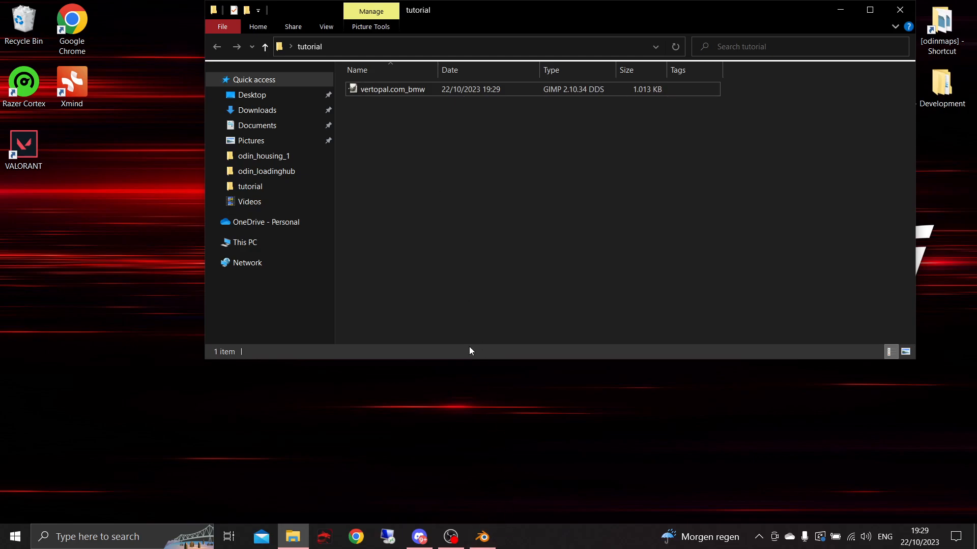
- Switch to Blender and replace the default camera, cube and light with a newly added mesh cube
left_click(482, 536)
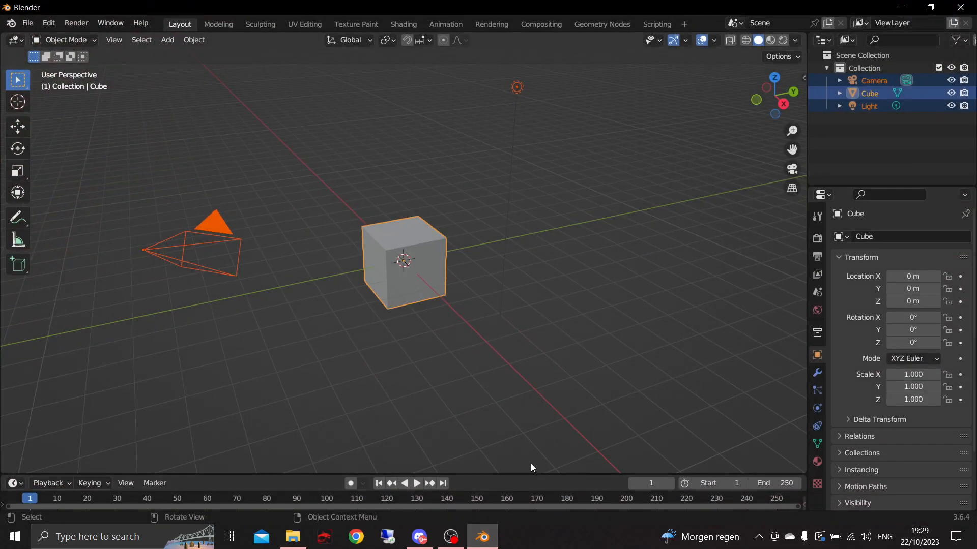
key("Delete")
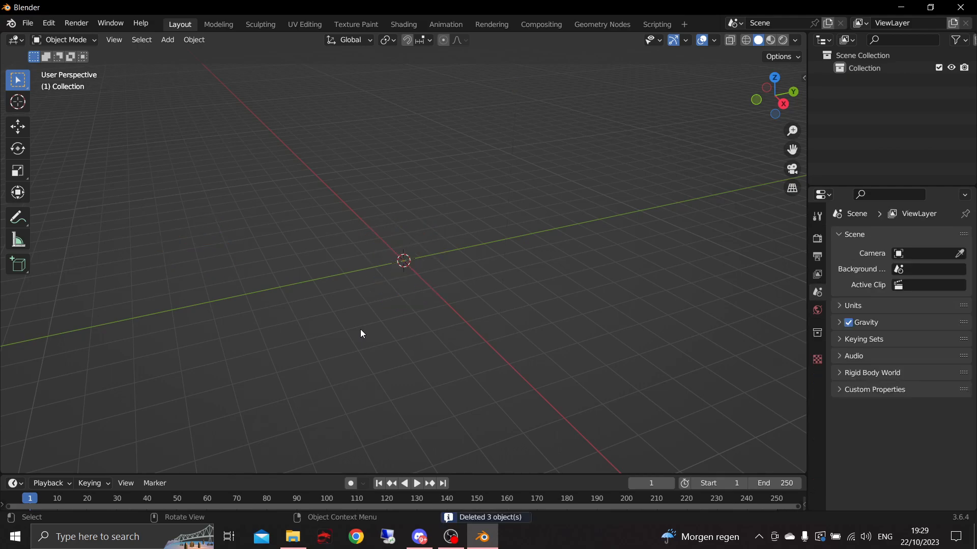
left_click(169, 45)
mouse_move(214, 55)
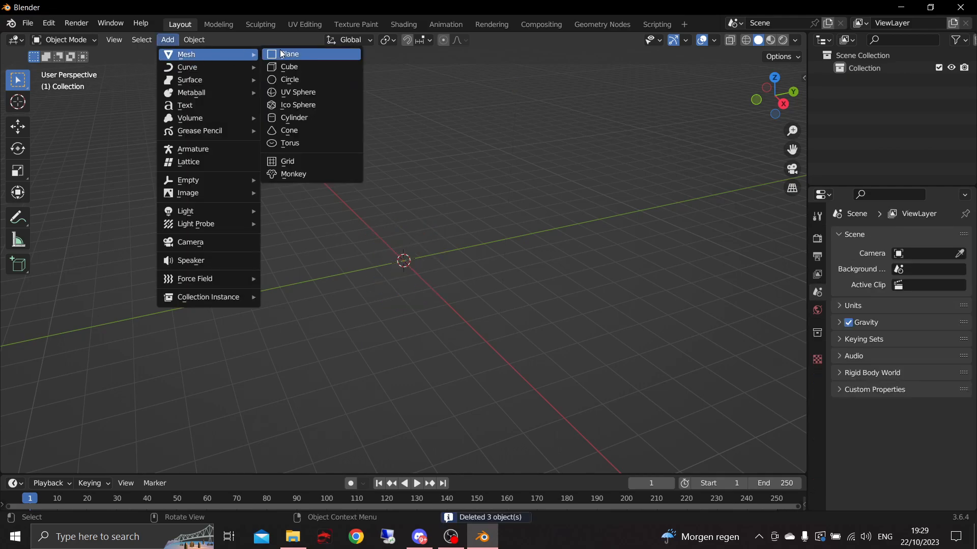
left_click(295, 68)
middle_click_drag(545, 300, 495, 285)
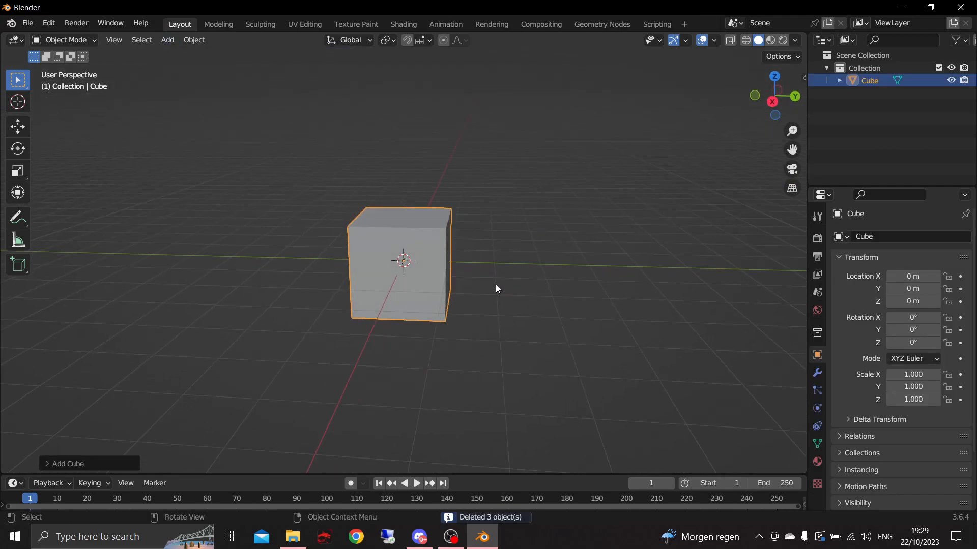
- Delete the default Collection so the cube sits directly under the Scene Collection
left_click(852, 67)
key("x")
left_click(826, 68)
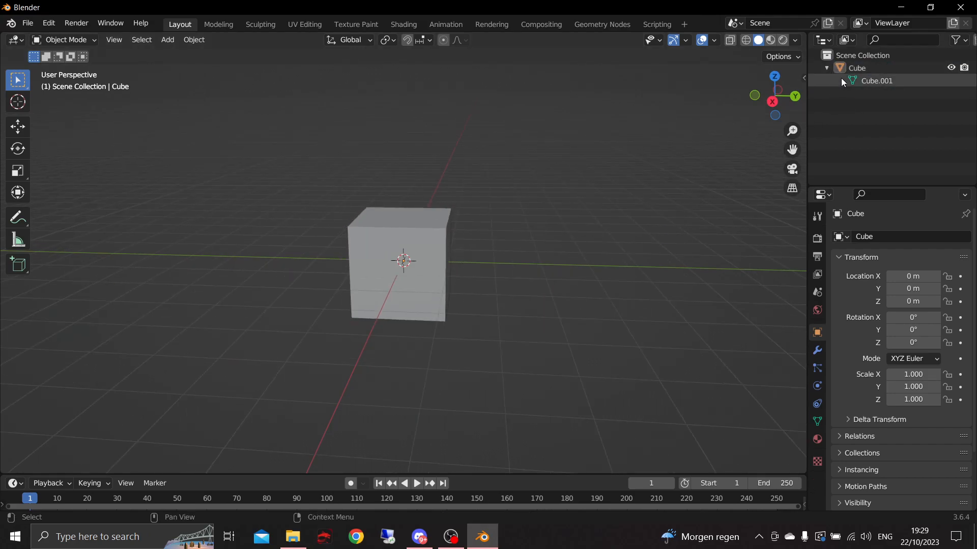
- Convert the cube to a drawable using Sollumz Tools with Auto-Embed Collision enabled
left_click(868, 67)
key("n")
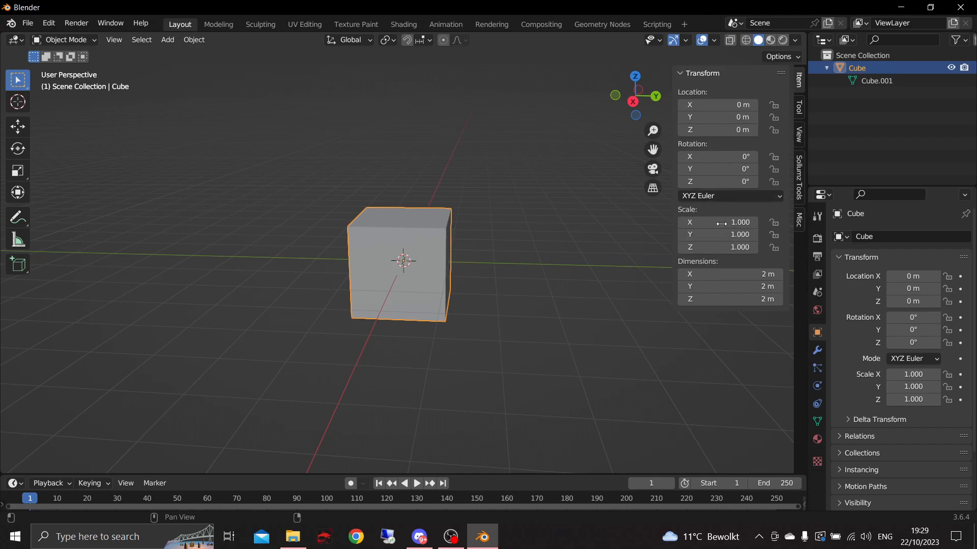
left_click(799, 175)
left_click_drag(670, 96, 509, 95)
left_click(555, 92)
left_click(555, 107)
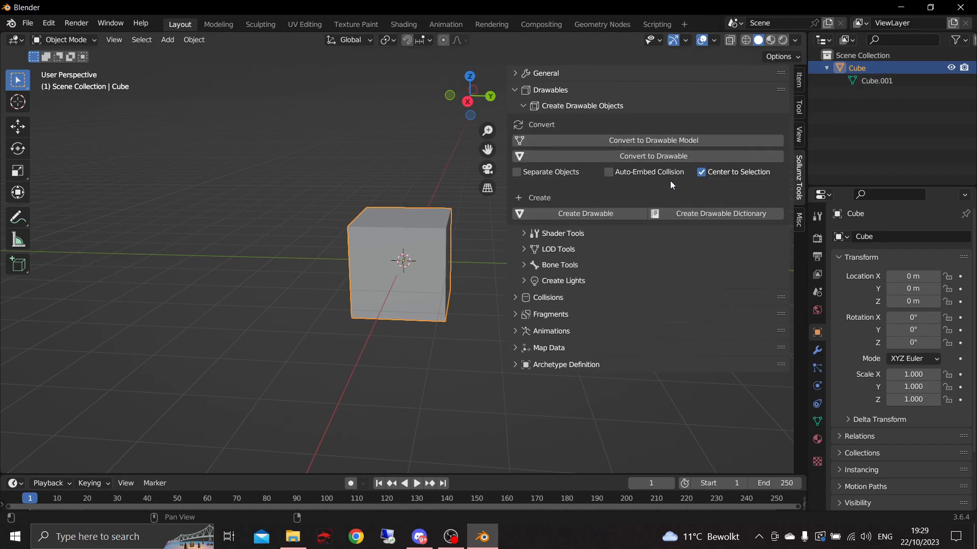
left_click(608, 172)
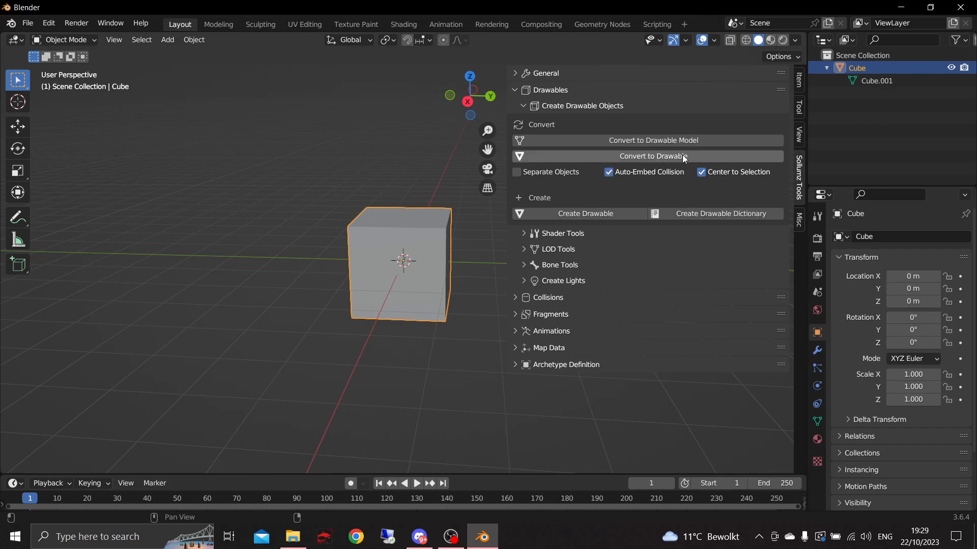
left_click(682, 155)
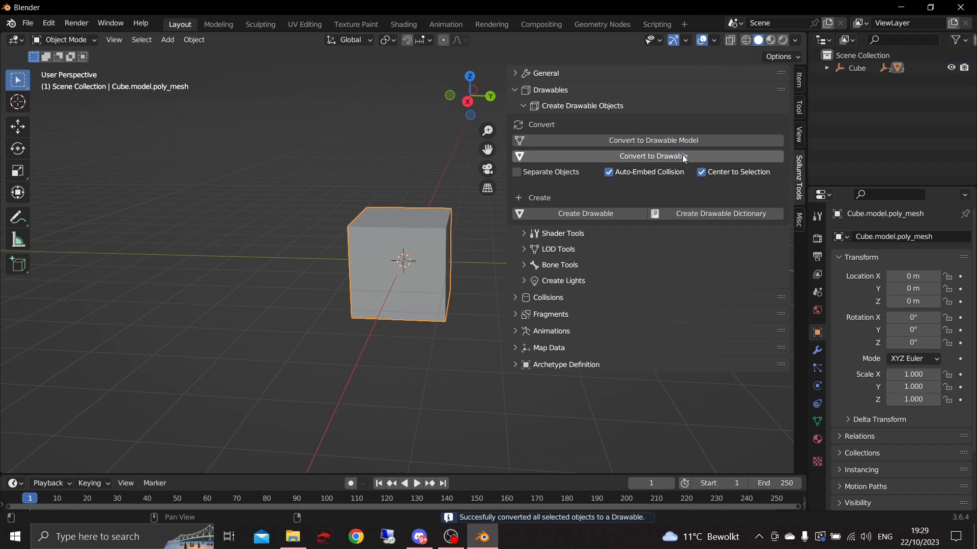
- Expand the drawable's full hierarchy and inspect its collision mesh and its model mesh
left_click(827, 68)
left_click(839, 81)
left_click(852, 94)
left_click(865, 106)
left_click(906, 117)
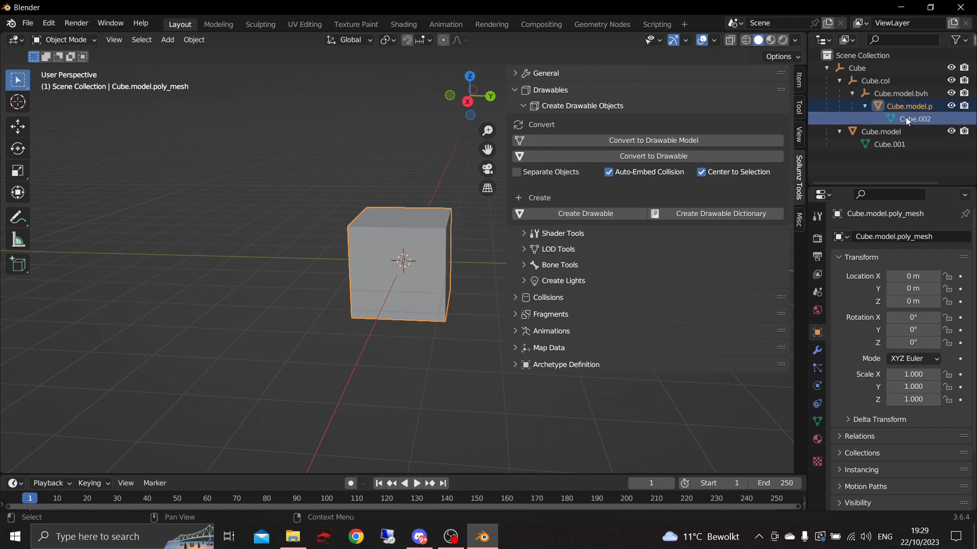
left_click(921, 143)
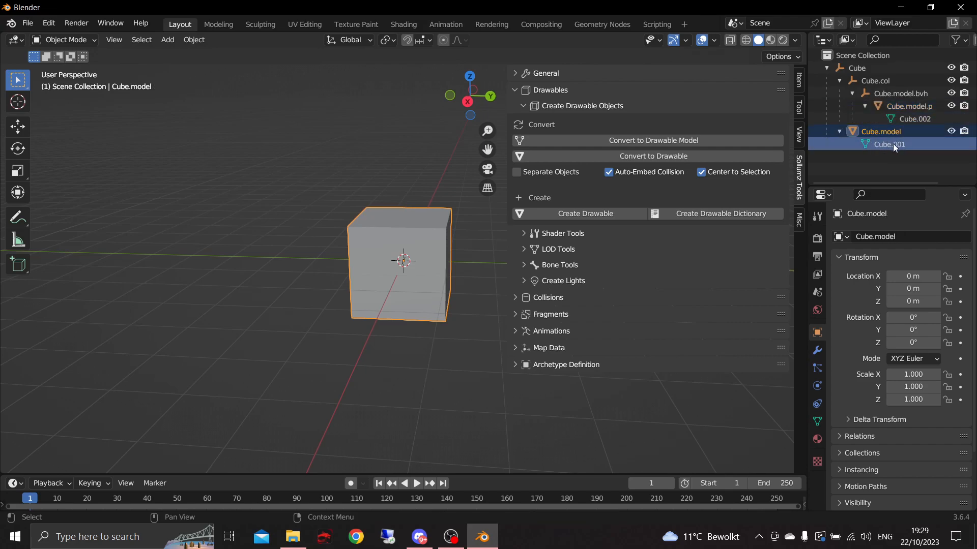
- Rename the drawable's top-level parent object to bmwcube
double_click(866, 68)
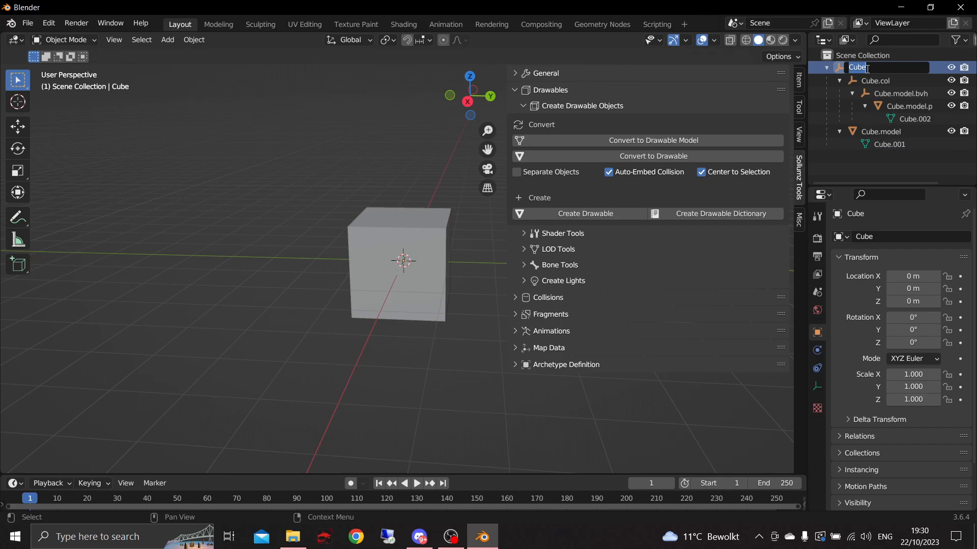
type("bm")
key("Return")
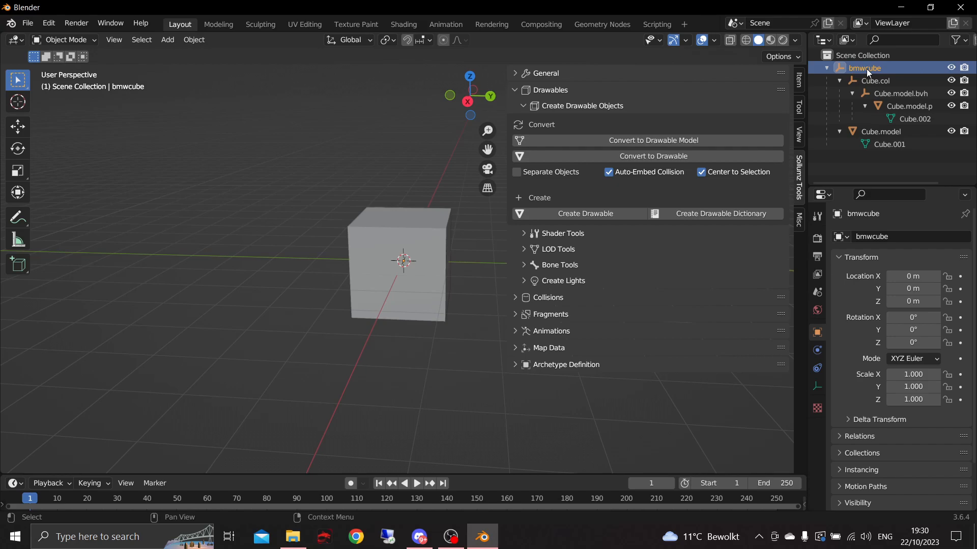
double_click(868, 72)
left_click(886, 72)
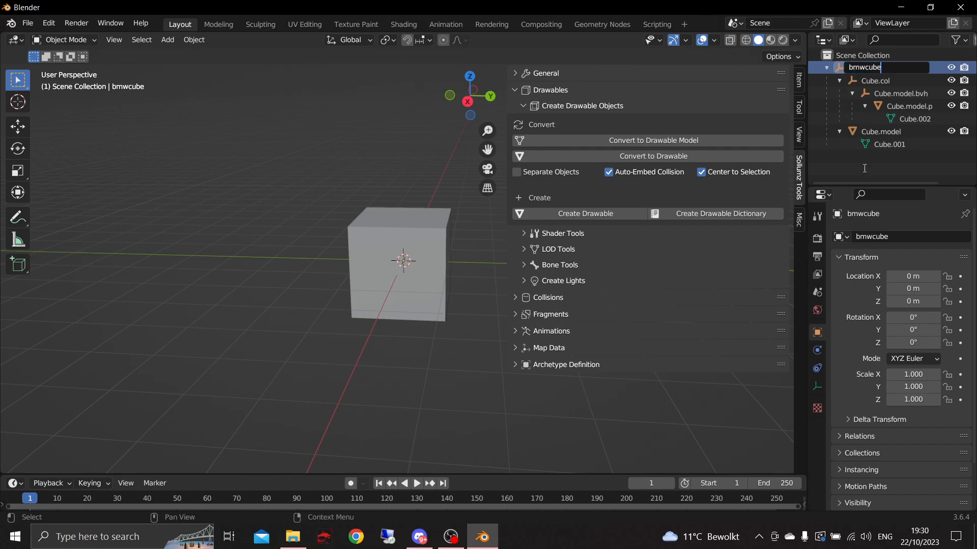
left_click(864, 164)
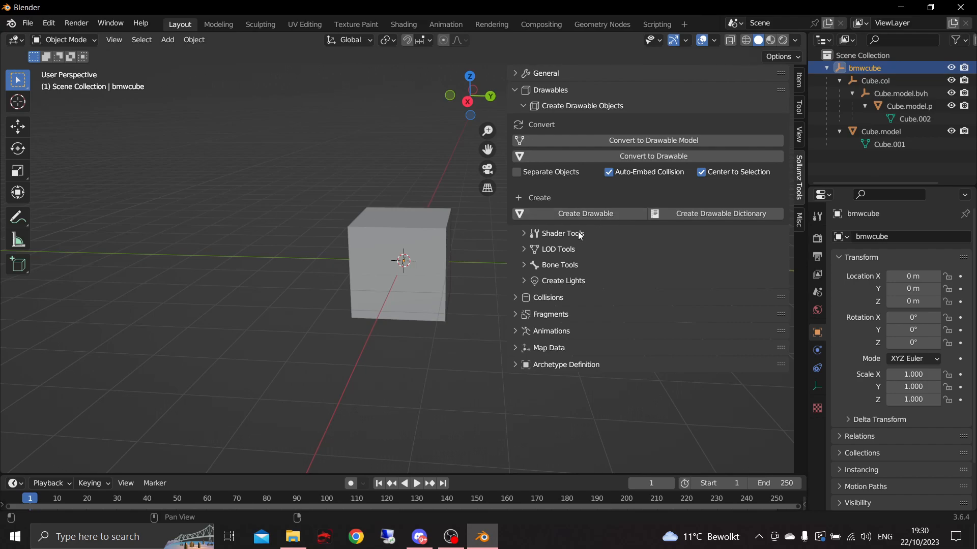
- Create a DEFAULT shader material on Cube.model with the Sollumz Shader Tools and select that material
left_click(889, 132)
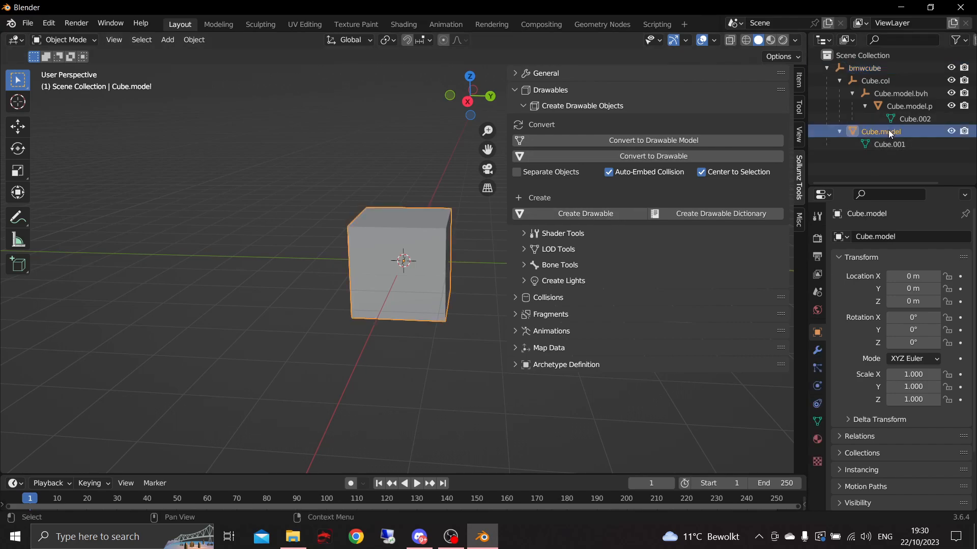
left_click(566, 234)
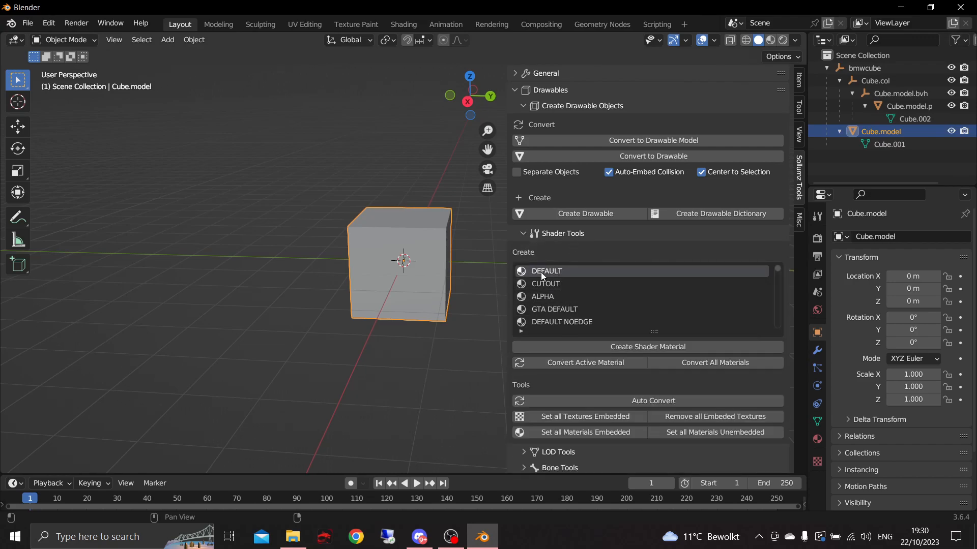
left_click(655, 347)
left_click(852, 144)
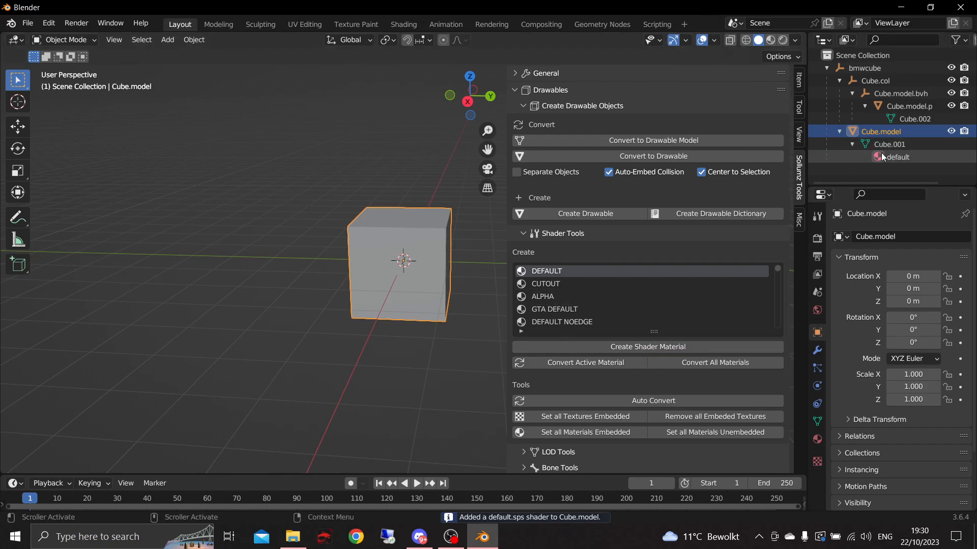
left_click(885, 157)
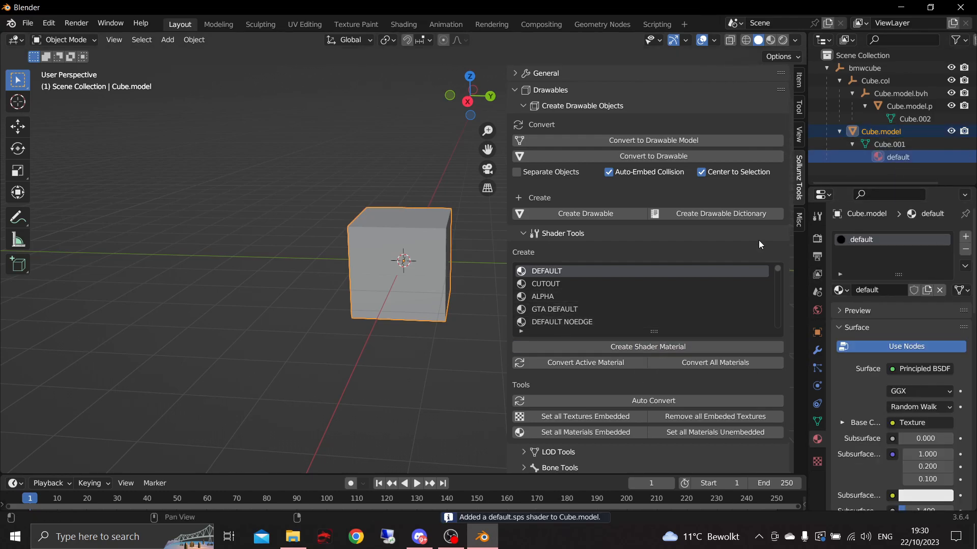
- Set the viewport shading to Material Preview and hide the collision poly mesh so only Cube.model is displayed
left_click(554, 108)
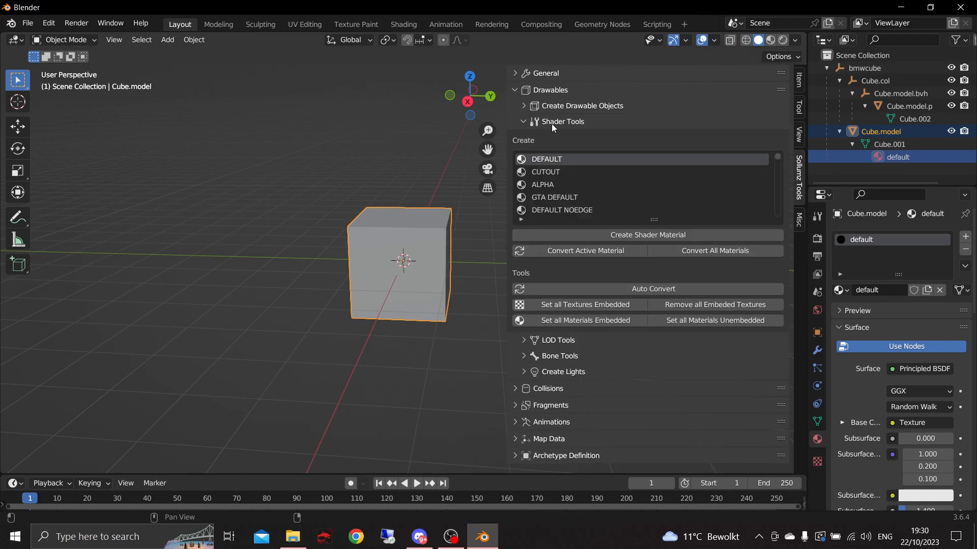
left_click(551, 122)
left_click(850, 327)
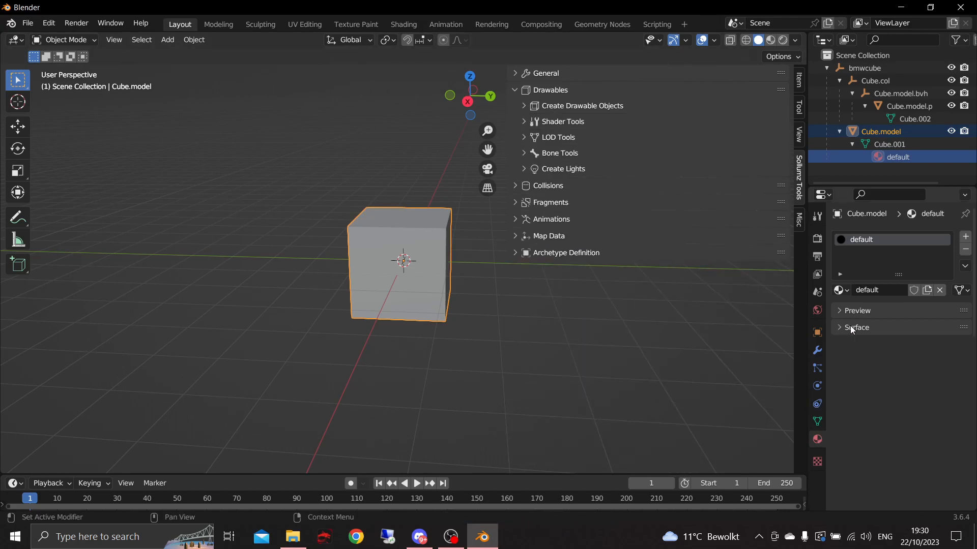
left_click(770, 40)
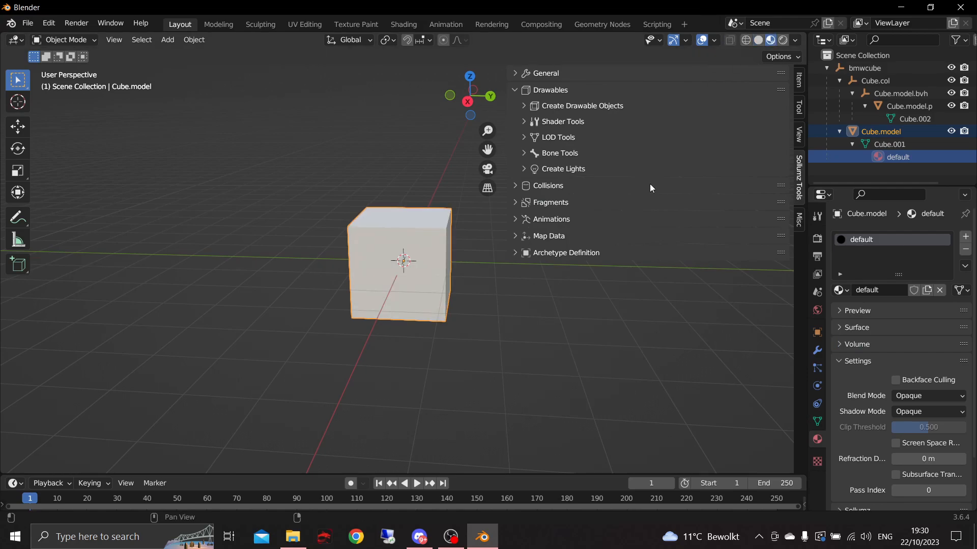
left_click(951, 106)
middle_click_drag(519, 313, 476, 323)
scroll(456, 312, "up", 3)
scroll(433, 321, "down", 4)
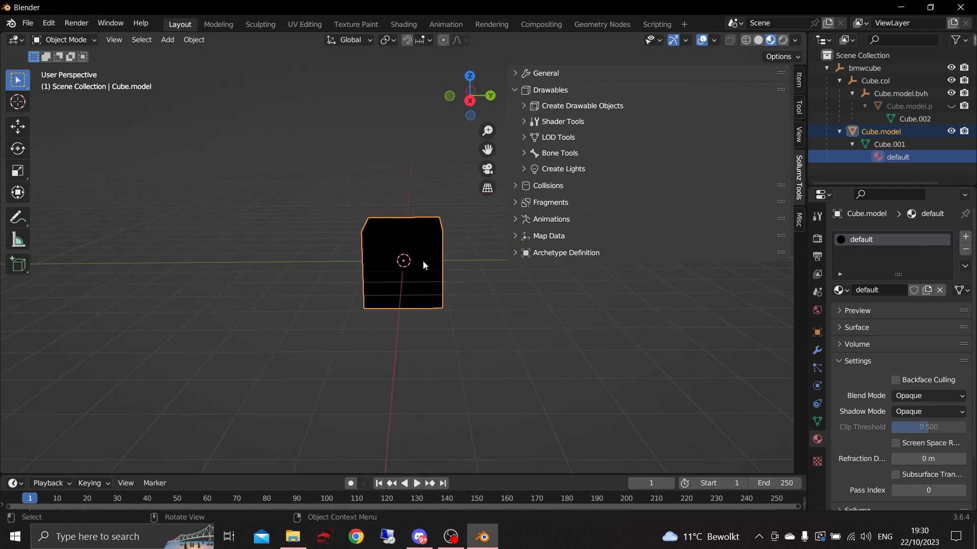
- Load vertopal.com_bmw.dds from the Desktop's tutorial folder as the Sollumz diffuse texture of Cube.model's default material
left_click(856, 362)
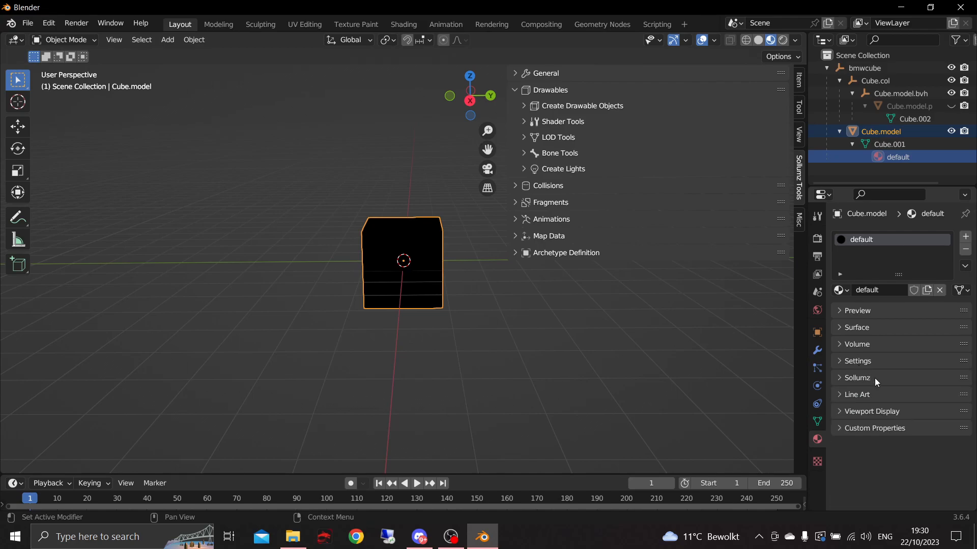
left_click(873, 378)
scroll(872, 403, "down", 1)
left_click(878, 419)
scroll(878, 419, "down", 3)
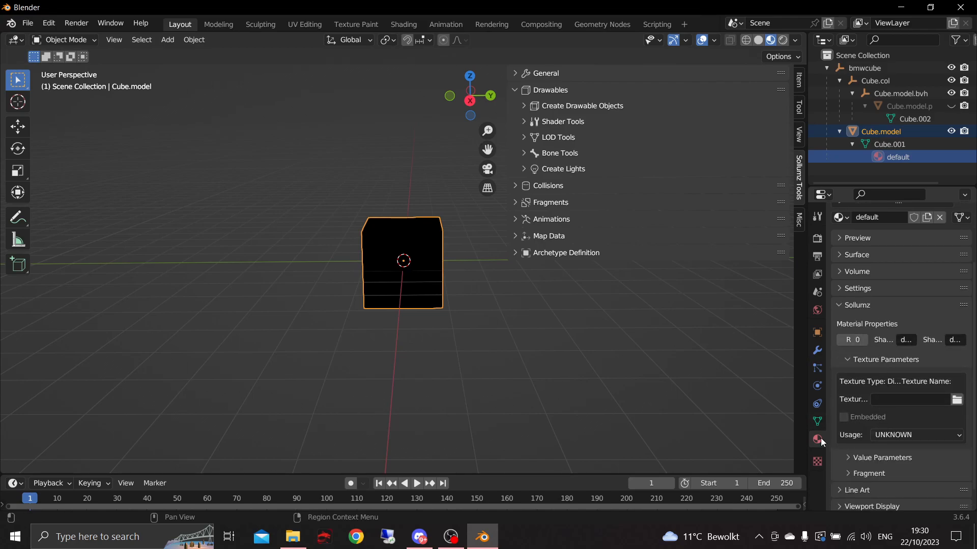
left_click(956, 400)
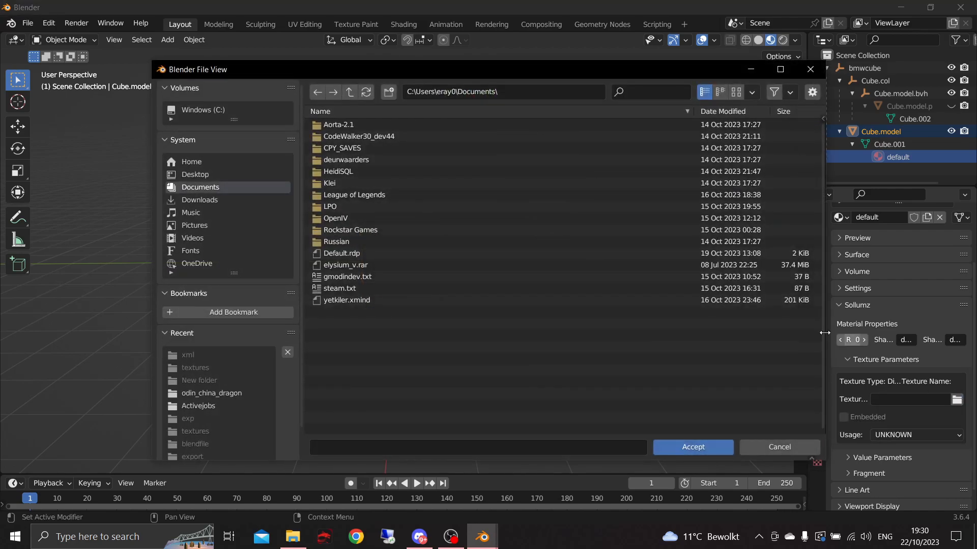
left_click(206, 174)
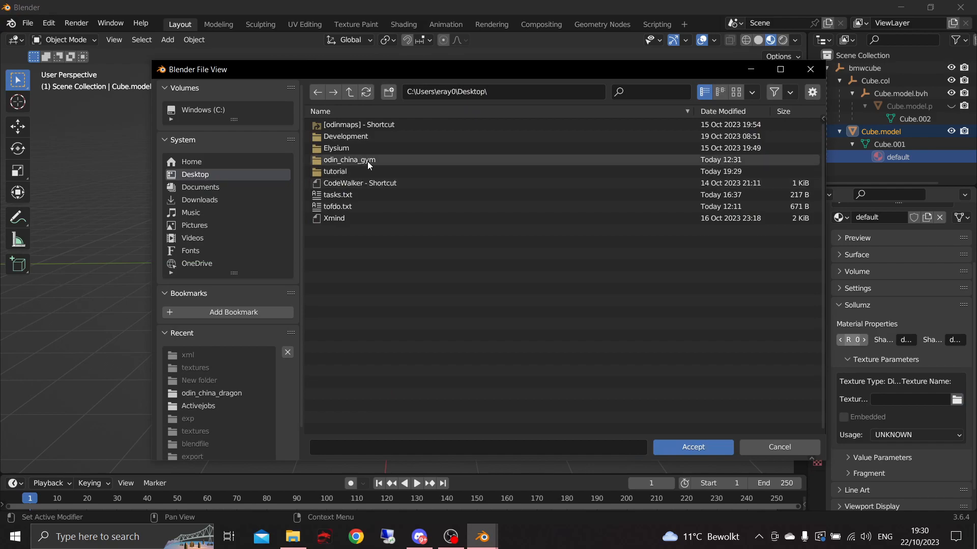
left_click(357, 170)
double_click(357, 170)
double_click(384, 127)
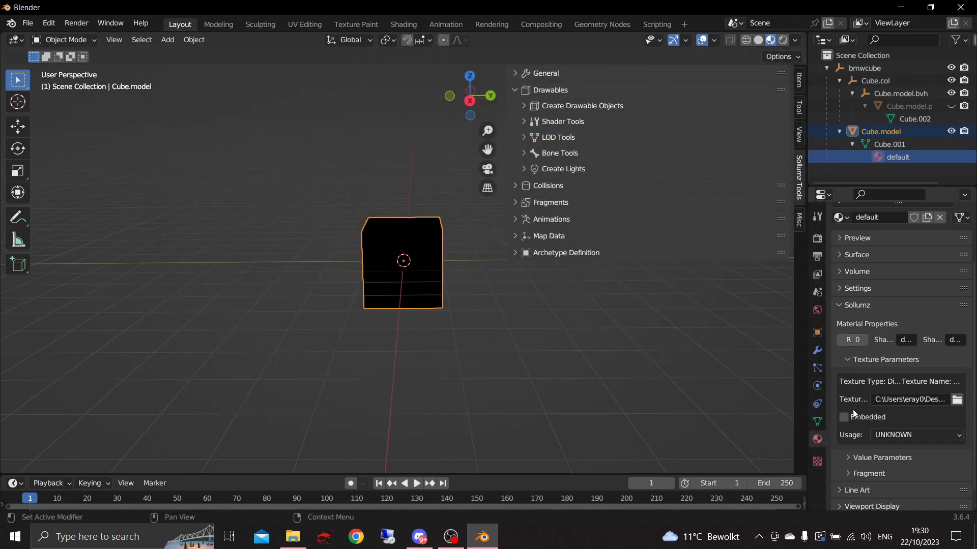
- Mark the material's texture as embedded and set its usage to DIFFUSE
left_click(845, 416)
left_click(908, 433)
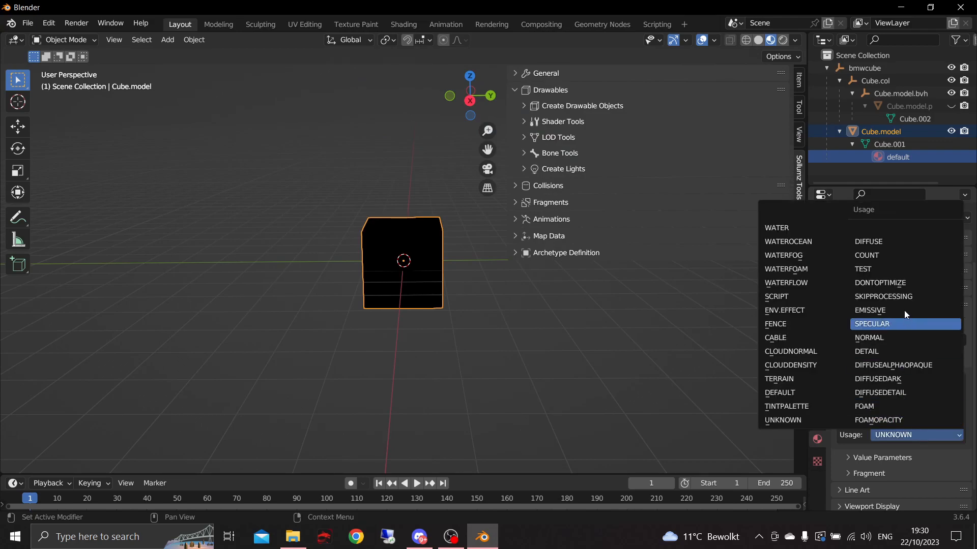
left_click(896, 244)
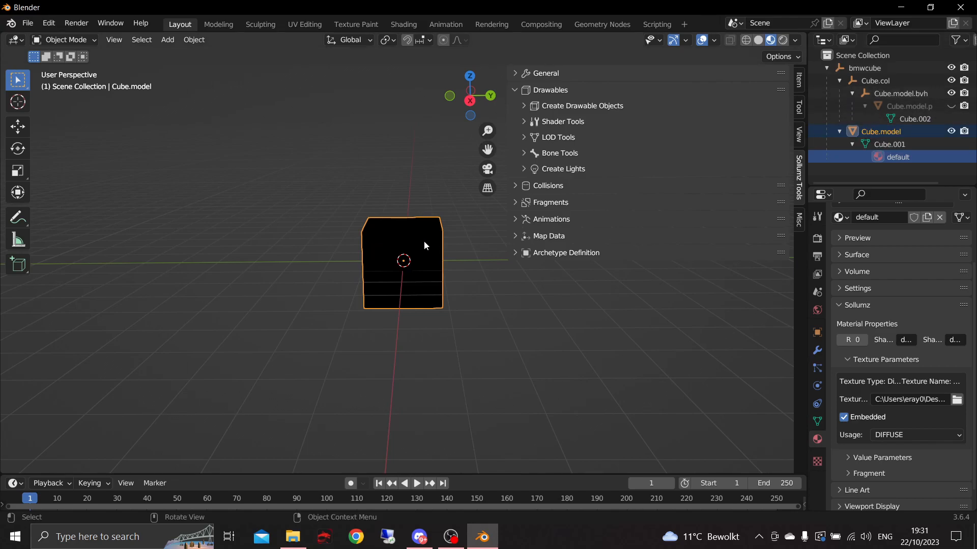
- In the Shading workspace, load vertopal.com_bmw.dds into the default material's Texture image node
left_click(403, 24)
scroll(458, 204, "up", 4)
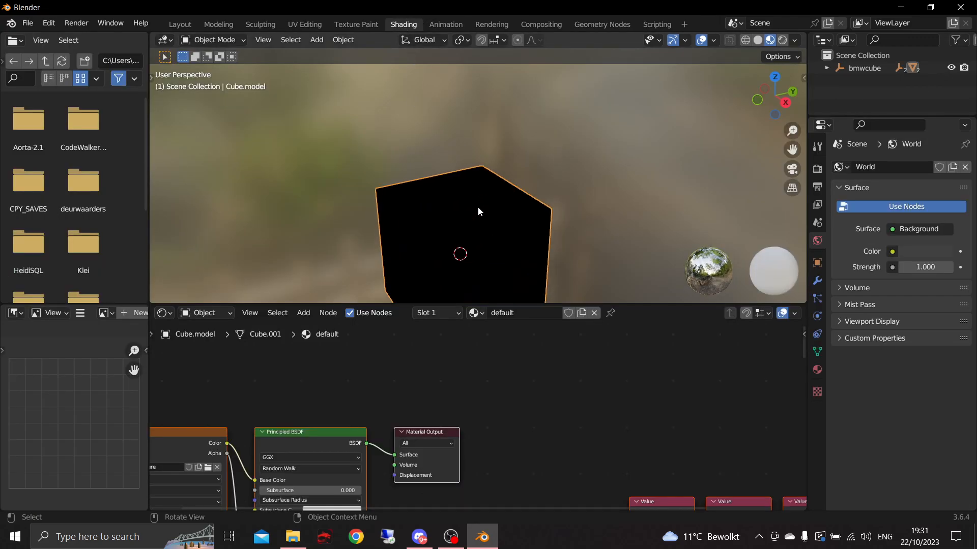
middle_click_drag(513, 229, 459, 248)
middle_click_drag(414, 362, 541, 506)
scroll(482, 448, "down", 2)
middle_click_drag(386, 461, 397, 455)
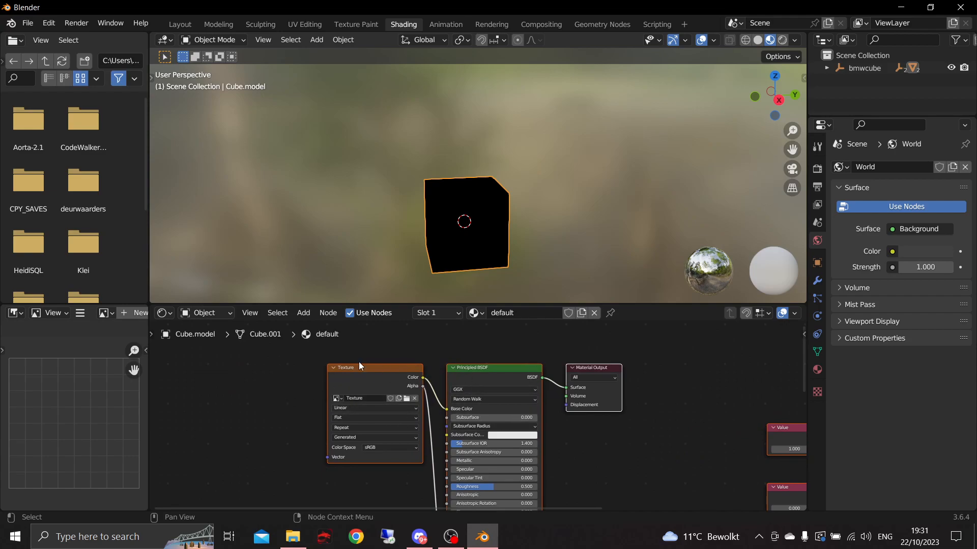
left_click(406, 399)
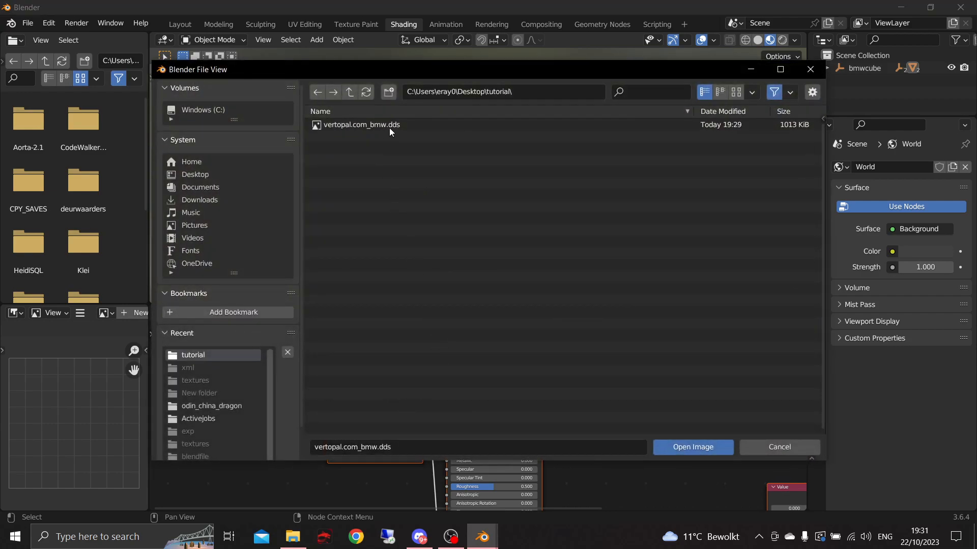
double_click(390, 125)
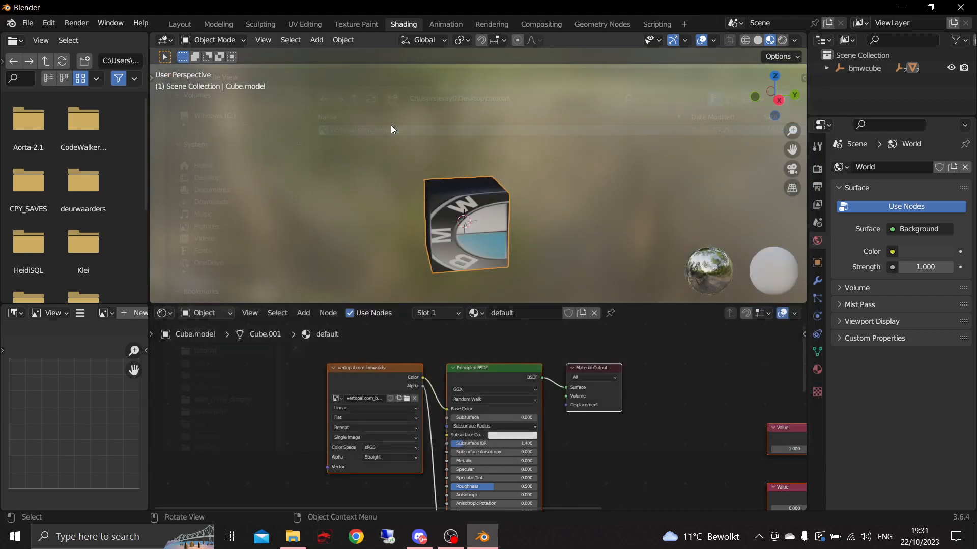
- Return to the Layout workspace and examine the BMW texture on the cube from several sides
left_click(180, 24)
mouse_move(356, 166)
middle_mouse_down()
mouse_move(444, 280)
mouse_move(526, 303)
mouse_move(229, 301)
mouse_move(621, 303)
mouse_move(323, 319)
mouse_move(465, 317)
mouse_move(372, 313)
mouse_move(366, 348)
mouse_move(353, 133)
mouse_move(403, 309)
middle_mouse_up()
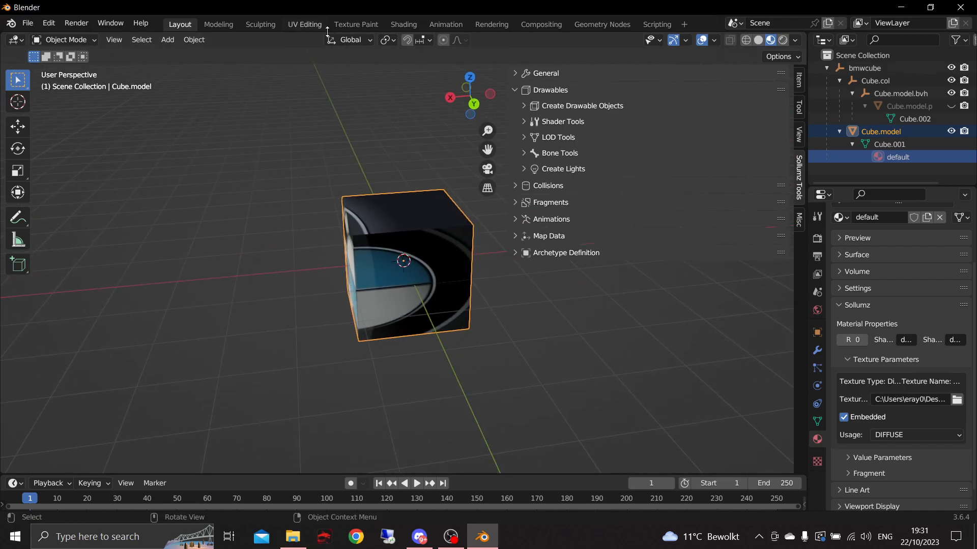
left_click(311, 174)
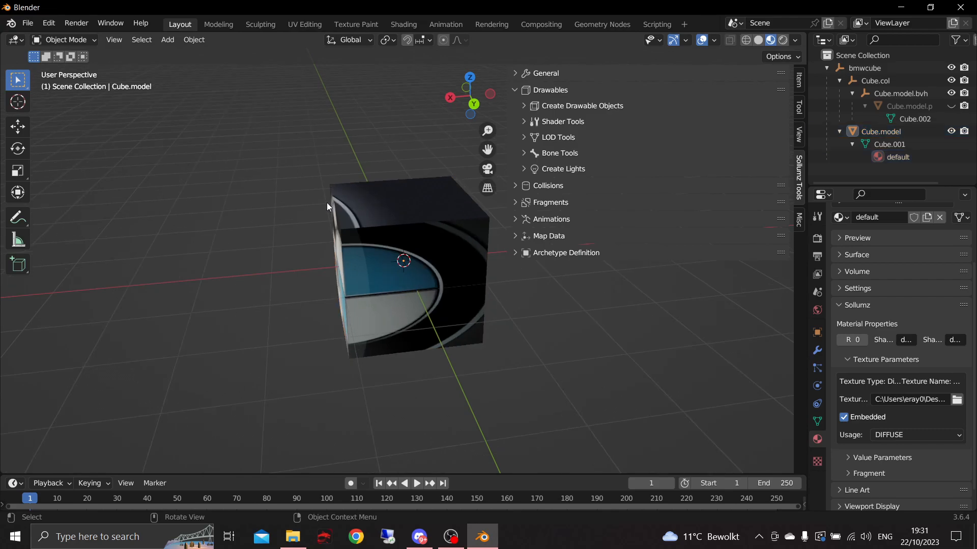
middle_click_drag(299, 205, 438, 271)
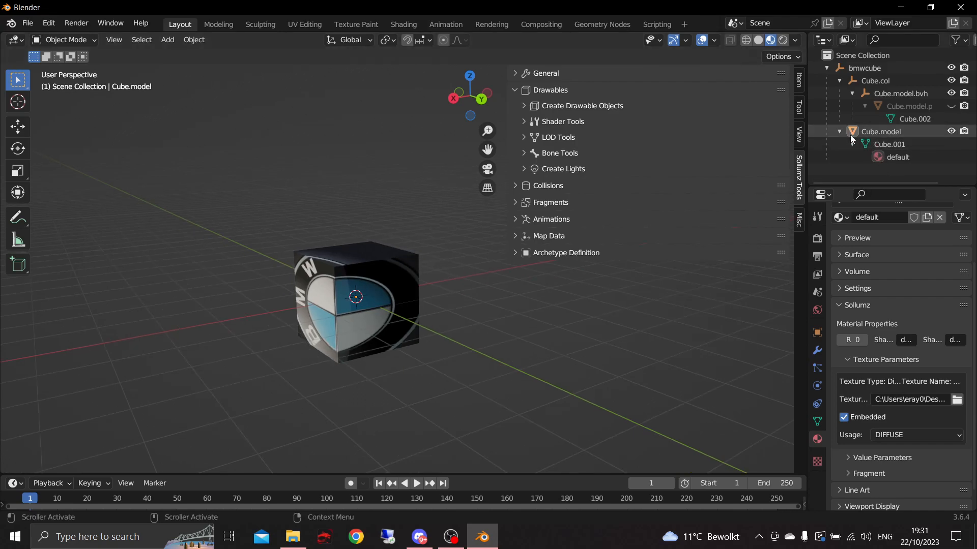
- Unhide the collision poly mesh of the bmwcube drawable
left_click(949, 106)
mouse_move(420, 268)
middle_mouse_down()
mouse_move(431, 270)
mouse_move(379, 293)
mouse_move(402, 270)
middle_mouse_up()
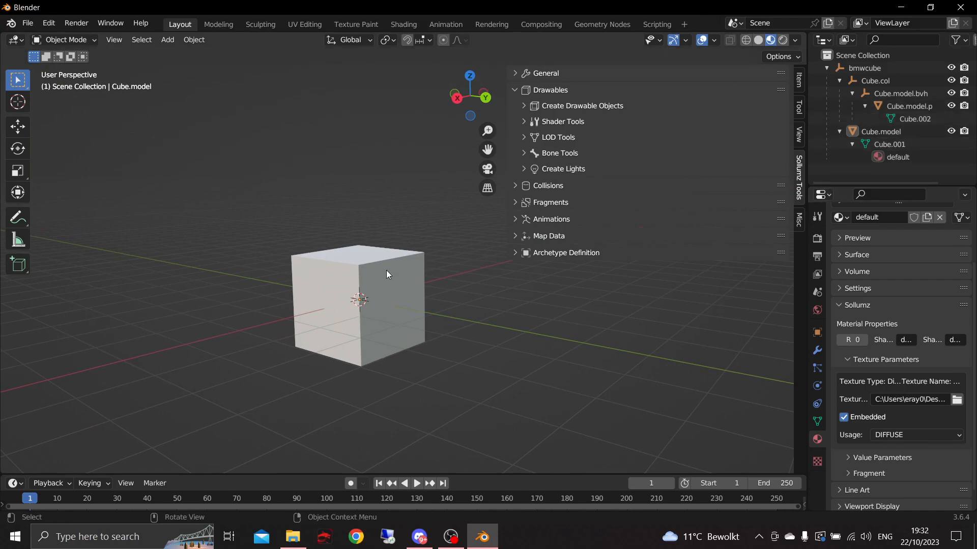
- Select the overlapping cube objects and toggle the collision mesh's visibility to compare it with the textured model
left_click(334, 264)
left_click(517, 311)
left_click_drag(520, 346, 244, 242)
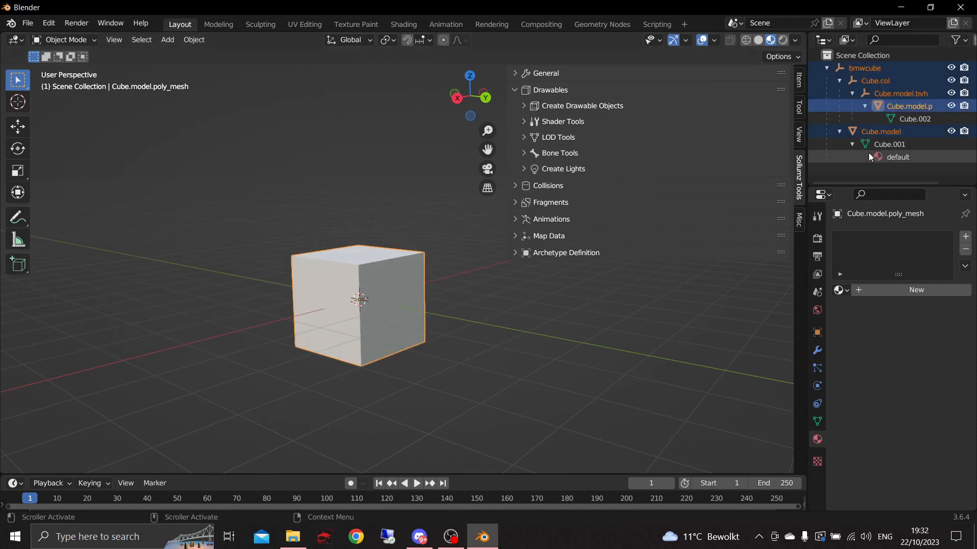
left_click(951, 106)
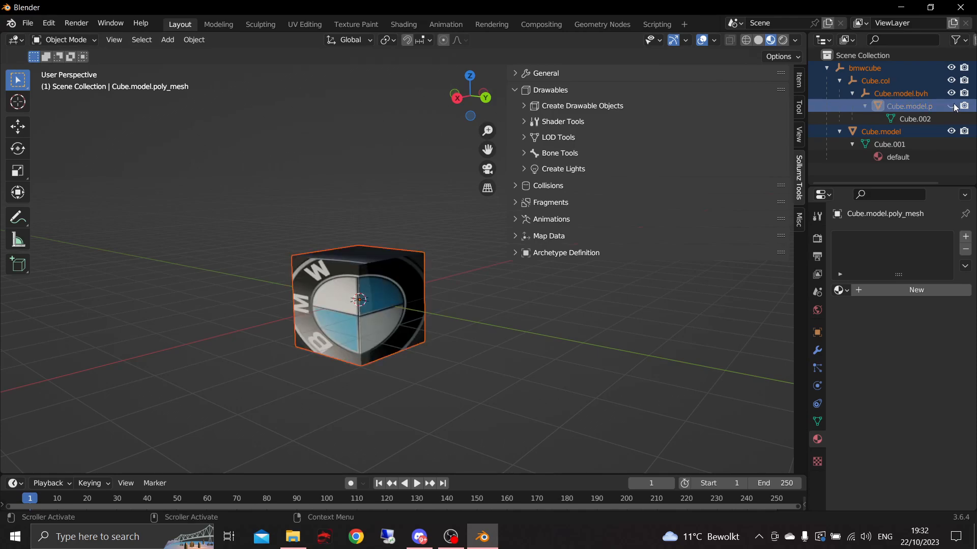
left_click(951, 106)
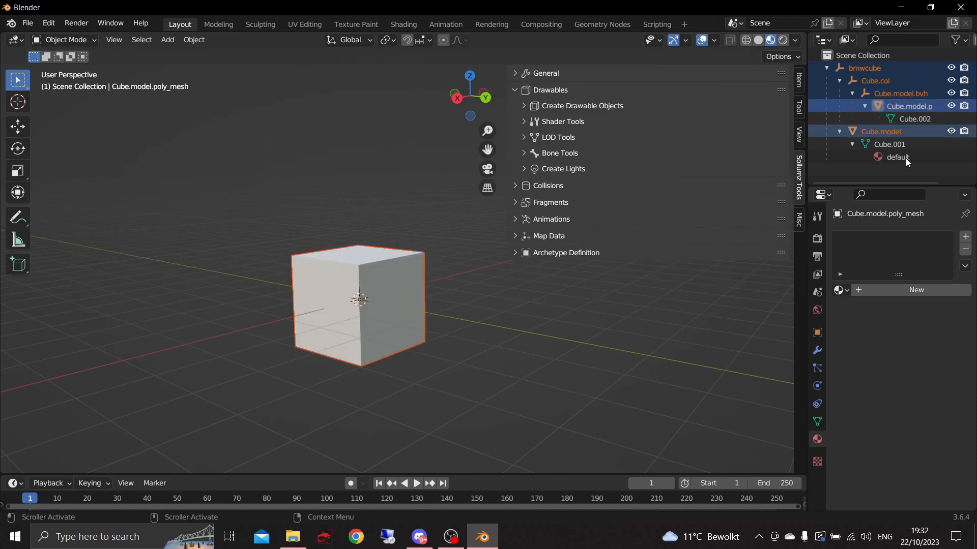
left_click(275, 242)
left_click_drag(203, 221, 233, 218)
left_click(451, 392)
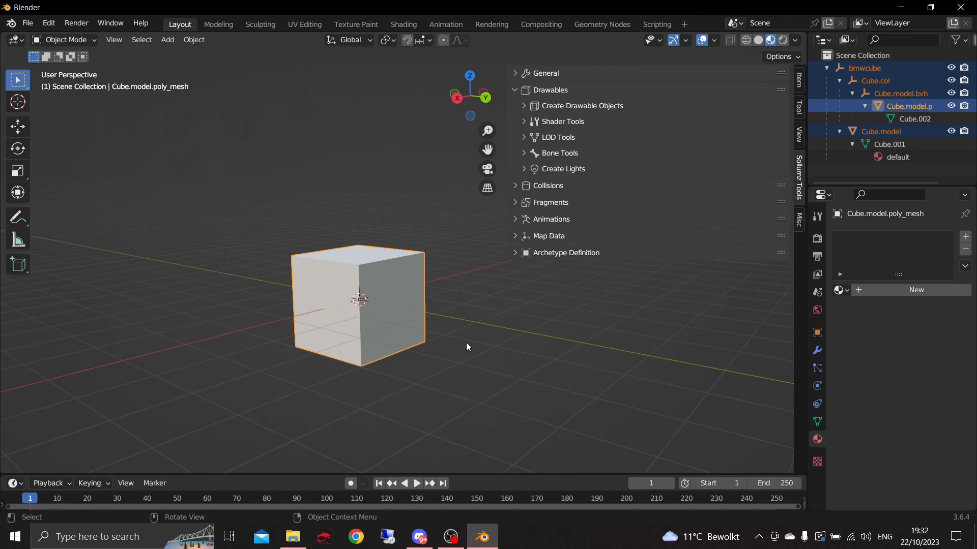
left_click(506, 325)
- Create a Concrete collision material on Cube.model.poly_mesh with the Sollumz collision tools
left_click(901, 106)
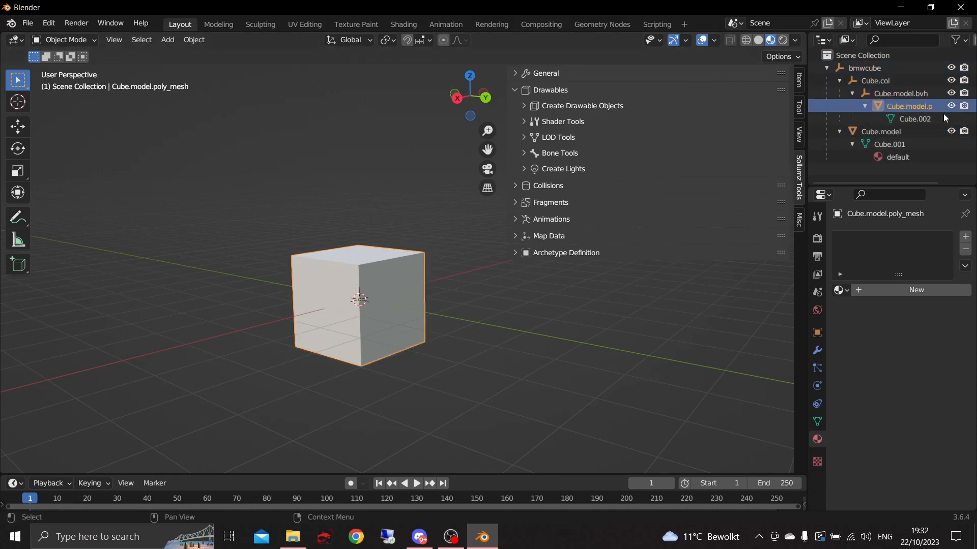
left_click(551, 90)
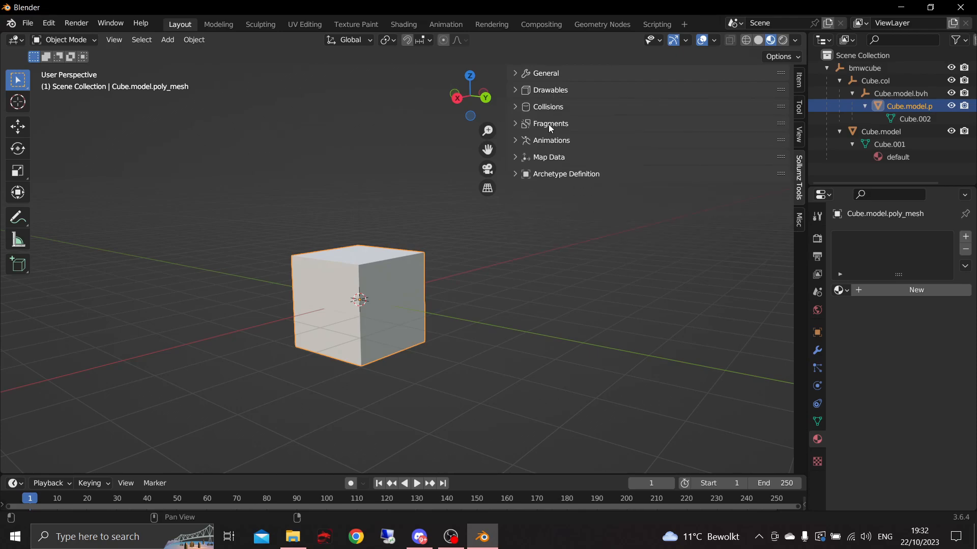
left_click(546, 108)
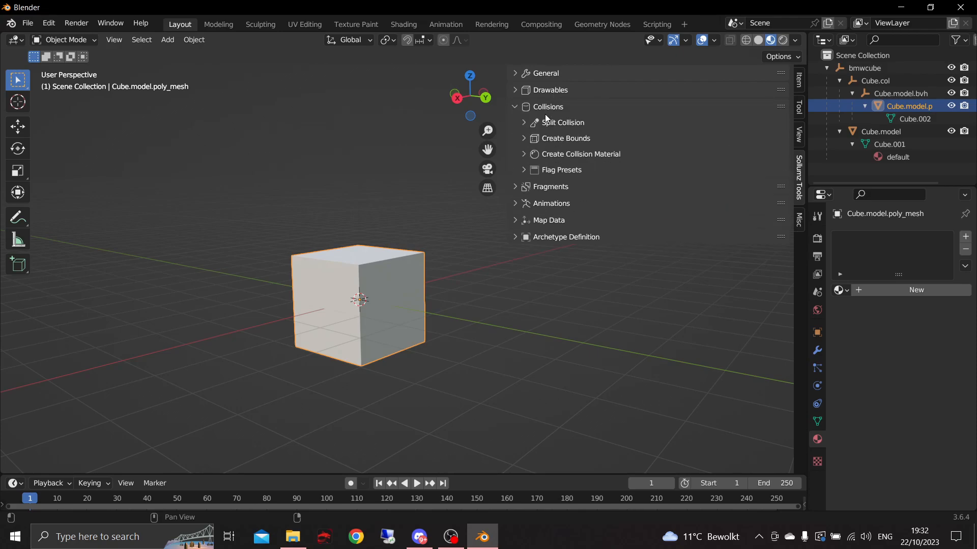
left_click(560, 153)
left_click(546, 189)
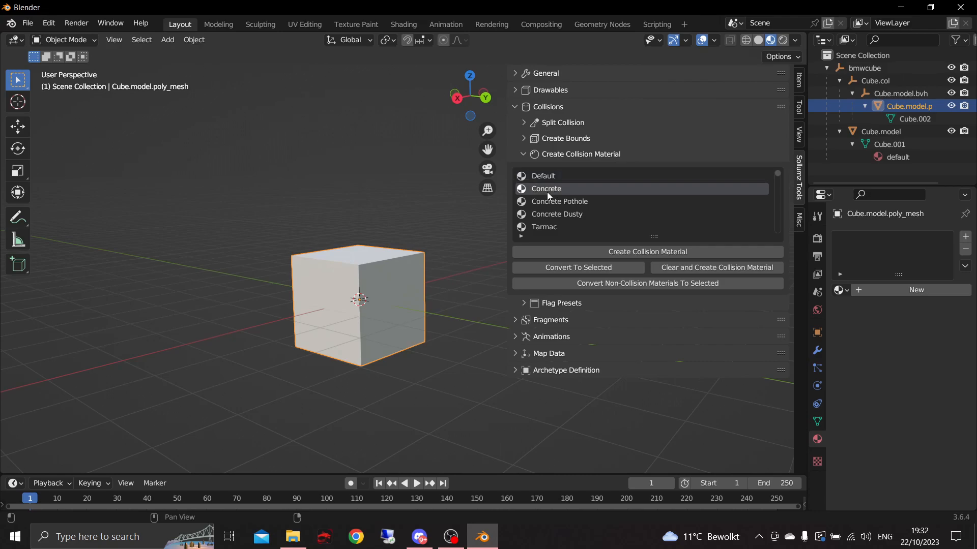
left_click(640, 252)
- Expand the collision mesh data to reveal its material and widen the outliner so full object names fit
left_click(877, 118)
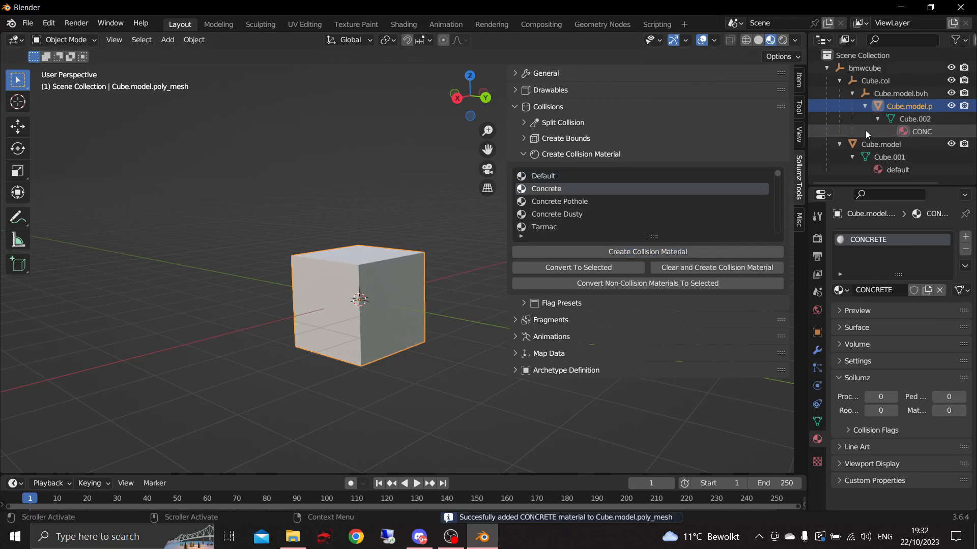
left_click_drag(806, 132, 731, 136)
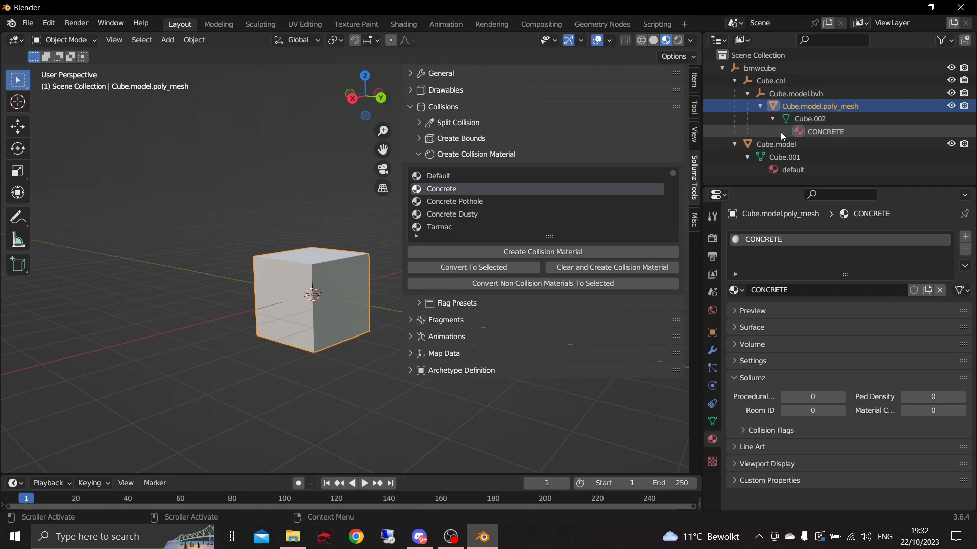
left_click(491, 153)
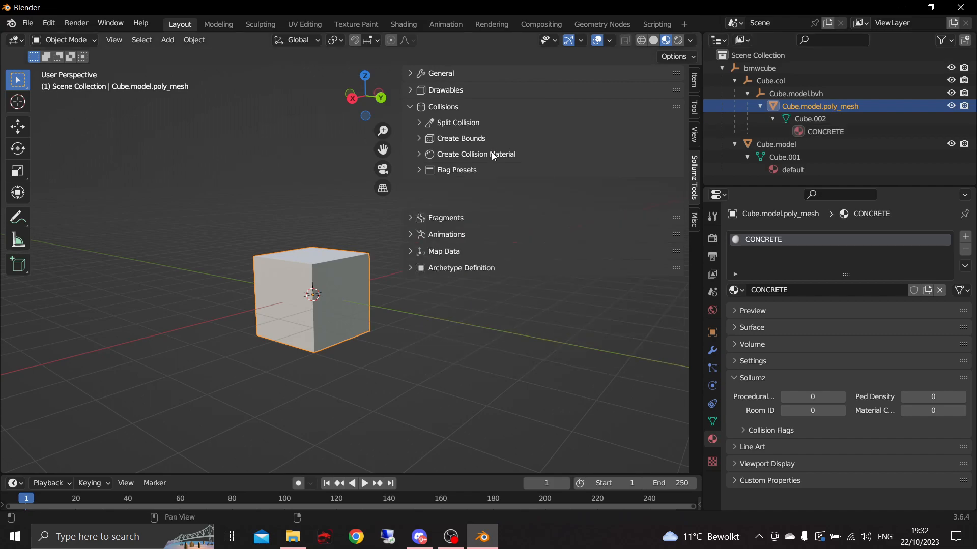
- Apply the General (Default) collision flag preset to Cube.model.bvh
left_click(806, 93)
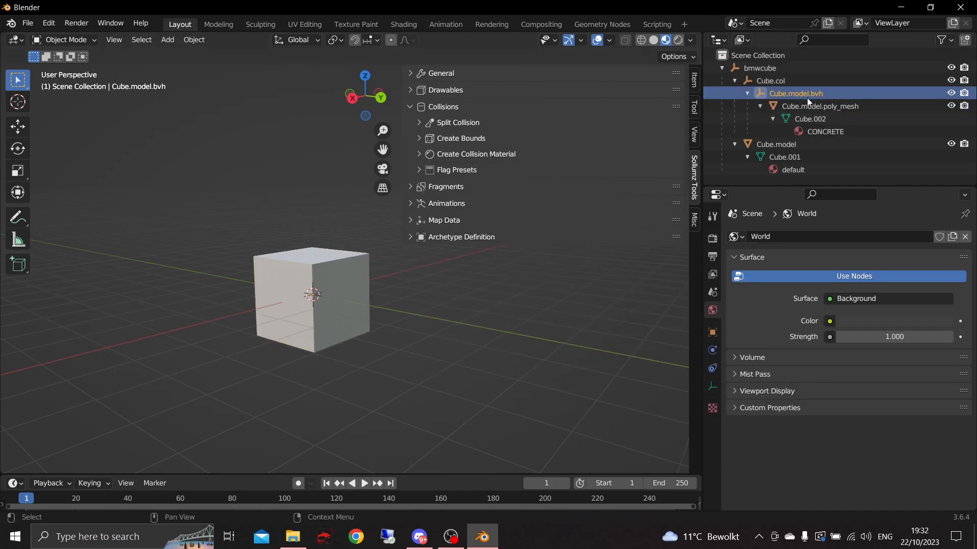
left_click(464, 171)
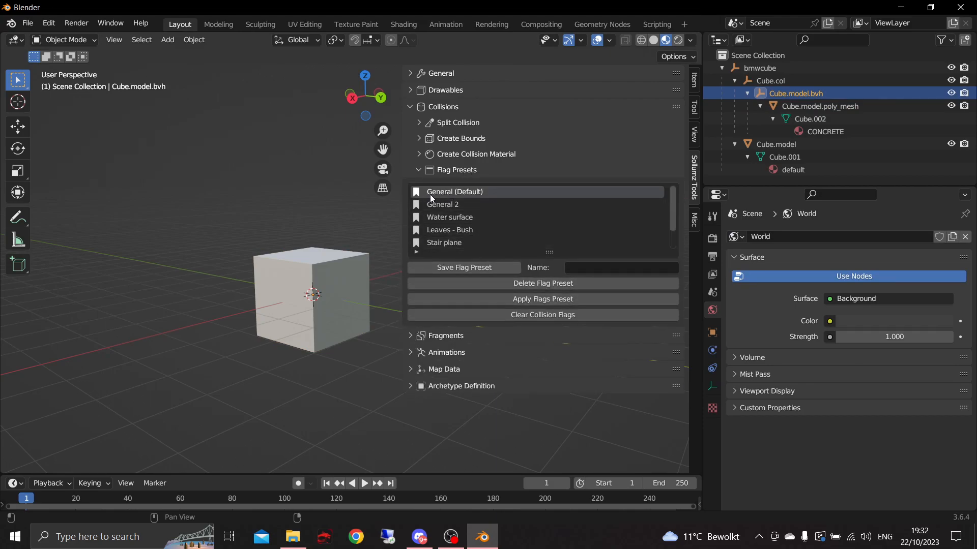
left_click(543, 300)
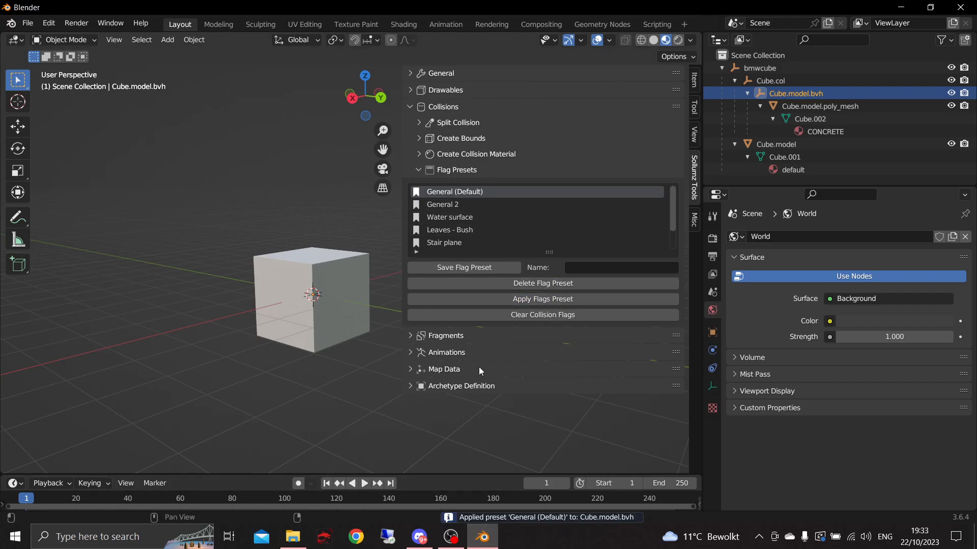
left_click(431, 108)
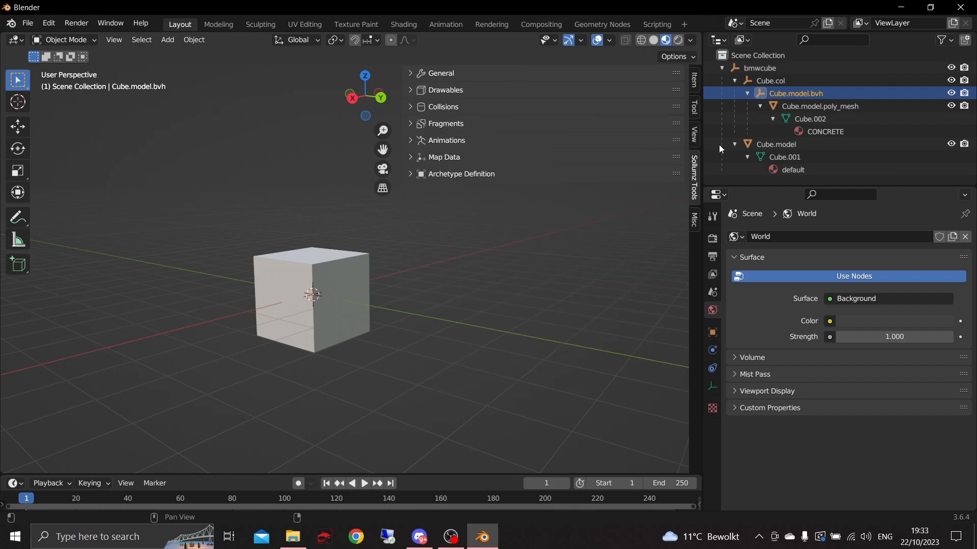
- Collapse the Cube.col and Cube.model hierarchies beneath the bmwcube drawable
left_click(763, 68)
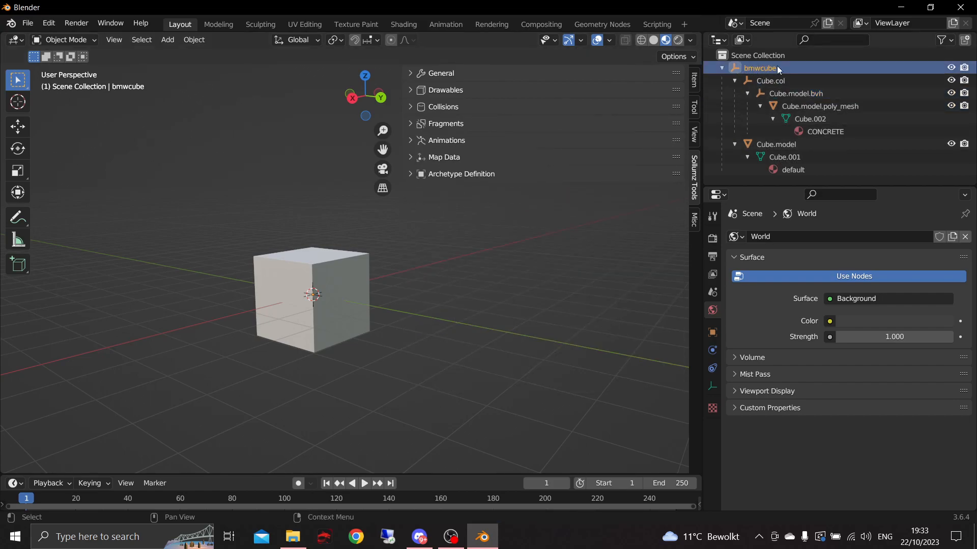
left_click(722, 68)
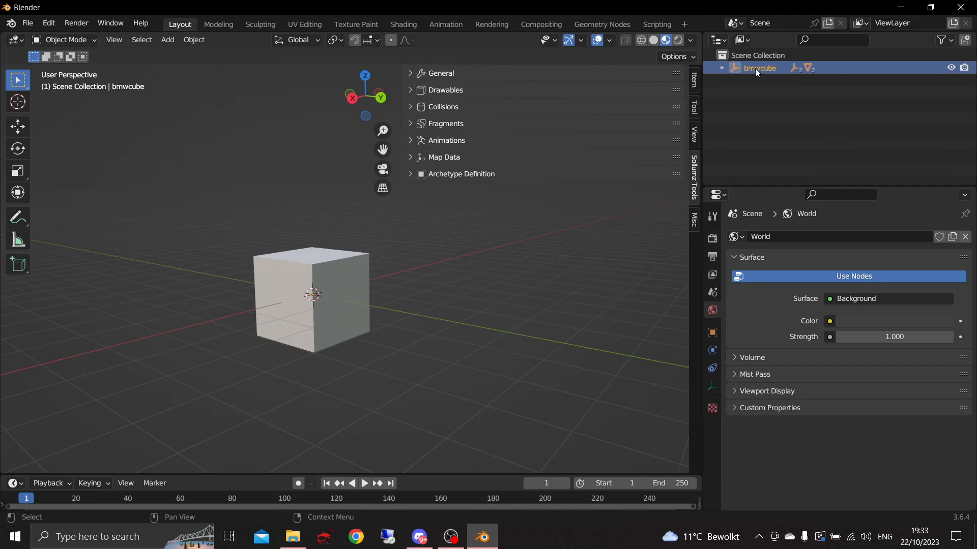
left_click(720, 68)
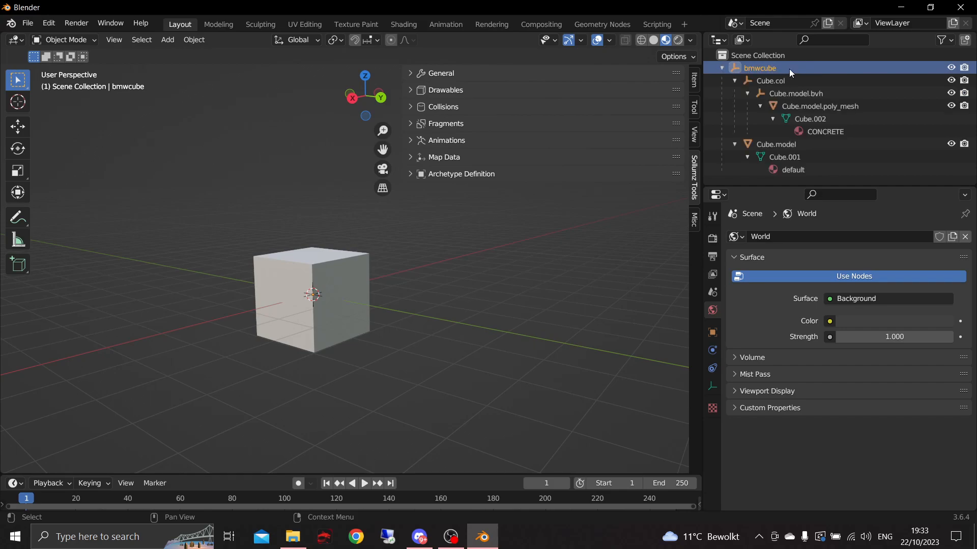
left_click(734, 81)
left_click(735, 95)
left_click_drag(743, 123, 751, 83)
left_click(722, 69)
left_click(721, 70)
- Add a YTYP named bmwcube and auto-create a Base archetype in it from the selected bmwcube drawable
left_click(760, 68)
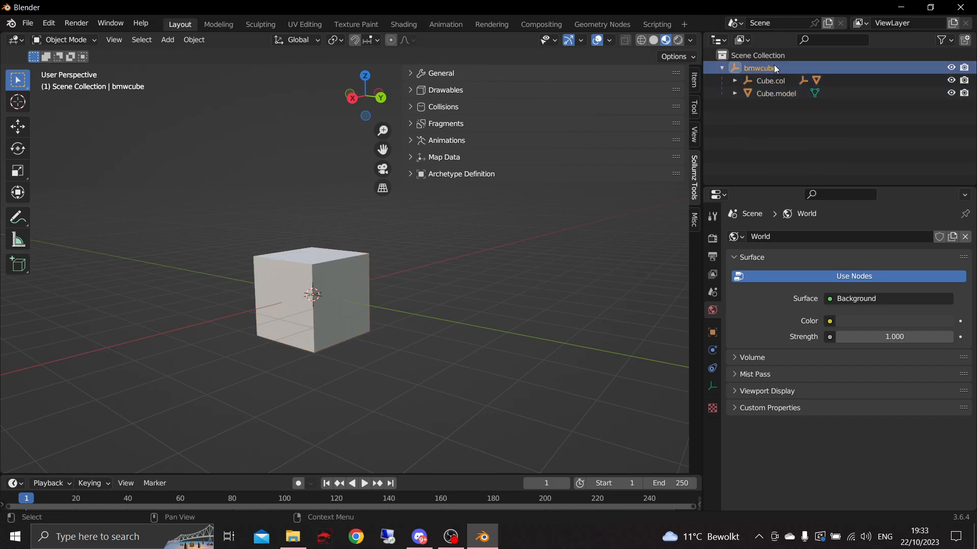
left_click(450, 175)
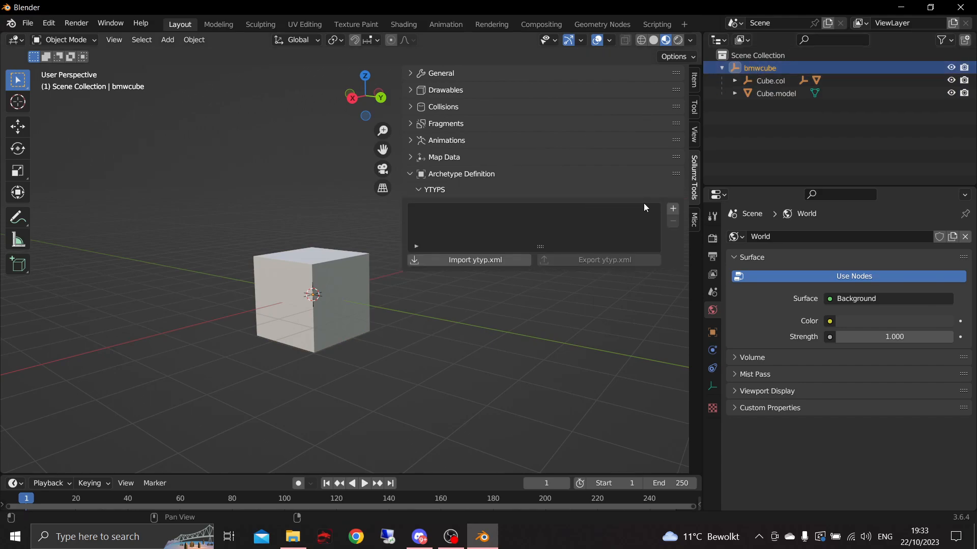
left_click(673, 208)
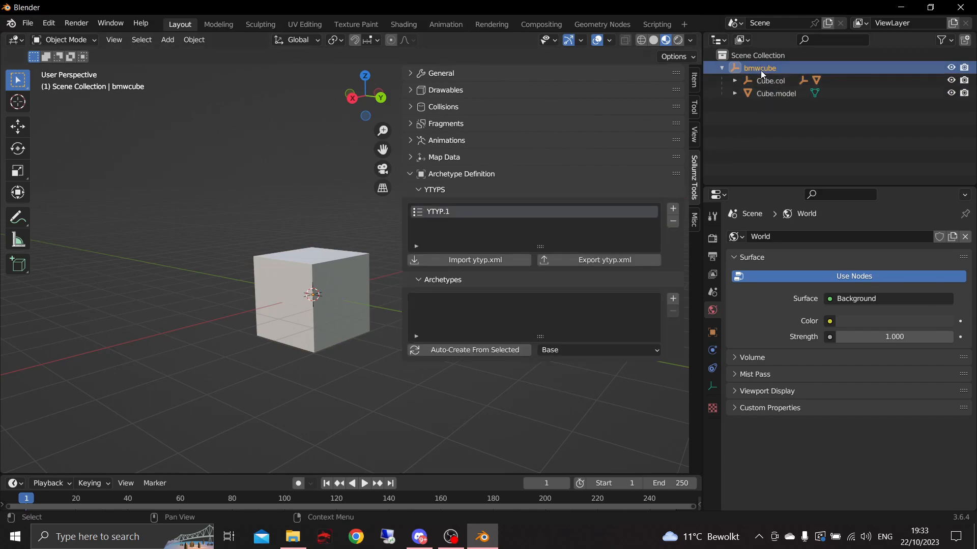
double_click(482, 212)
type("bmwcube")
key("Return")
left_click(473, 350)
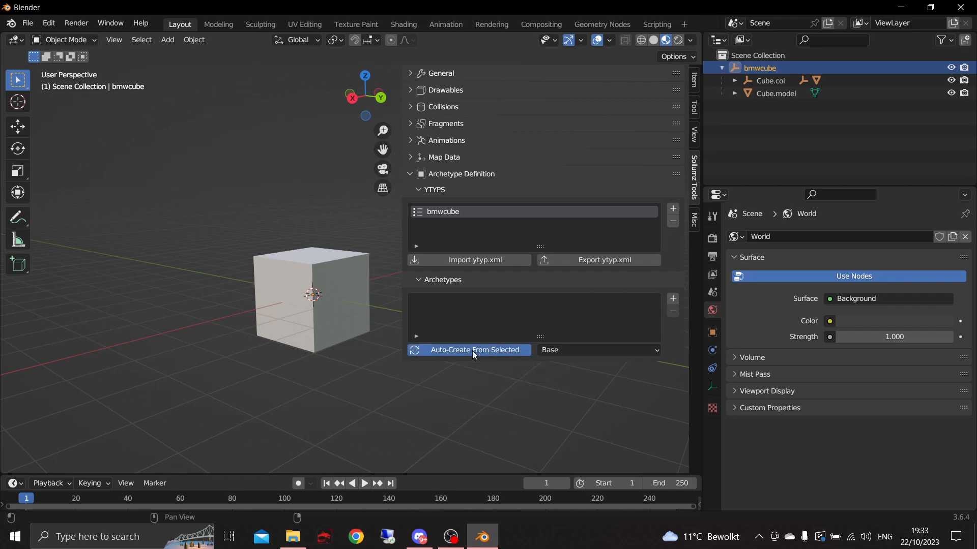
- Review the bmwcube archetype's flags and its general settings, including the texture and physics dictionaries
left_click(645, 396)
scroll(626, 401, "down", 4)
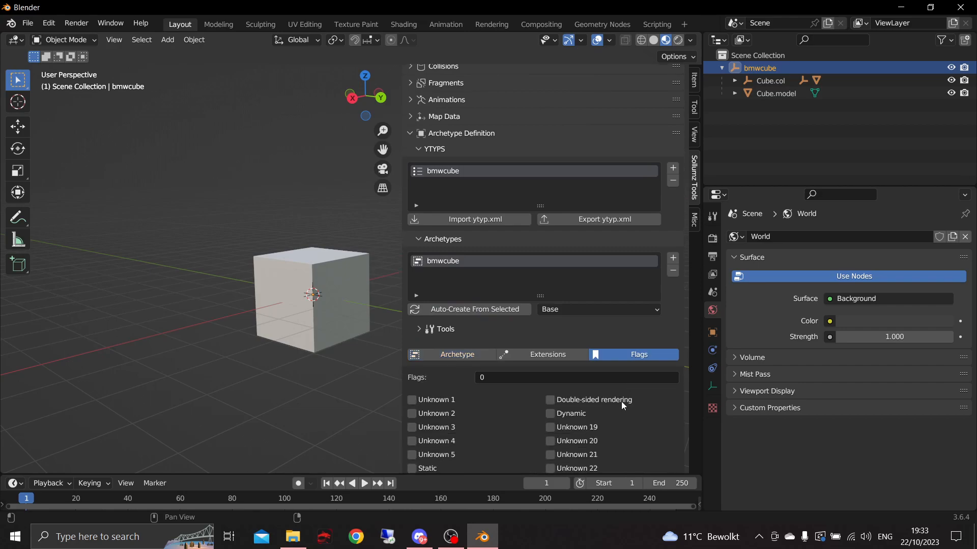
left_click(455, 314)
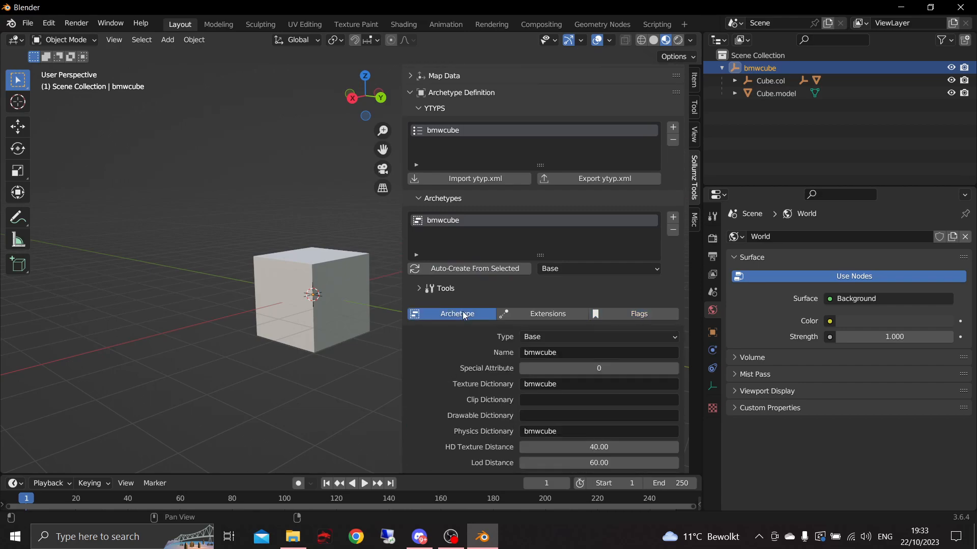
scroll(474, 340, "down", 2)
scroll(474, 340, "up", 4)
scroll(474, 339, "down", 4)
scroll(475, 356, "up", 6)
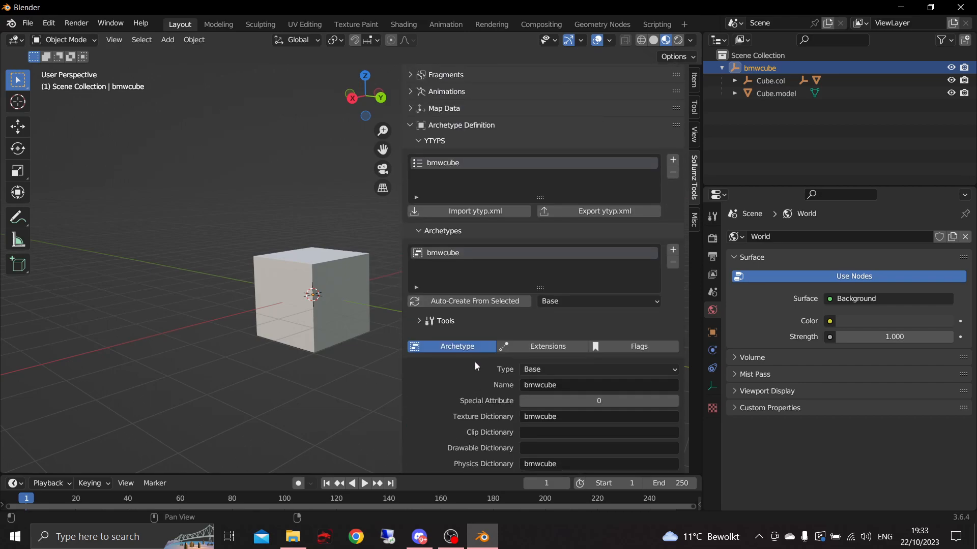
scroll(519, 318, "down", 5)
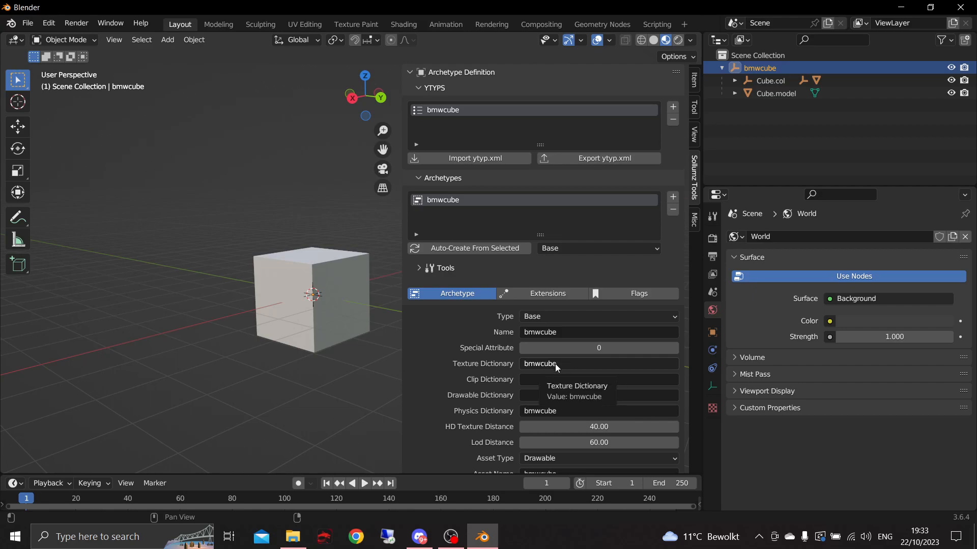
scroll(592, 269, "up", 5)
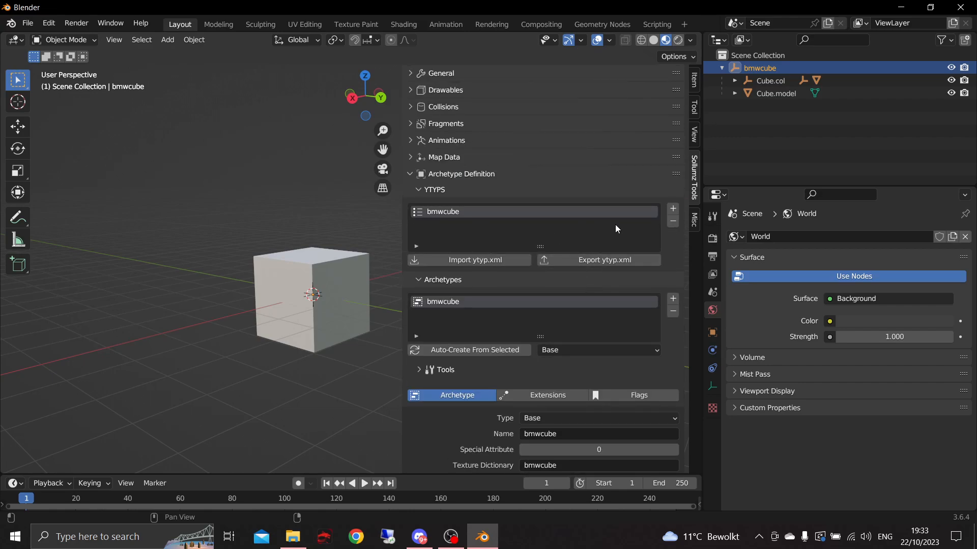
- Export the bmwcube YTYP as ytyp.xml into a new folder named export inside the Desktop's tutorial folder
left_click(610, 262)
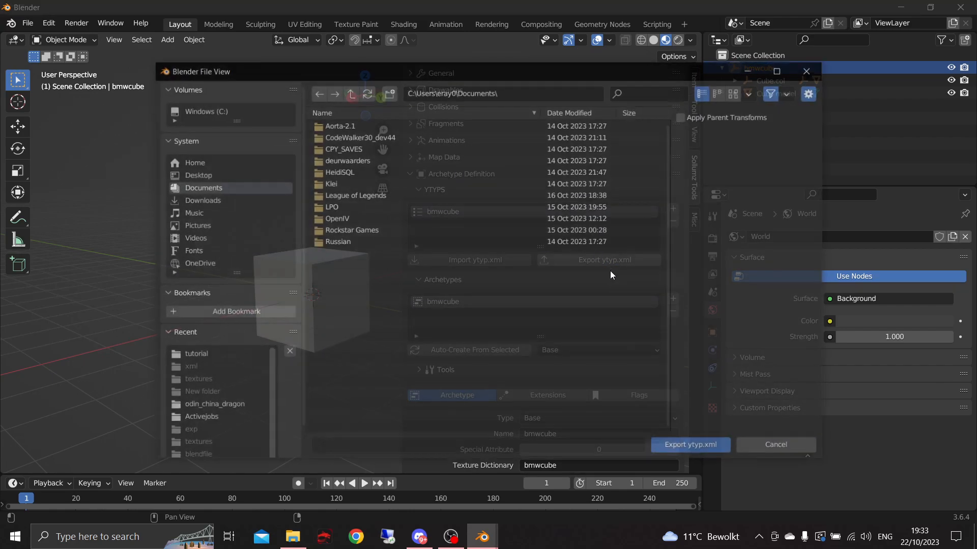
left_click(194, 176)
left_click(336, 172)
double_click(336, 173)
left_click(388, 91)
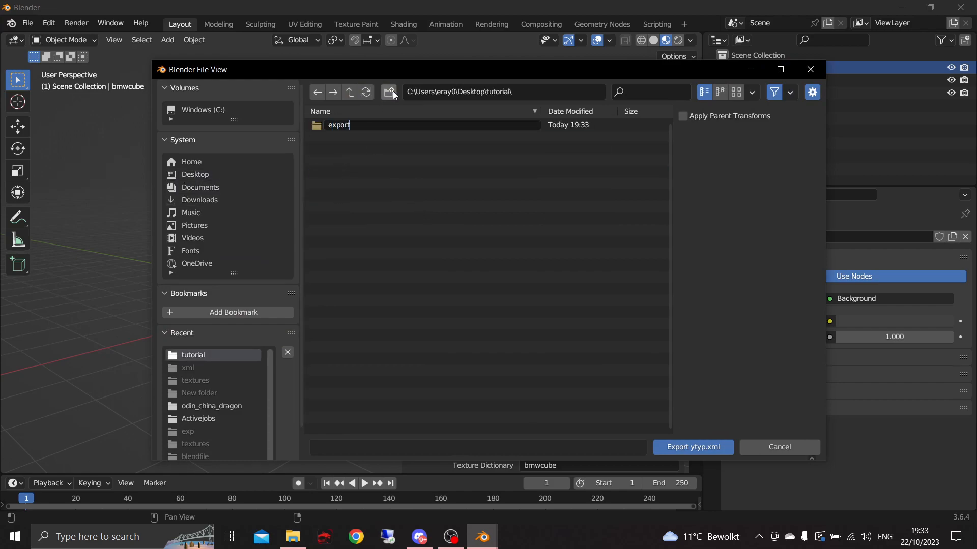
key("Return")
double_click(386, 125)
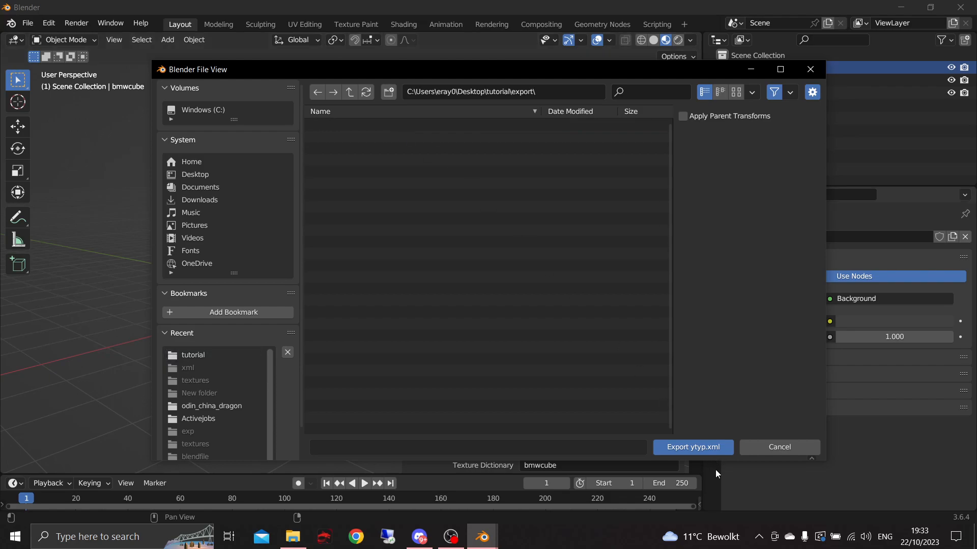
left_click(703, 451)
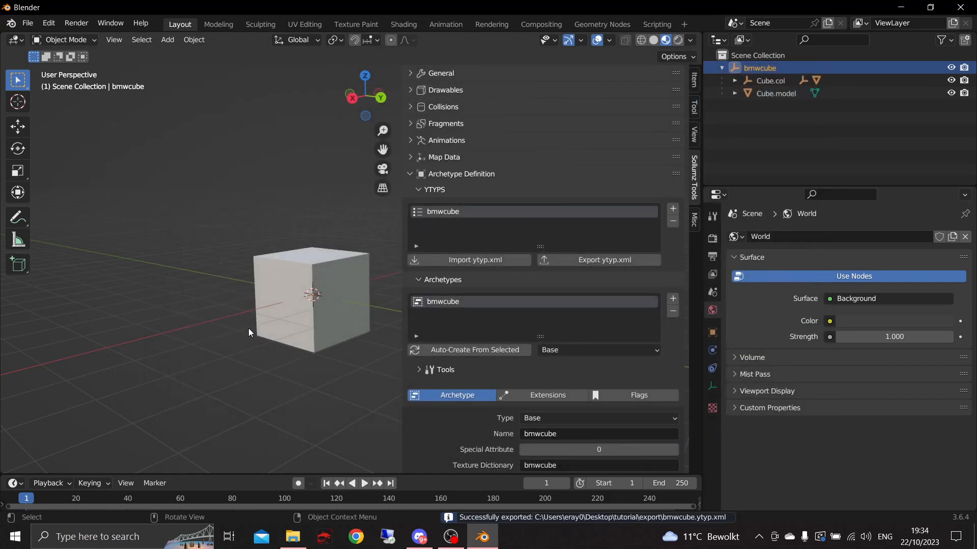
- Export the selected bmwcube drawable as Codewalker XML into the tutorial\export folder on the Desktop
left_click(28, 23)
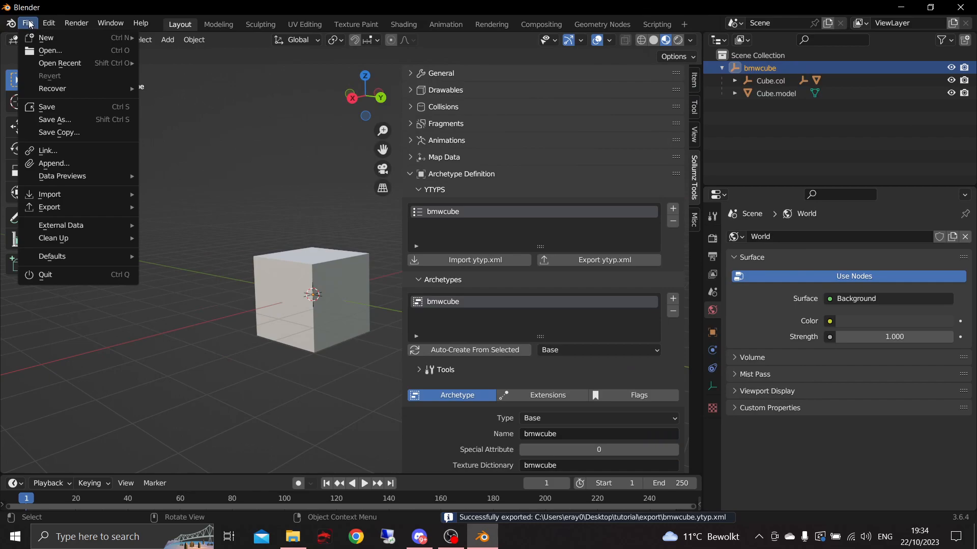
mouse_move(50, 207)
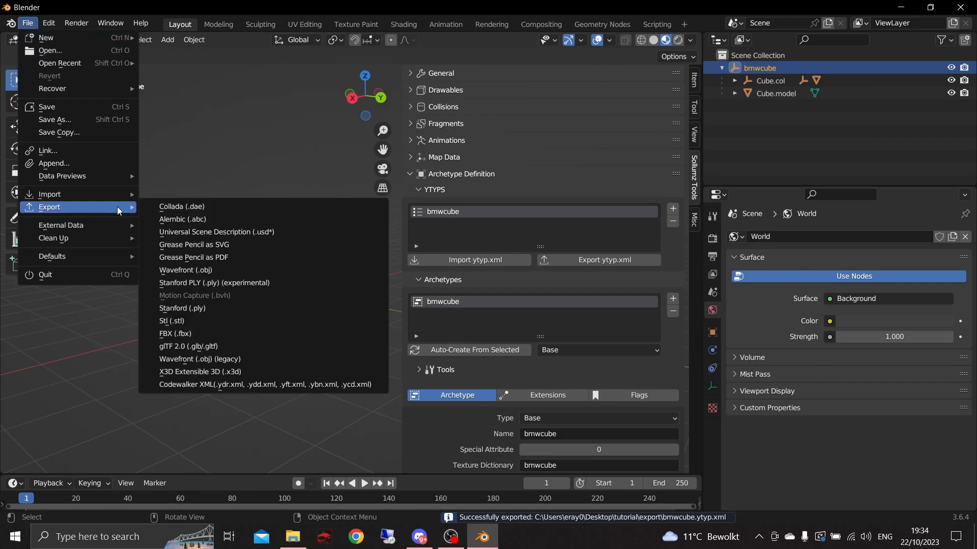
left_click(209, 385)
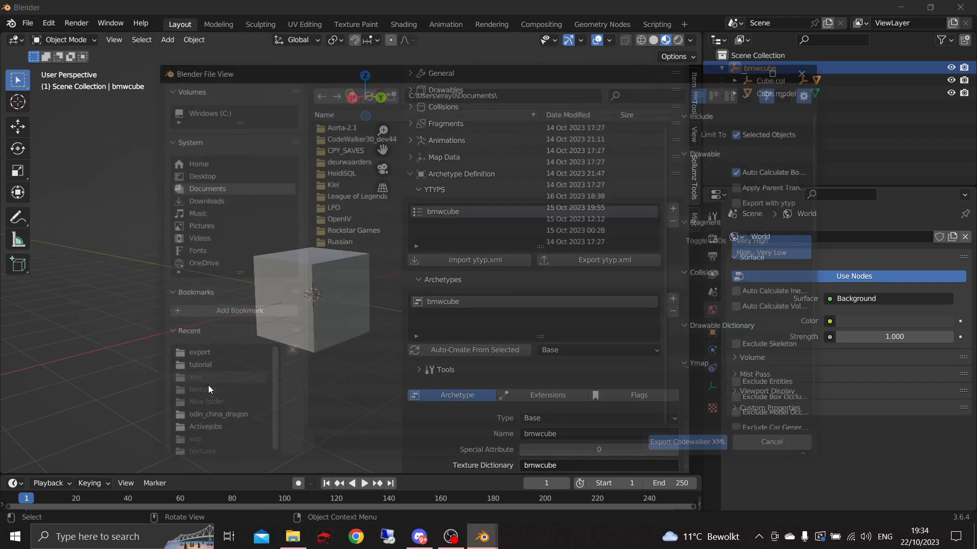
left_click(202, 175)
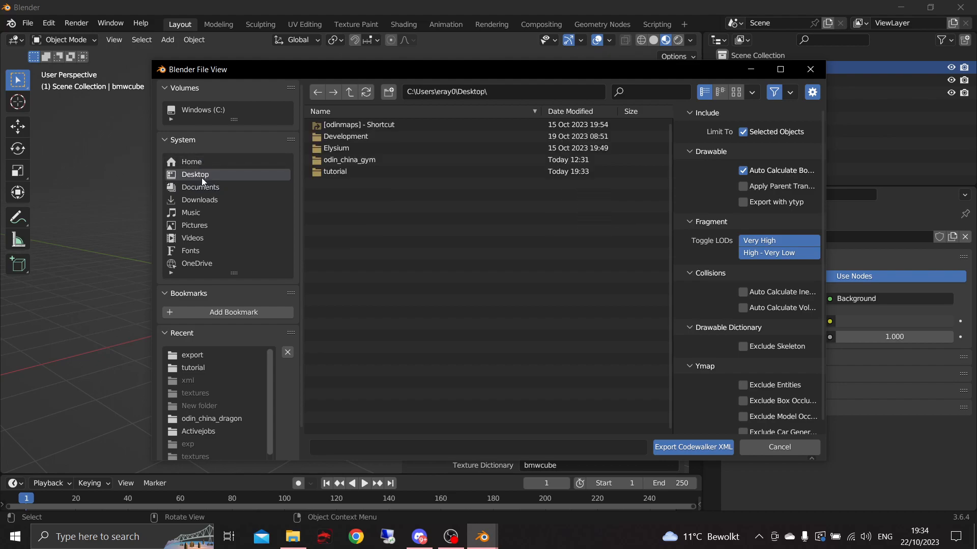
double_click(393, 172)
double_click(337, 125)
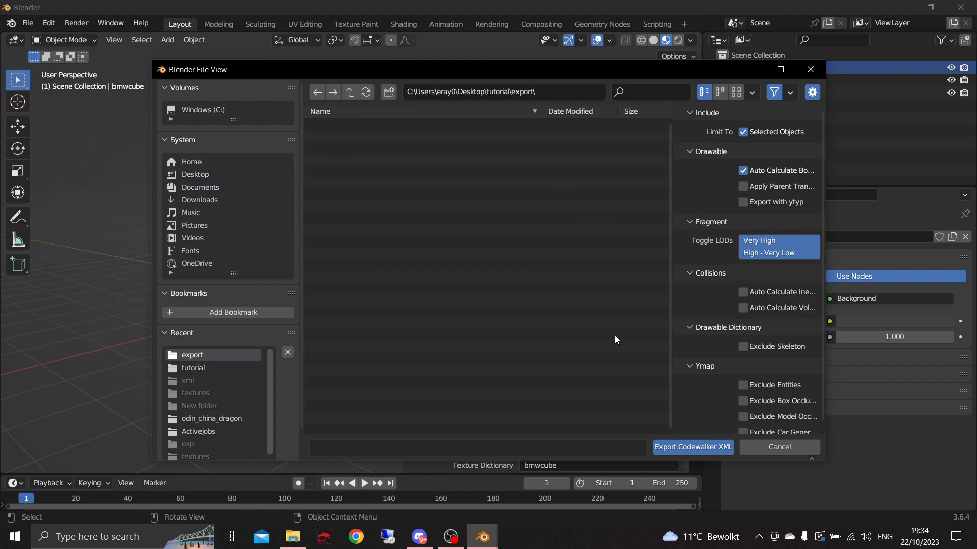
left_click(698, 442)
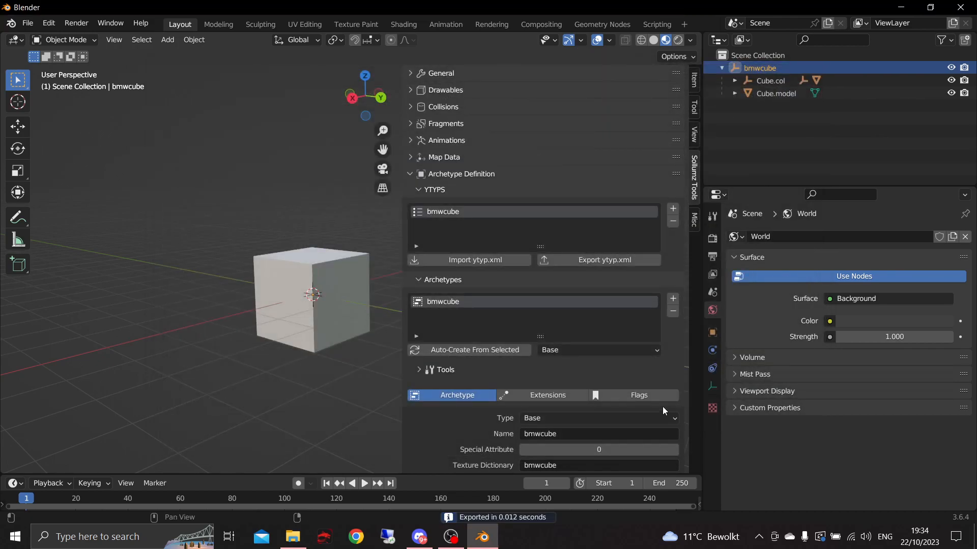
- Switch to File Explorer and check the exported bmwcube.ydr and bmwcube.ytyp XML files in the tutorial\export folder
left_click(909, 5)
right_click(513, 215)
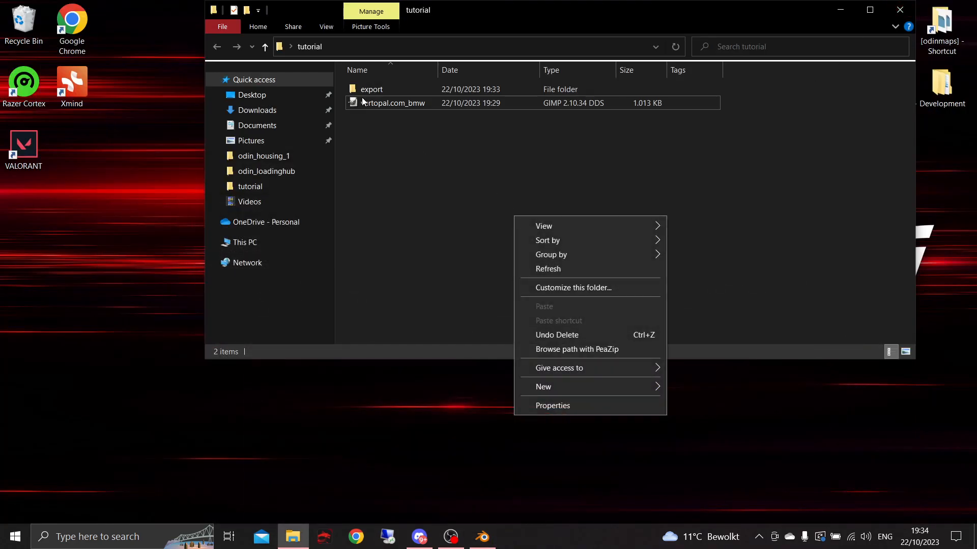
double_click(371, 89)
left_click_drag(435, 198, 408, 106)
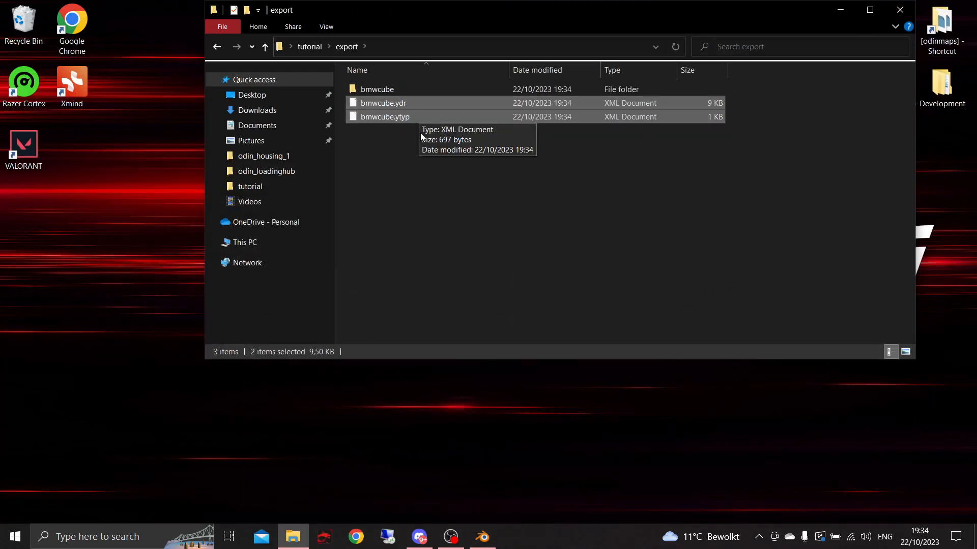
left_click_drag(429, 144, 414, 118)
left_click(499, 167)
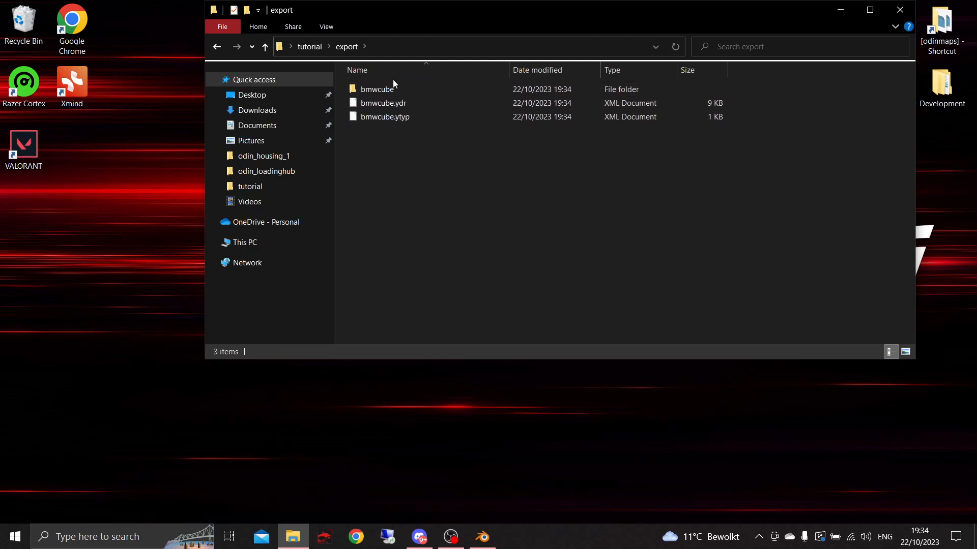
- Inspect the exported texture in the bmwcube subfolder and return to the export folder
double_click(396, 89)
left_click_drag(490, 231, 381, 131)
left_click(526, 186)
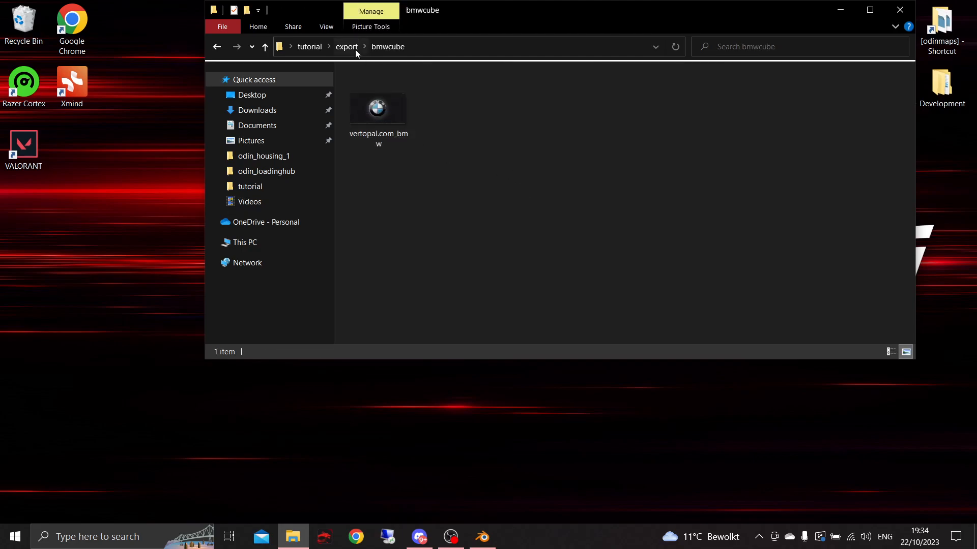
left_click(354, 48)
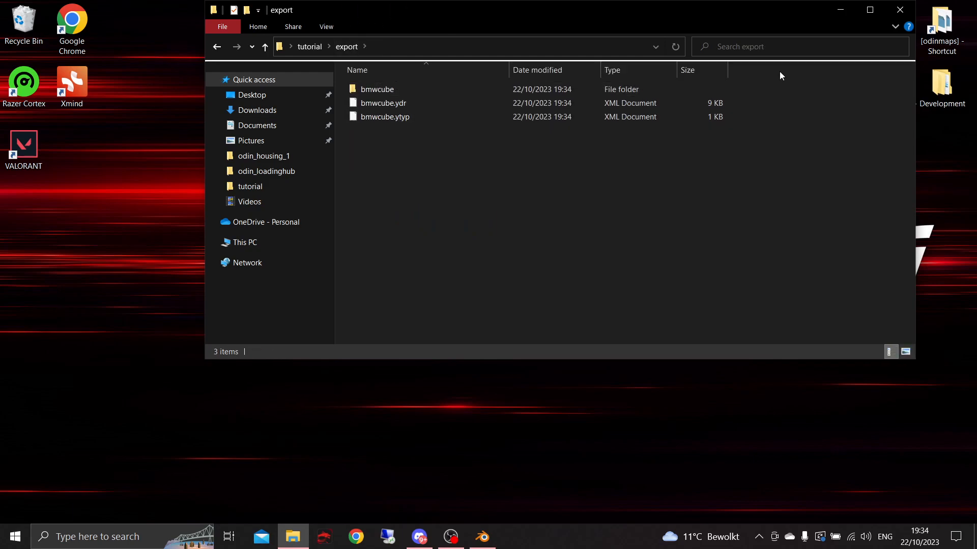
- Select the two exported XML files, launch CodeWalker from the desktop and open its RPF Explorer
left_click_drag(838, 12, 667, 71)
left_click_drag(399, 234, 348, 158)
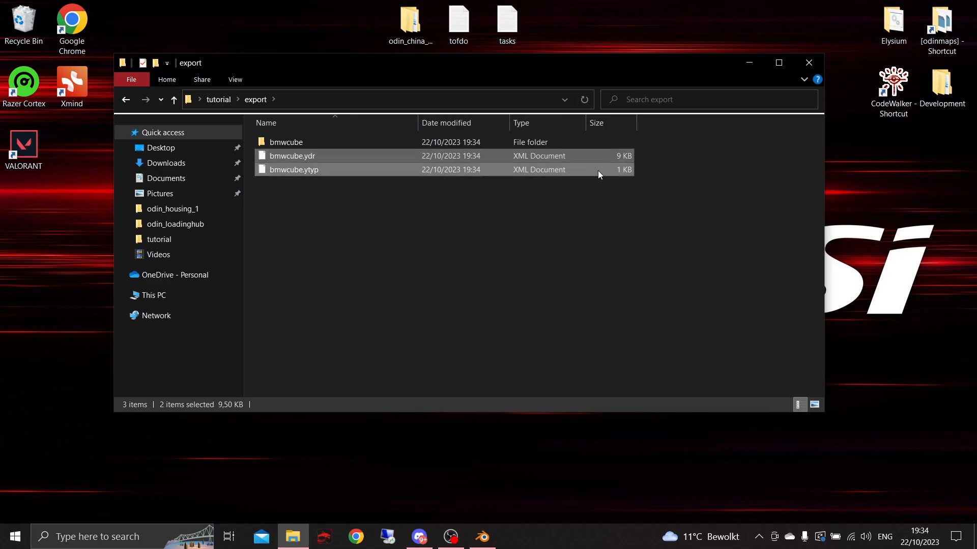
double_click(893, 84)
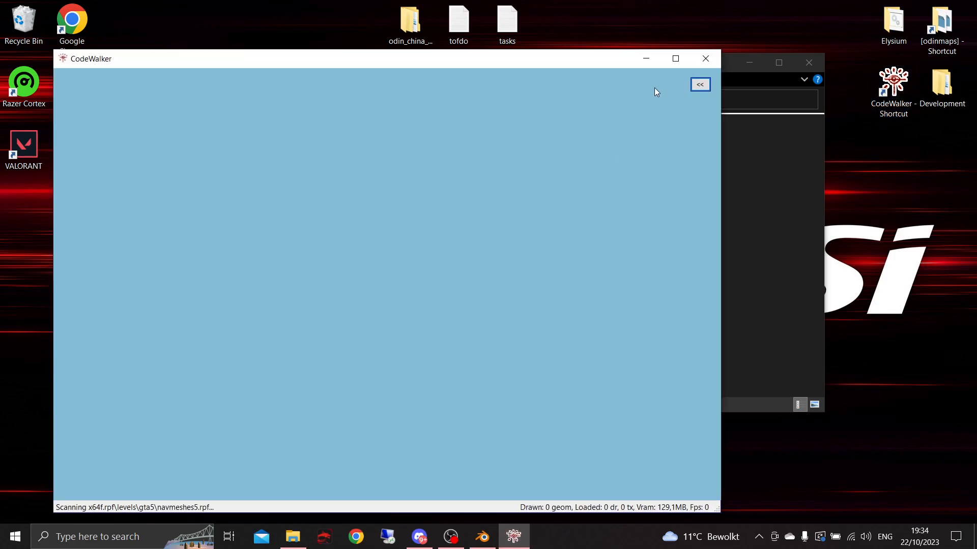
left_click(697, 86)
left_click(585, 85)
left_click(590, 99)
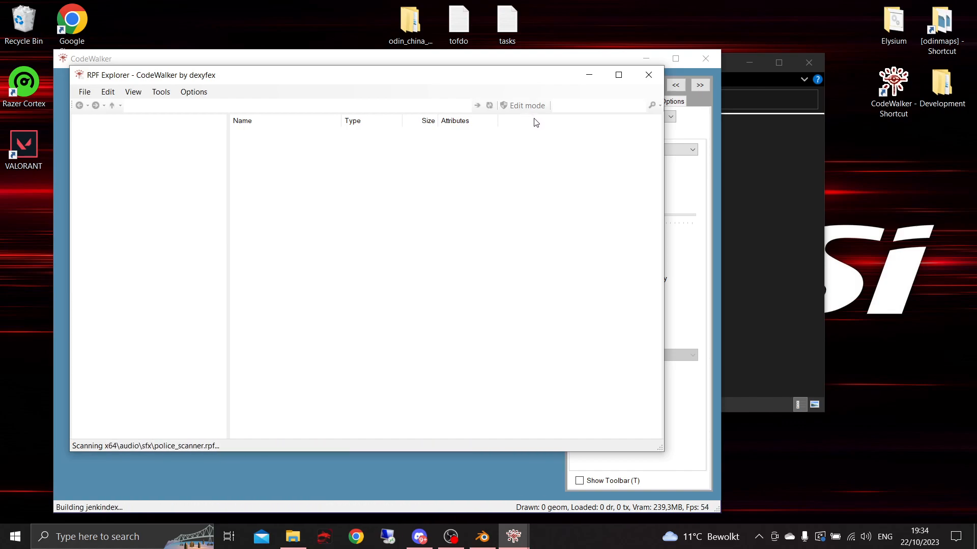
- Show the GTA V root folder in Windows Explorer to examine where the custom Blender folder is located
double_click(285, 132)
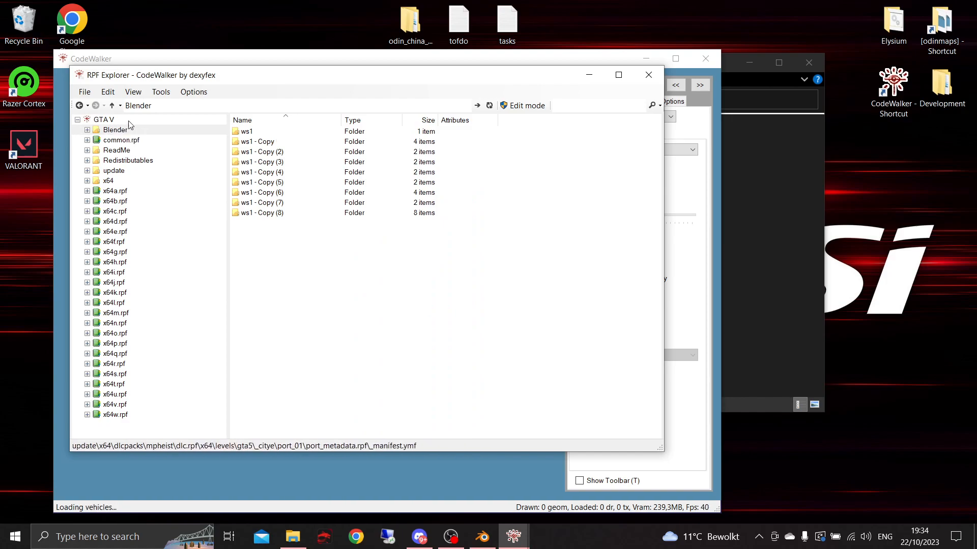
left_click(106, 122)
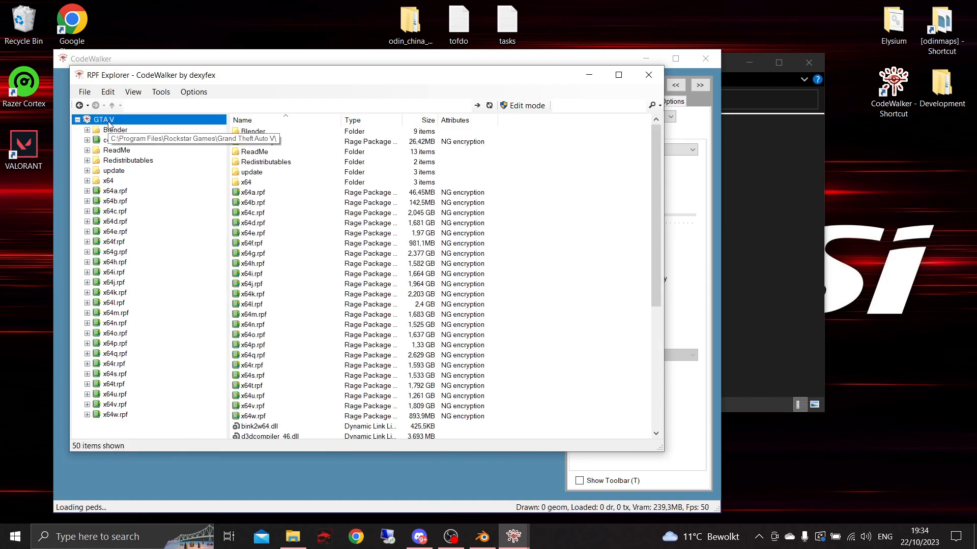
right_click(107, 122)
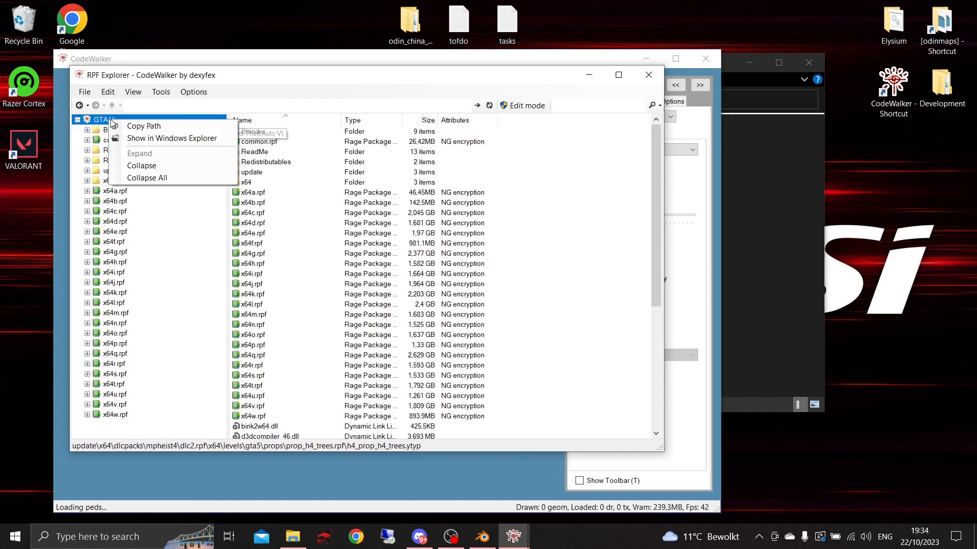
left_click(193, 143)
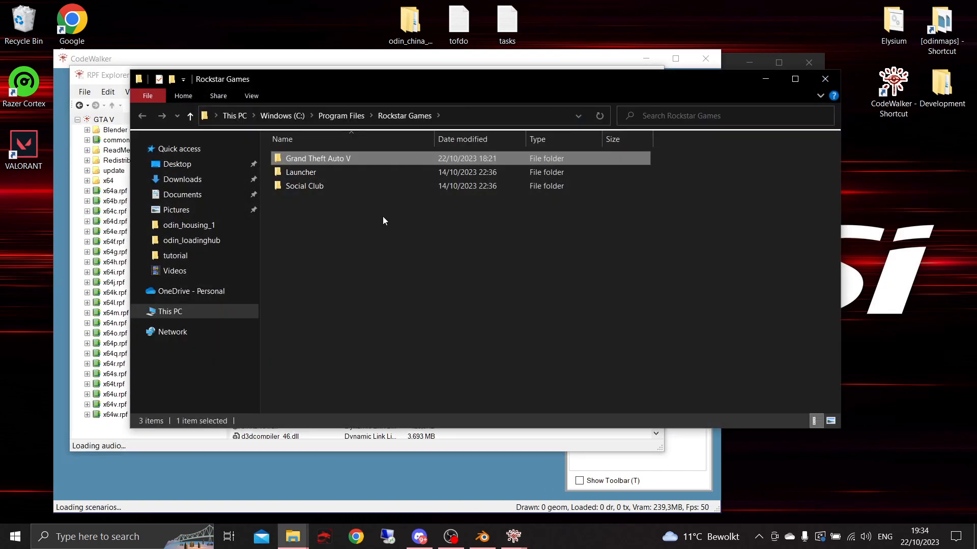
double_click(343, 158)
right_click(708, 193)
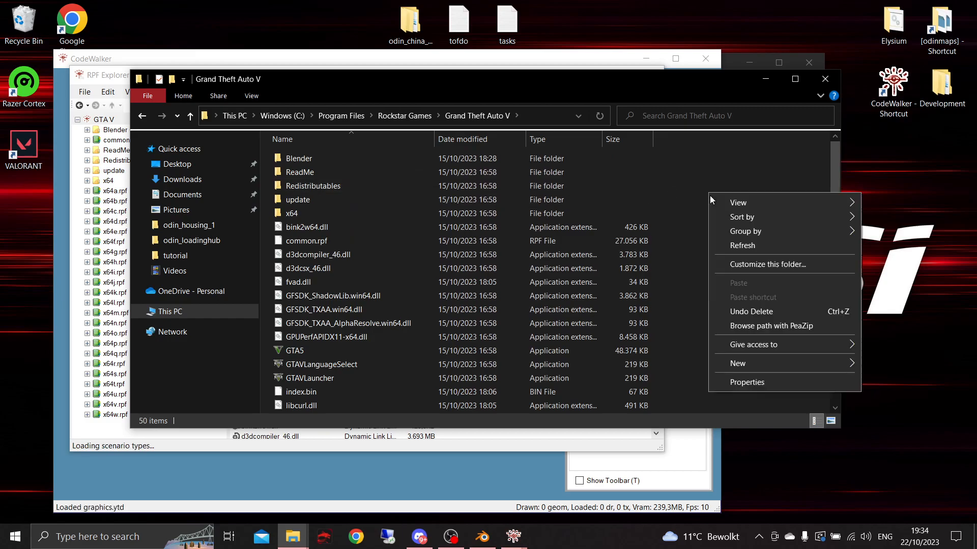
mouse_move(758, 361)
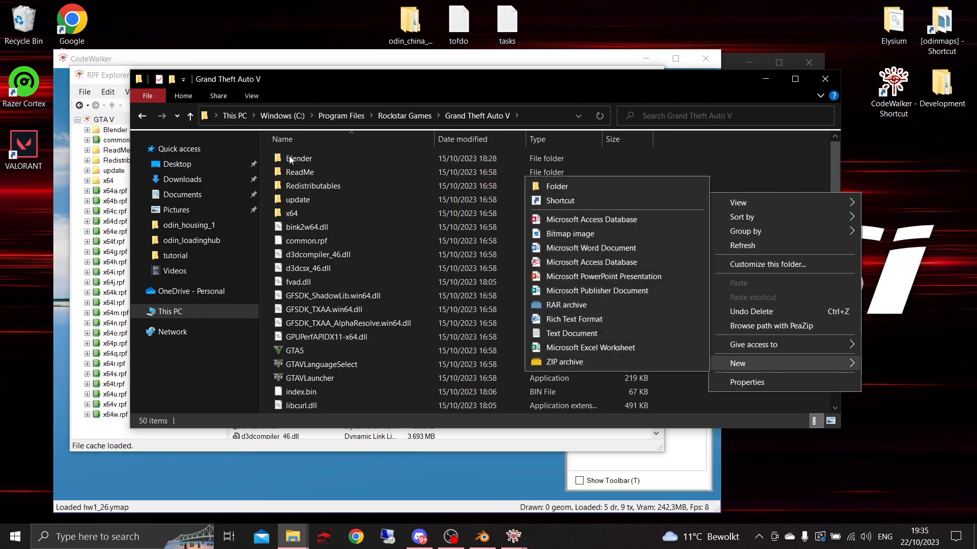
left_click(333, 158)
left_click(825, 79)
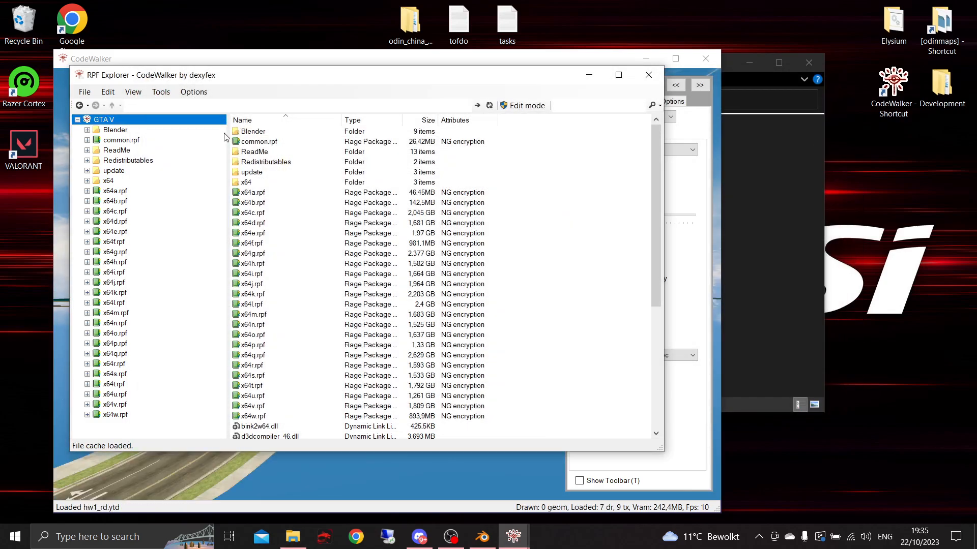
- Browse to the Blender\ws1 - Copy (5) folder in RPF Explorer and enable edit mode
double_click(270, 132)
double_click(270, 151)
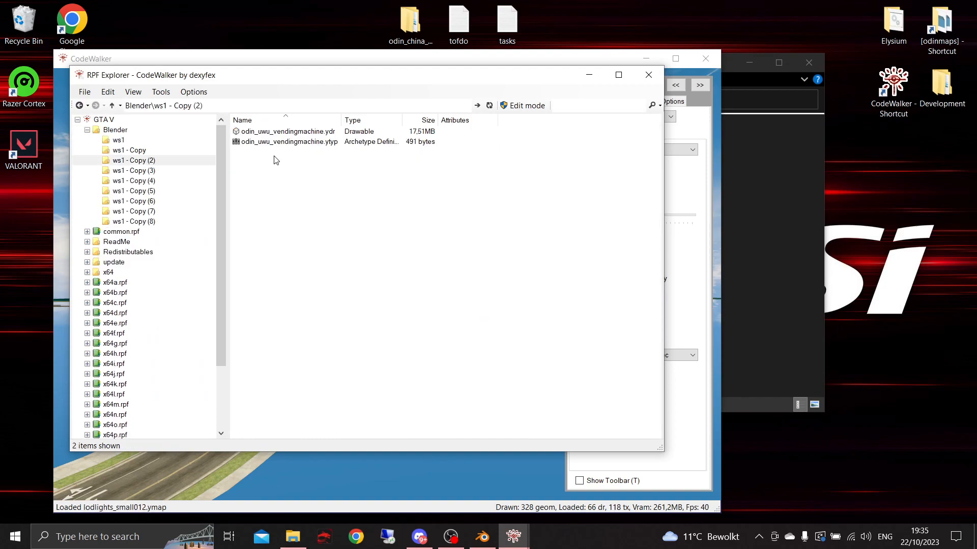
left_click(114, 130)
double_click(280, 182)
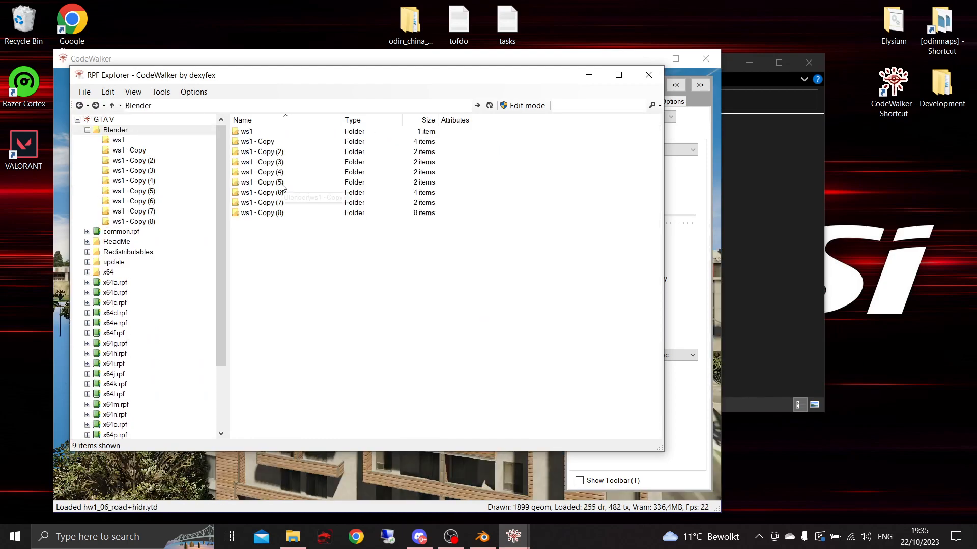
double_click(282, 182)
left_click(506, 104)
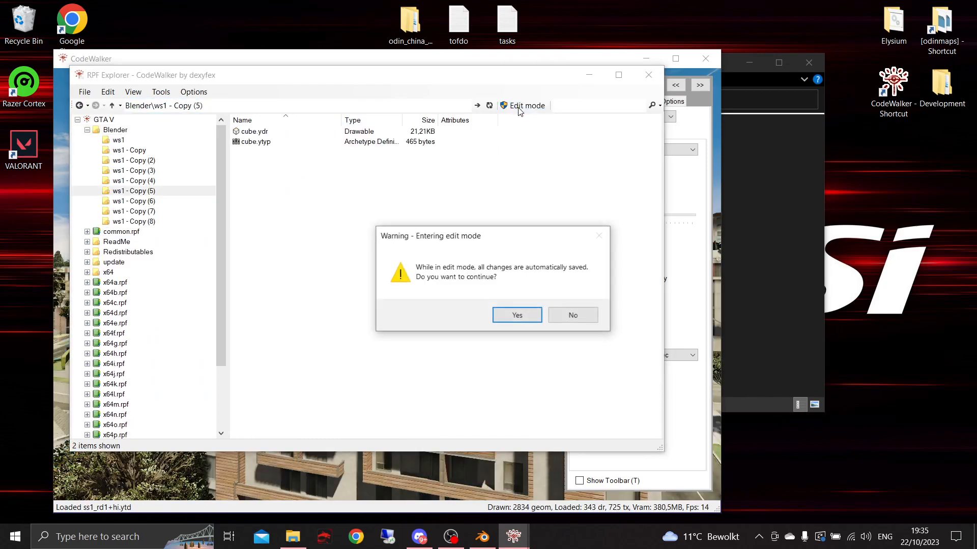
left_click(516, 316)
- Delete cube.ydr and cube.ytyp from the ws1 - Copy (5) folder
left_click_drag(352, 215, 266, 153)
right_click(264, 151)
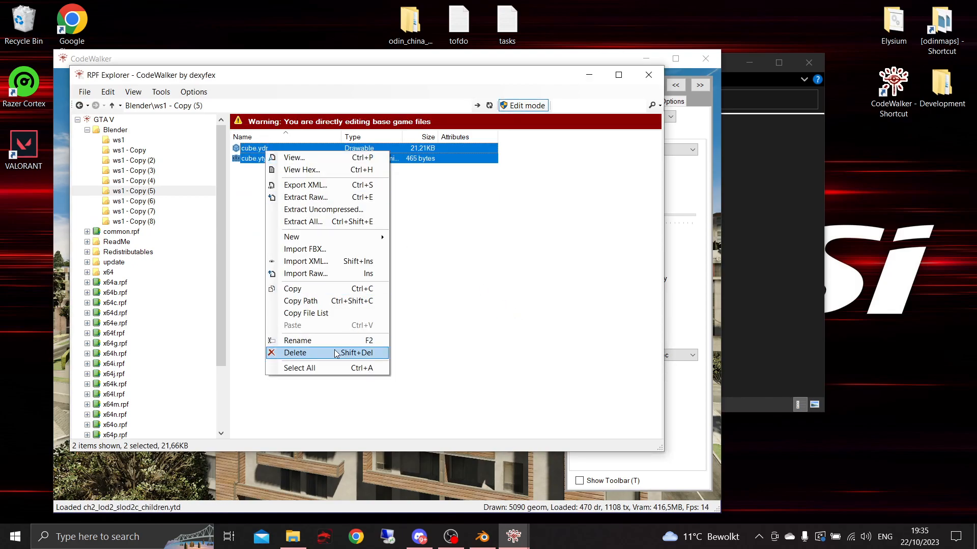
left_click(300, 351)
- Import the bmwcube.ydr and bmwcube.ytyp XML files from tutorial\export into the ws1 - Copy (5) folder in RPF Explorer
left_click(731, 220)
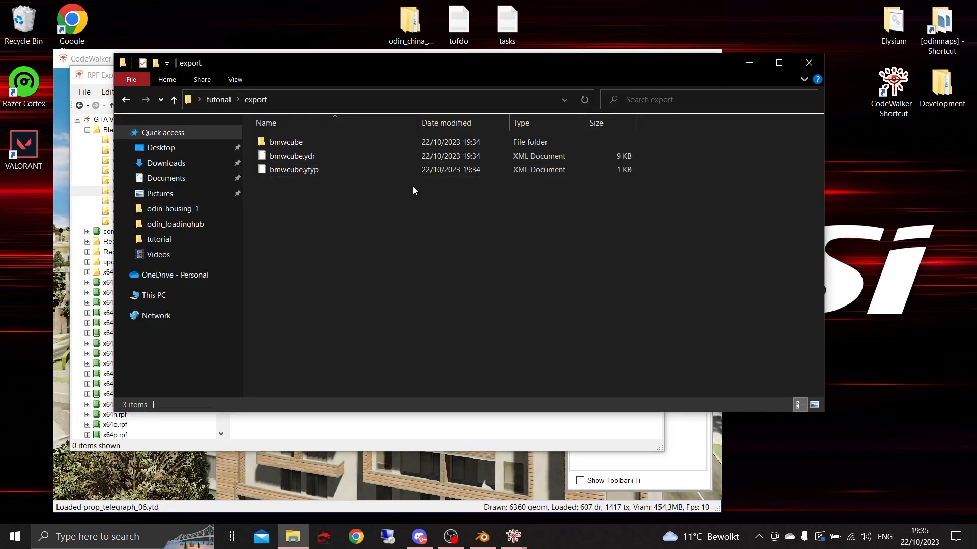
left_click_drag(325, 65, 767, 148)
left_click_drag(734, 277, 405, 205)
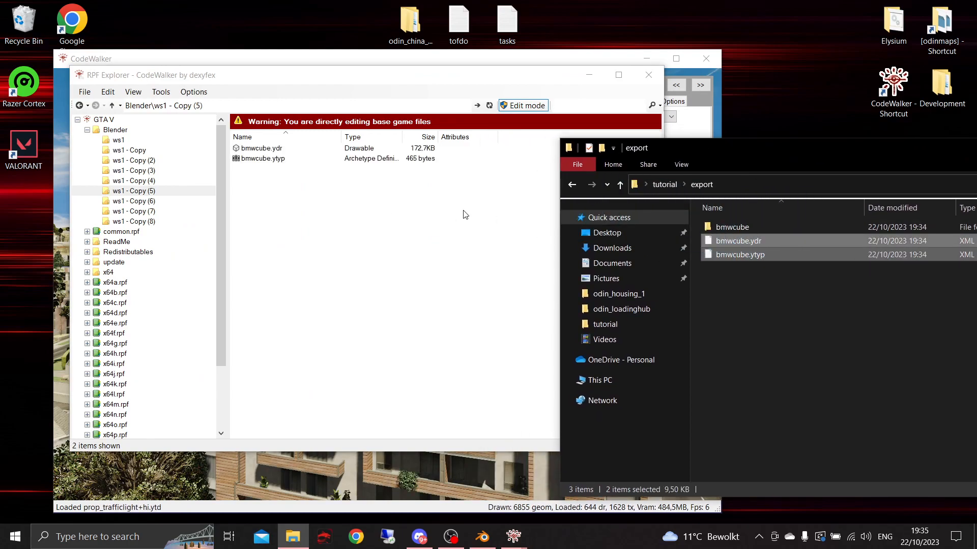
left_click_drag(756, 147, 704, 140)
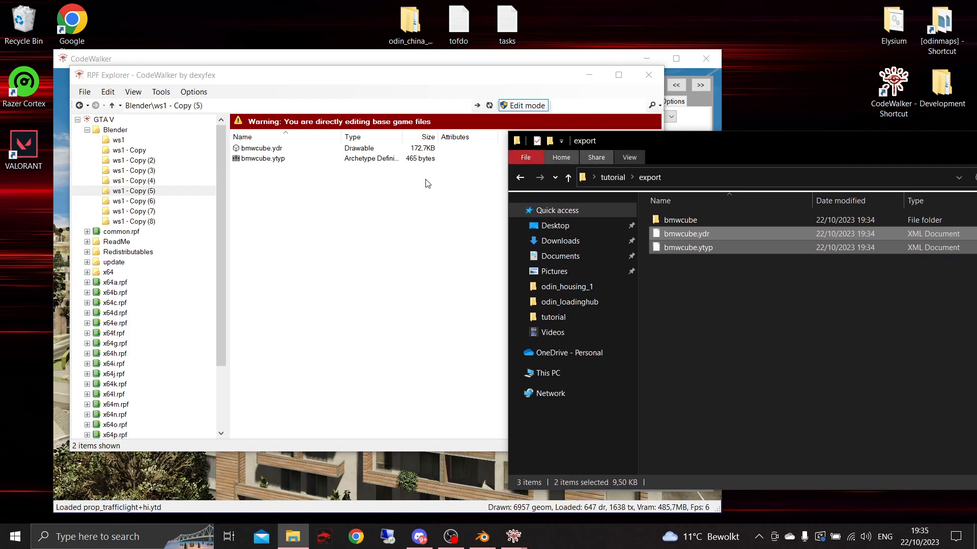
- Copy the converted bmwcube.ydr and bmwcube.ytyp from RPF Explorer back into the tutorial\export folder
left_click(300, 180)
left_click_drag(298, 155, 508, 212)
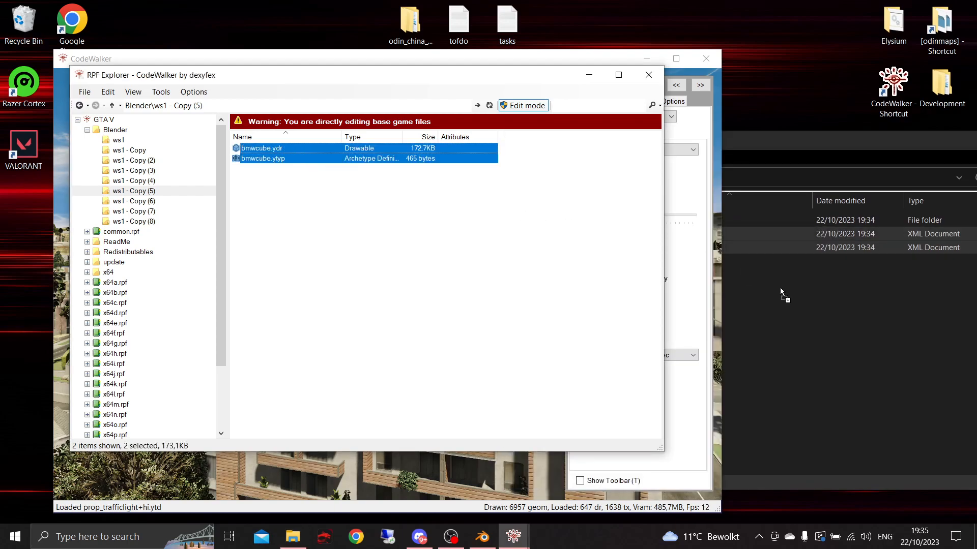
left_click_drag(780, 288, 780, 289)
left_click(711, 263)
left_click(749, 237, "ctrl")
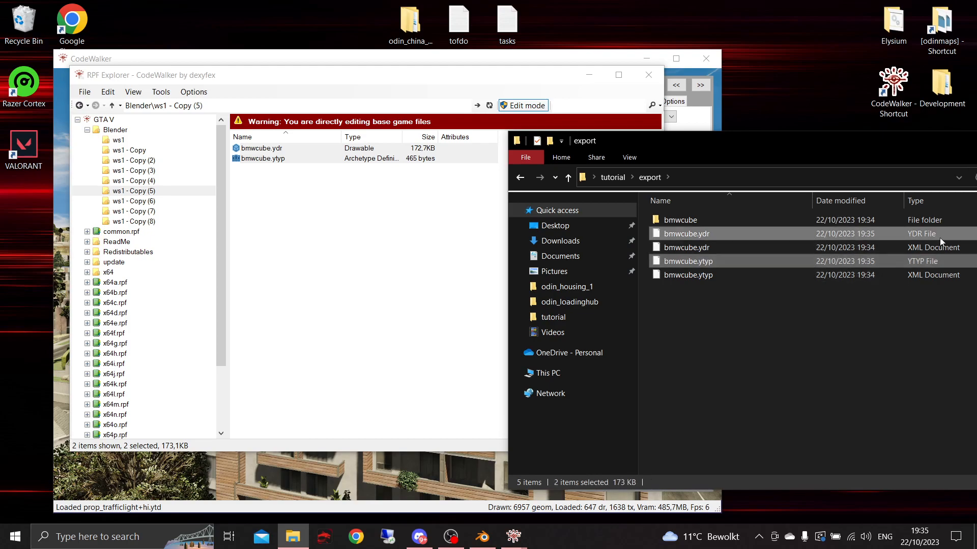
- Preview the bmwcube.ydr model in RPF Explorer, rotate it to inspect the texture, and close the preview
left_click(414, 246)
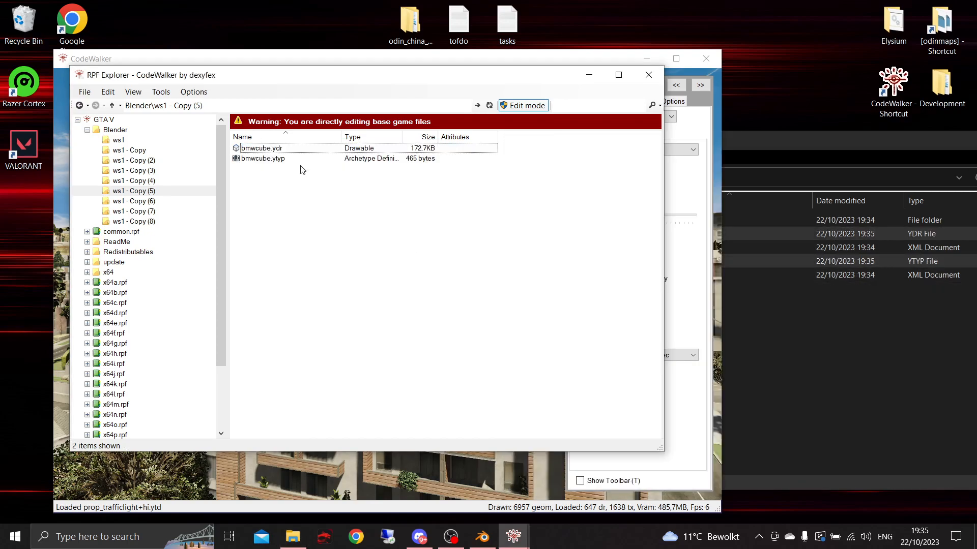
left_click(268, 148)
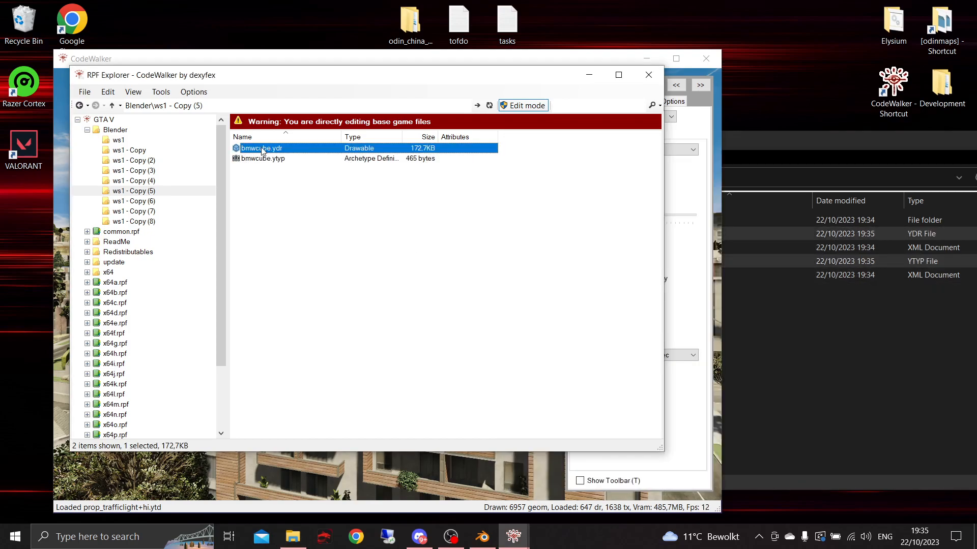
double_click(271, 152)
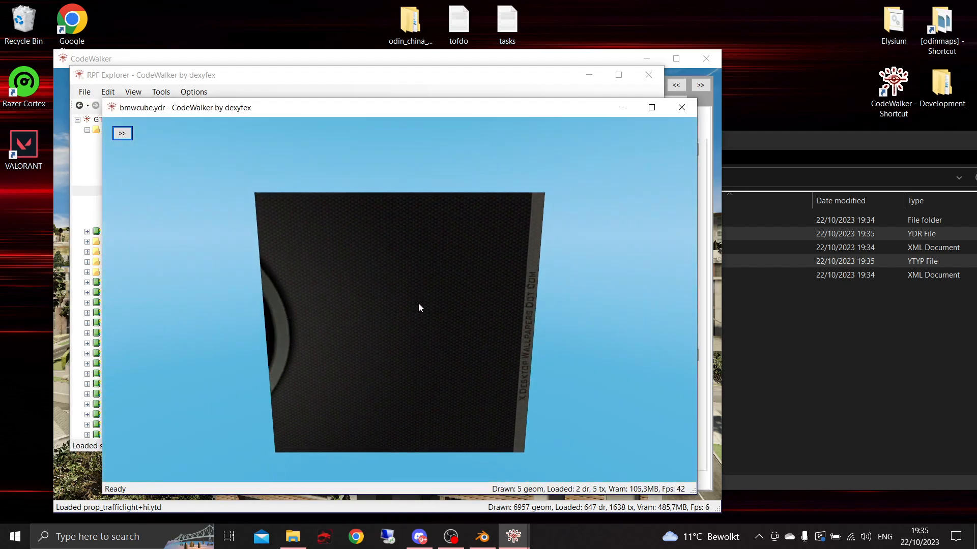
left_click_drag(418, 308, 468, 275)
left_click(682, 108)
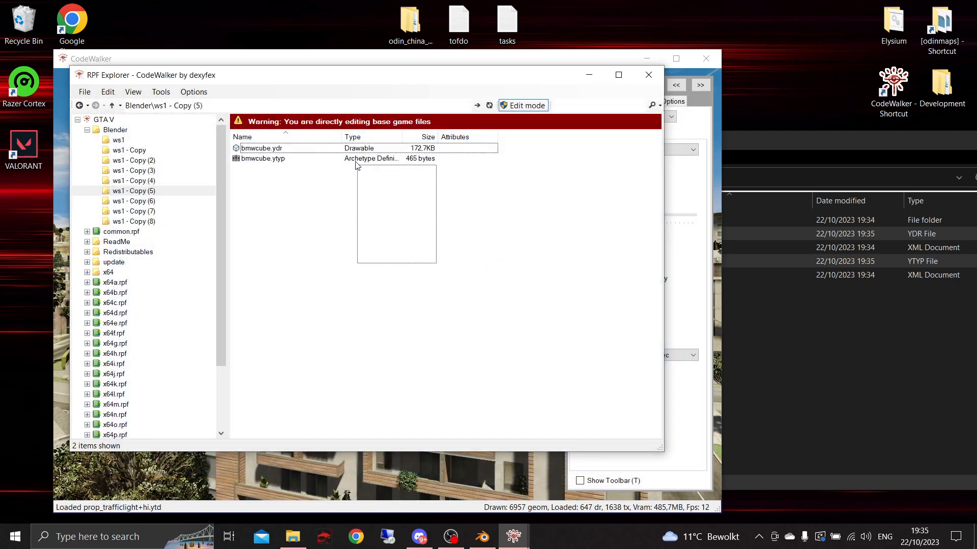
left_click_drag(359, 168, 538, 146)
left_click(571, 189)
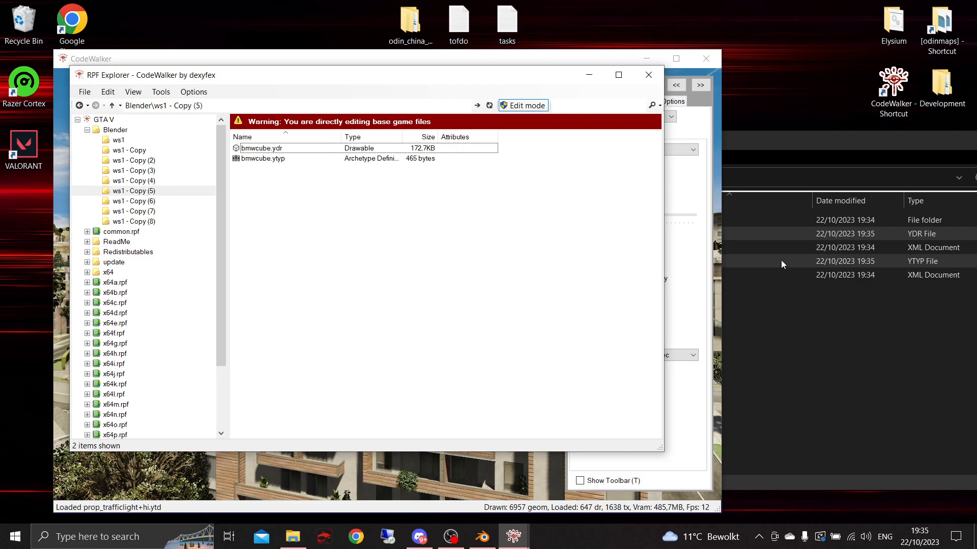
- Switch to File Explorer and transfer the converted YDR and YTYP files from export into the parent tutorial folder
left_click(834, 352)
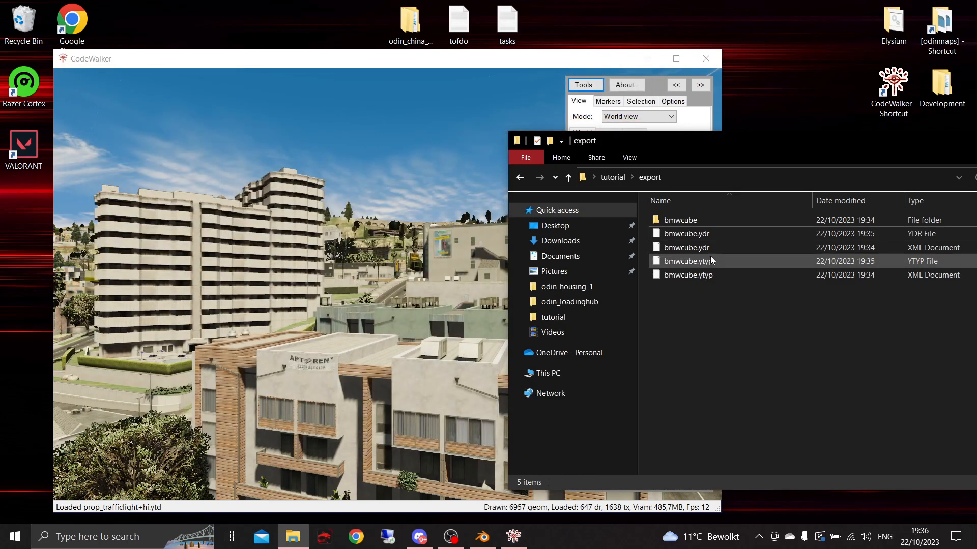
left_click(713, 261)
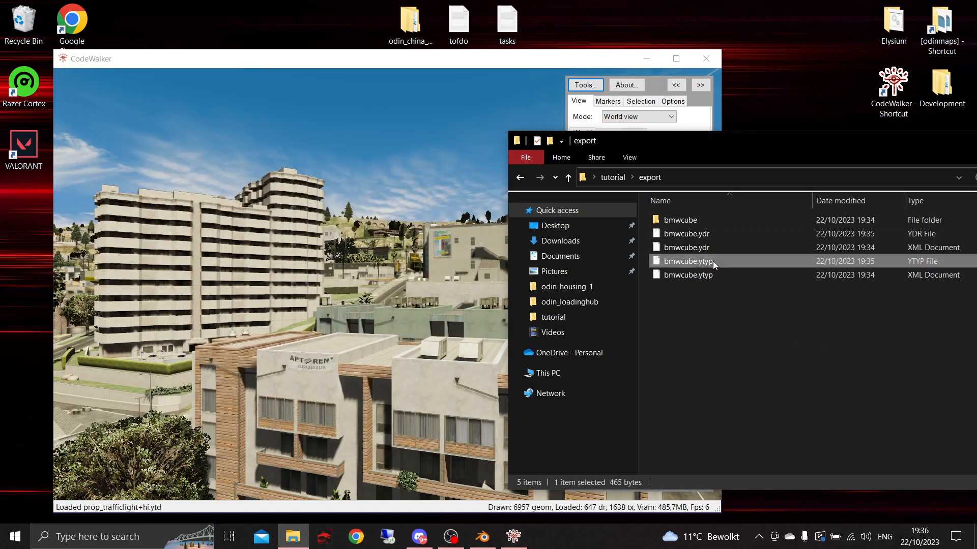
left_click(895, 235, "ctrl")
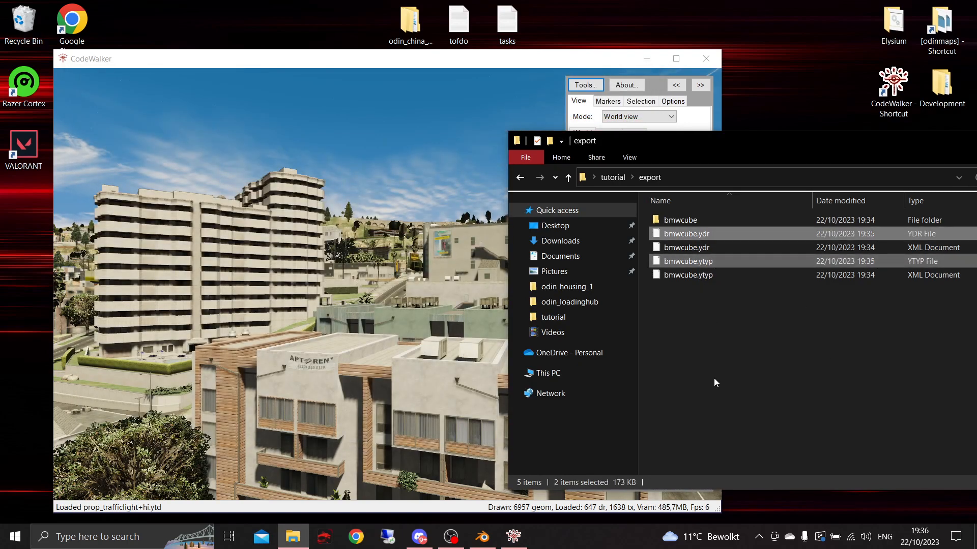
left_click(613, 177)
right_click(712, 314)
left_click(675, 286)
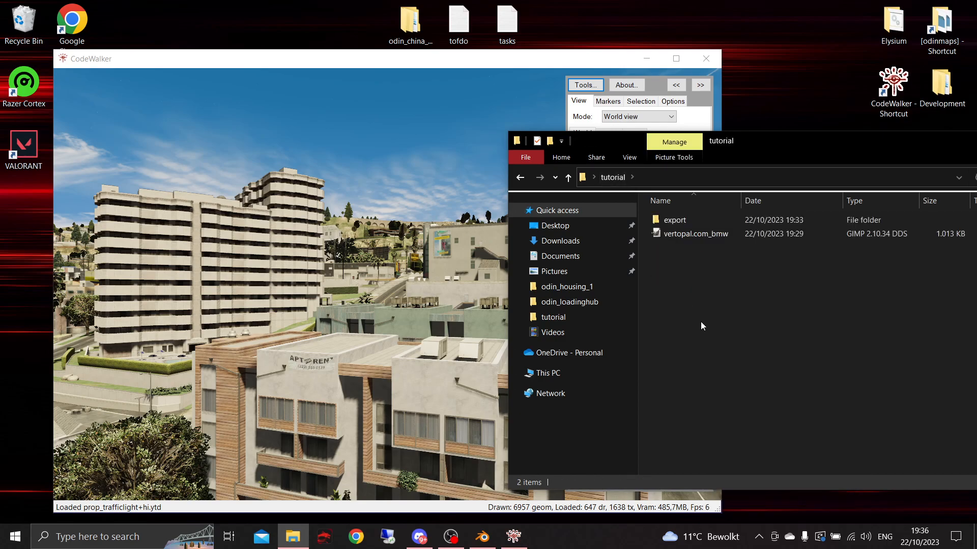
left_click_drag(721, 324, 699, 250)
- Check the export folder, then move the vertopal.com_bmw DDS texture from the tutorial folder into it
left_click(666, 225)
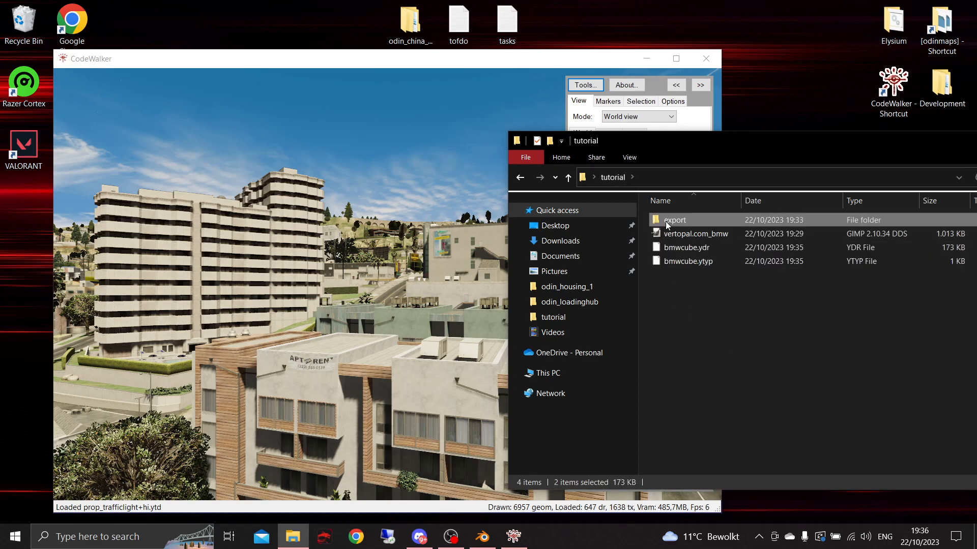
double_click(687, 220)
key("alt+Left")
left_click(697, 262)
left_click_drag(664, 265, 673, 221)
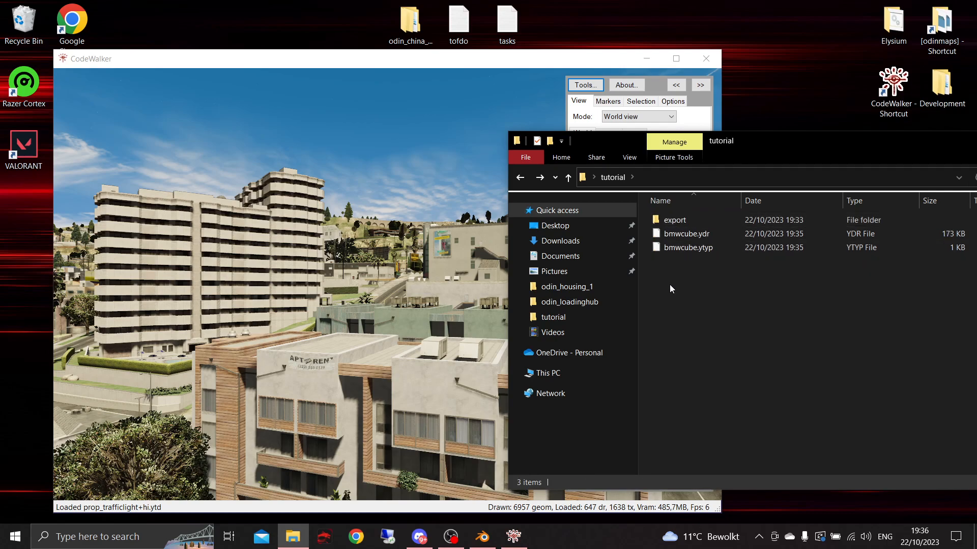
left_click_drag(690, 262, 696, 235)
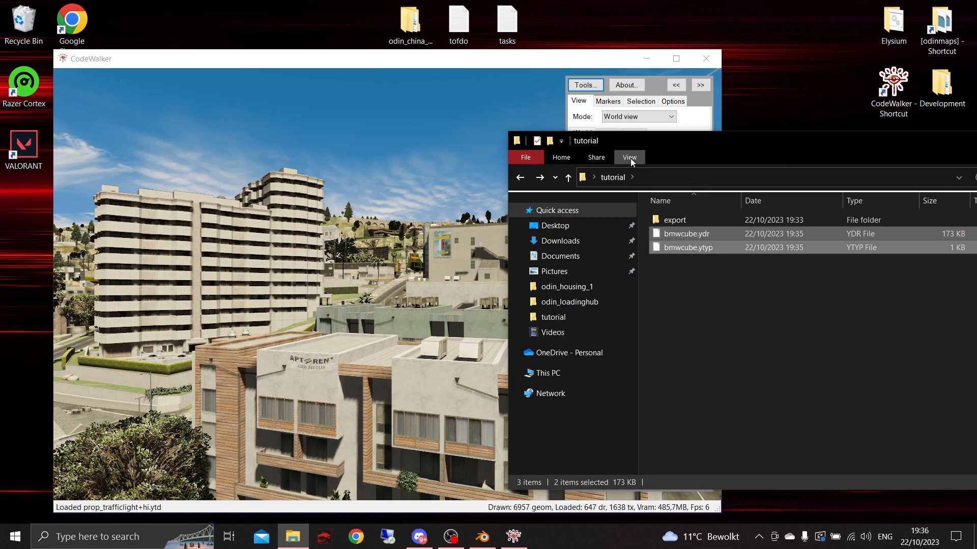
- Minimize File Explorer, maximize the CodeWalker world view and show its toolbar
left_click(953, 148)
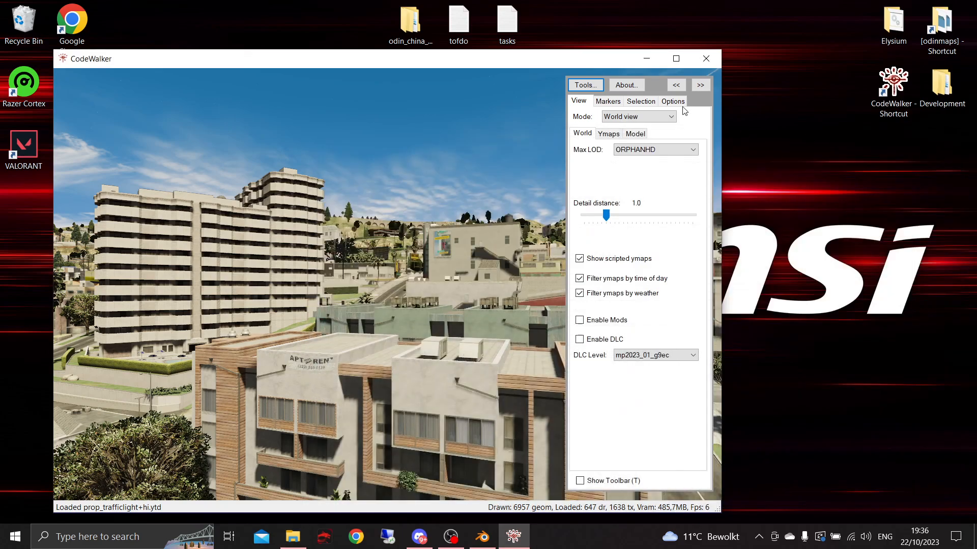
left_click(673, 60)
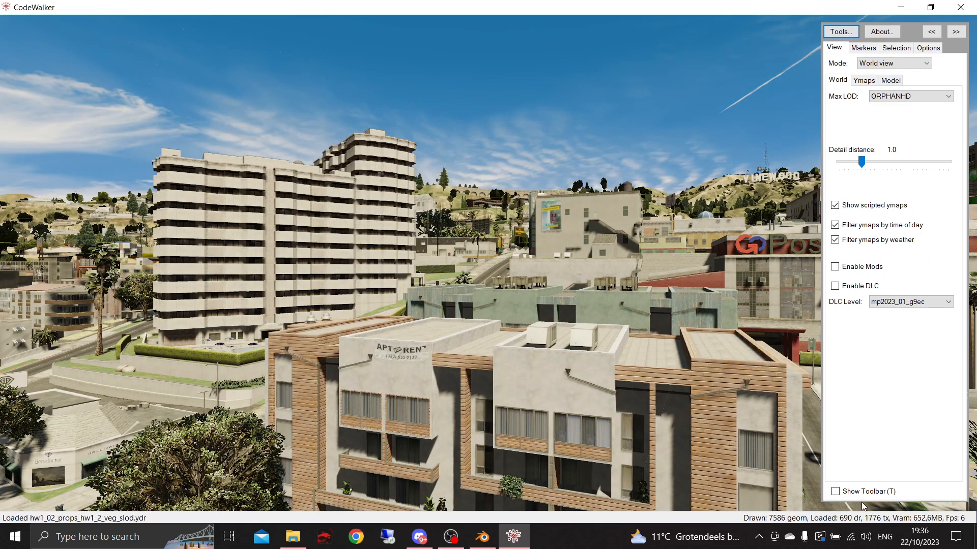
left_click(835, 492)
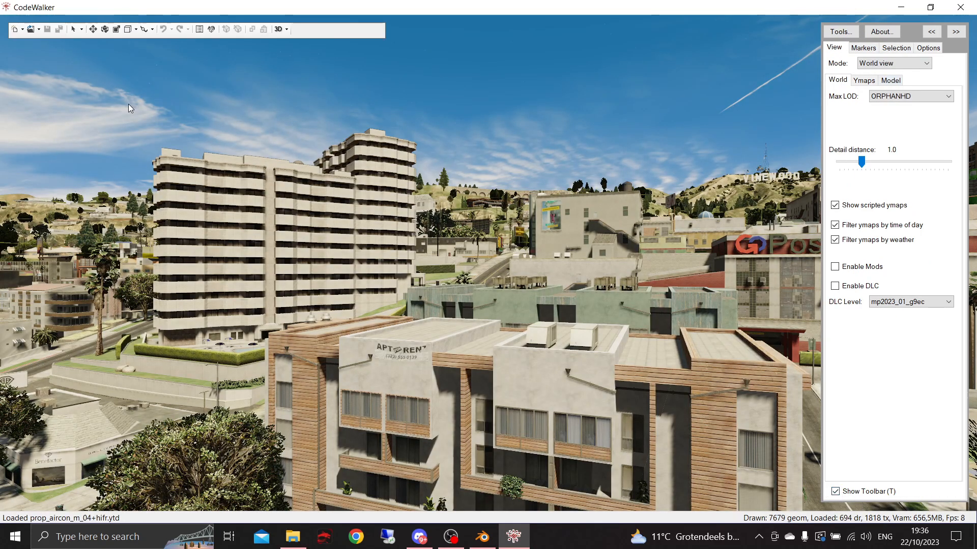
- Create a new CodeWalker project with a new ymap file and name the ymap odinbmw
left_click(15, 30)
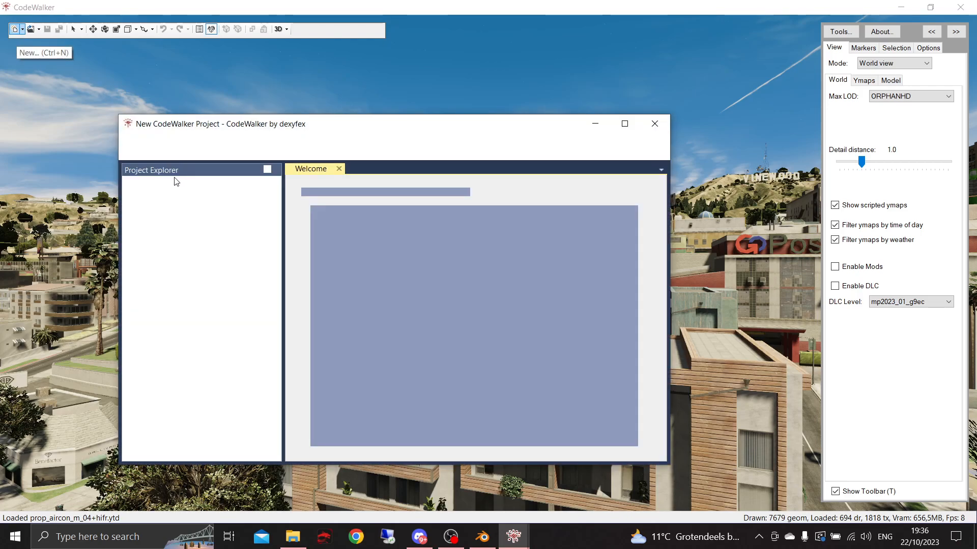
left_click(129, 153)
double_click(168, 200)
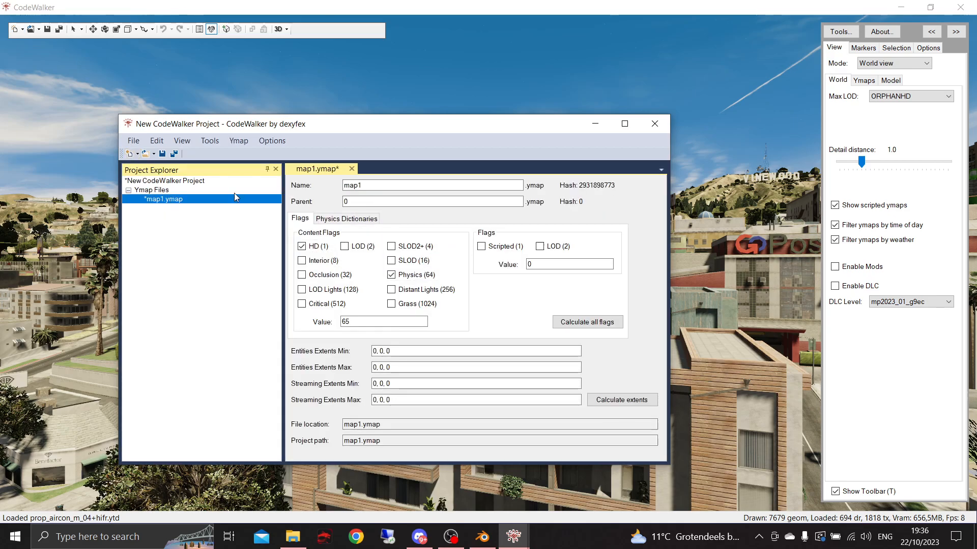
left_click(373, 186)
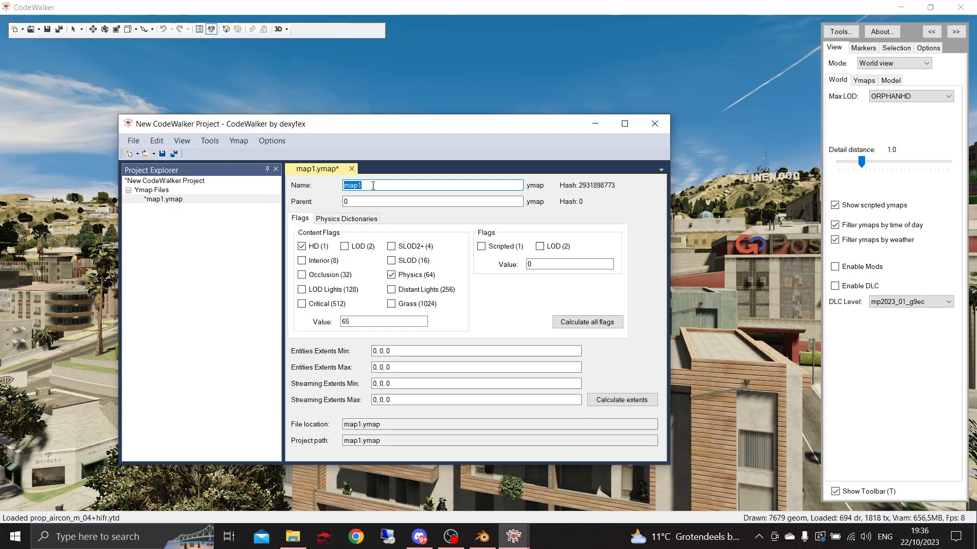
type("odin")
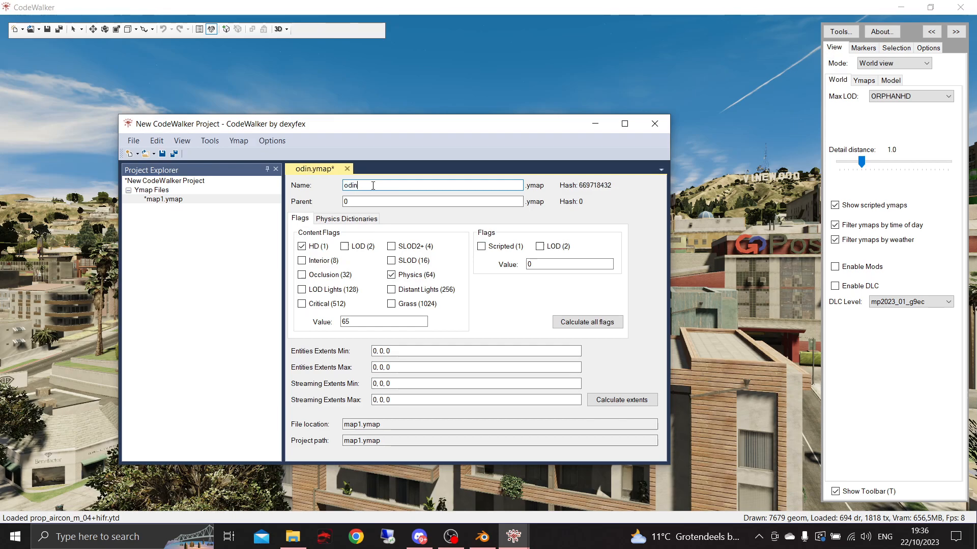
type("bmw")
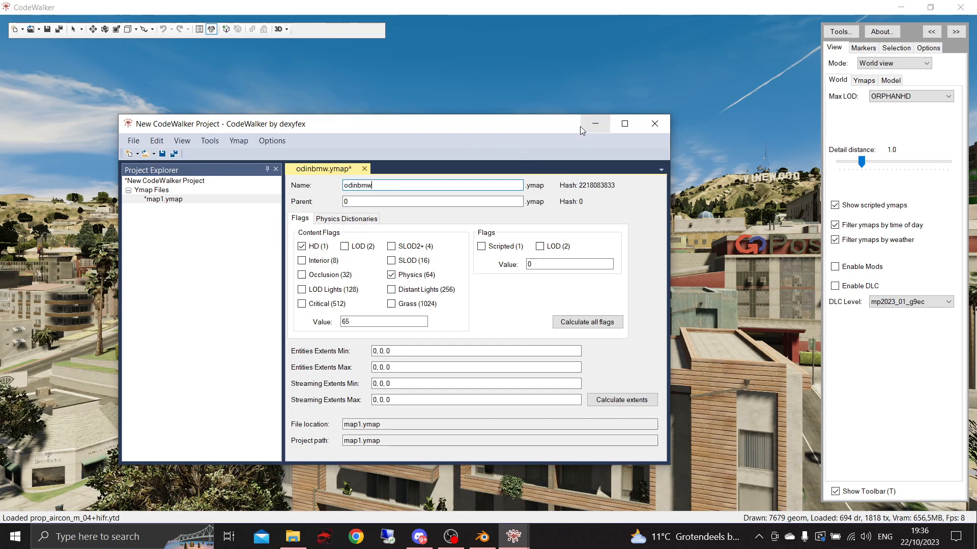
- Open the bmwcube files from the tutorial folder on the Desktop in the project
left_click(145, 155)
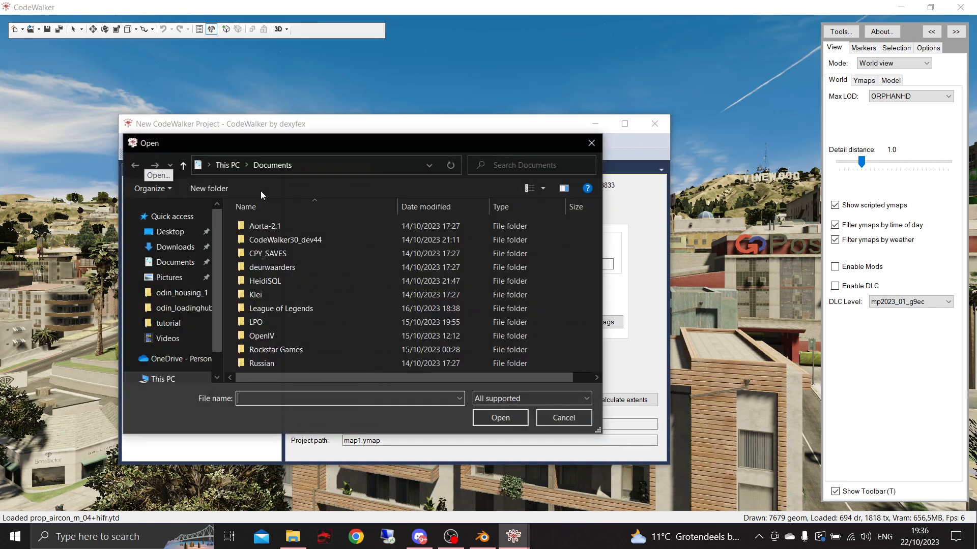
left_click(166, 235)
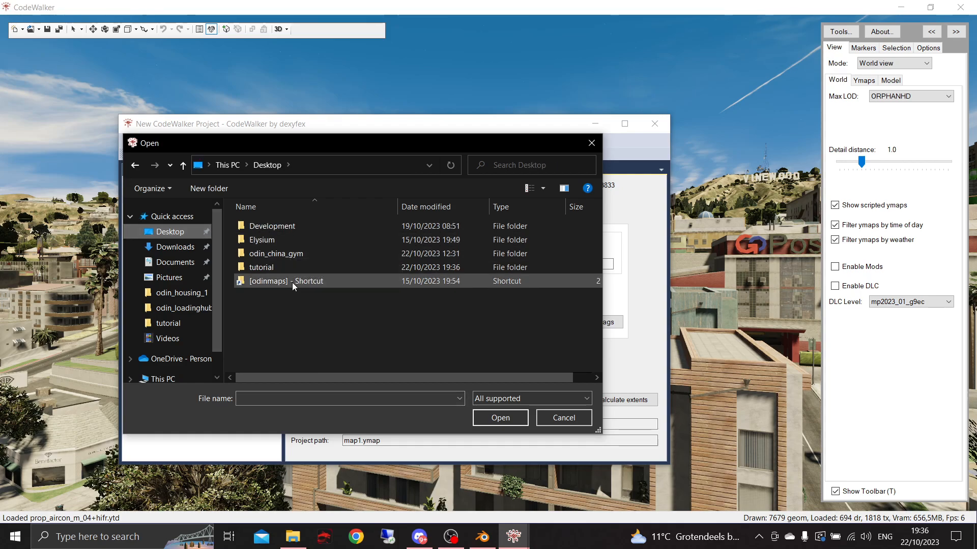
double_click(296, 270)
left_click_drag(483, 278, 333, 233)
left_click(503, 418)
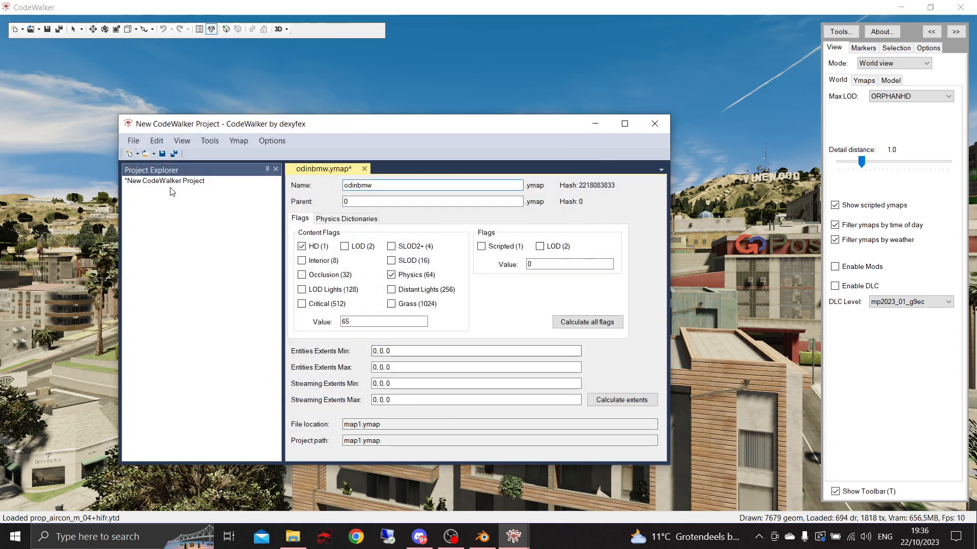
double_click(343, 169)
left_click_drag(147, 37, 469, 305)
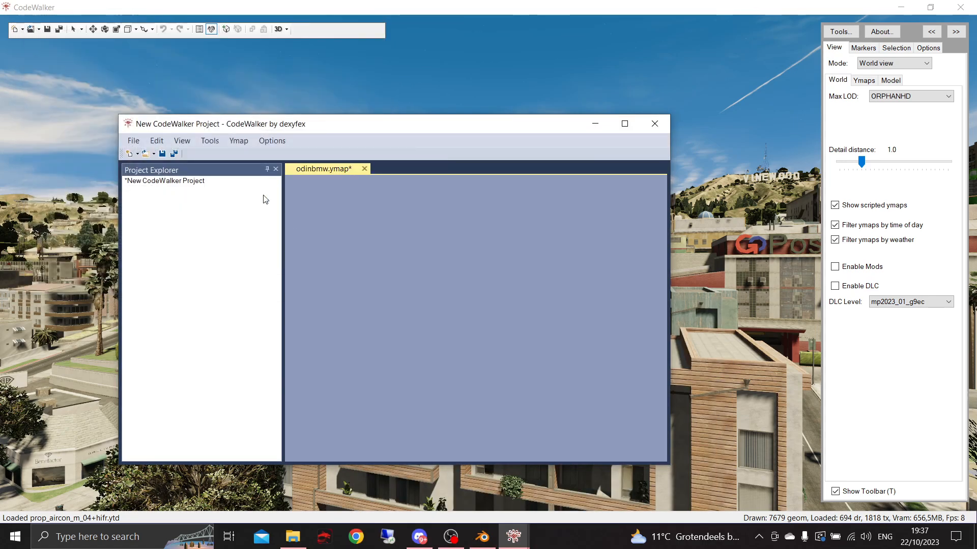
left_click(239, 141)
left_click(239, 141)
left_click(201, 143)
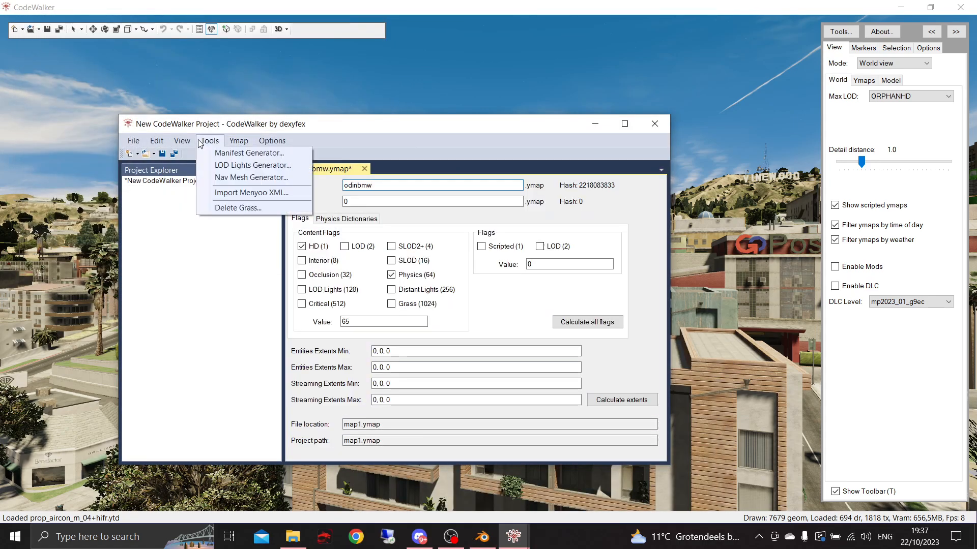
left_click(201, 142)
left_click(238, 142)
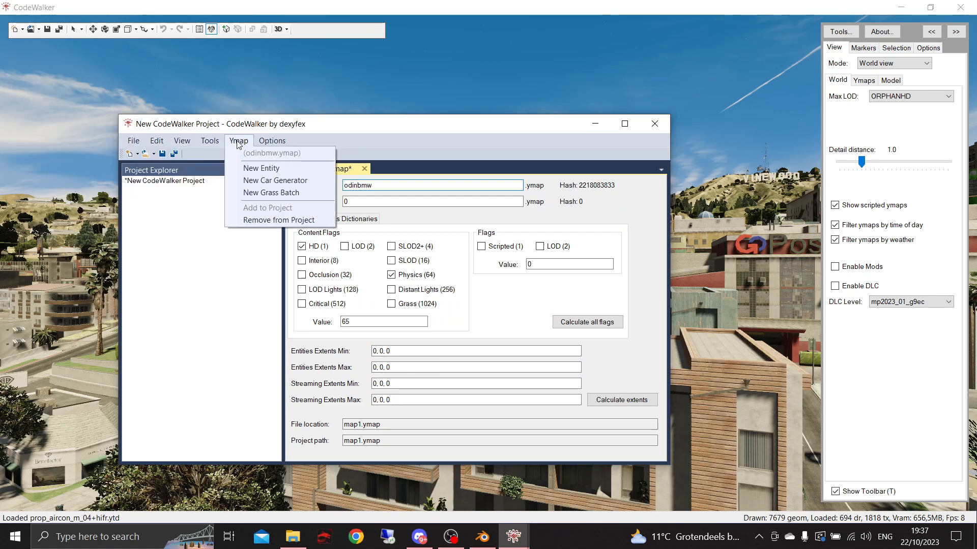
- Add a new entity to the odinbmw ymap, set its archetype to bmwcube, and minimize the project window
left_click(262, 169)
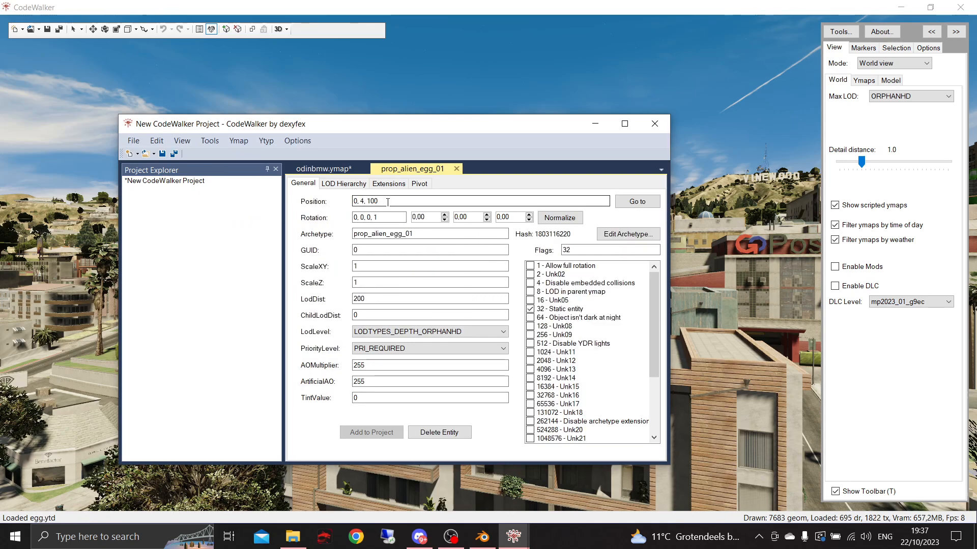
left_click_drag(516, 130, 504, 155)
left_click_drag(462, 365, 492, 139)
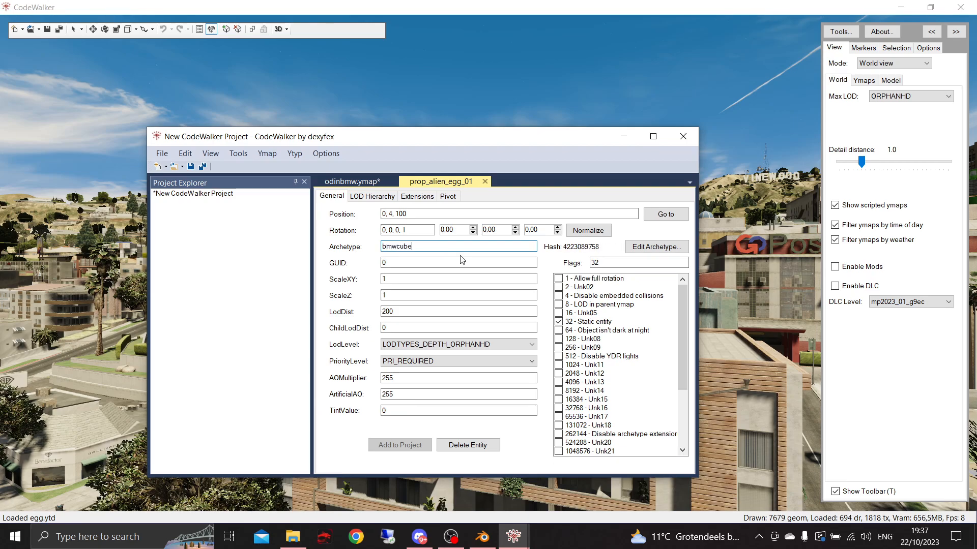
left_click(622, 136)
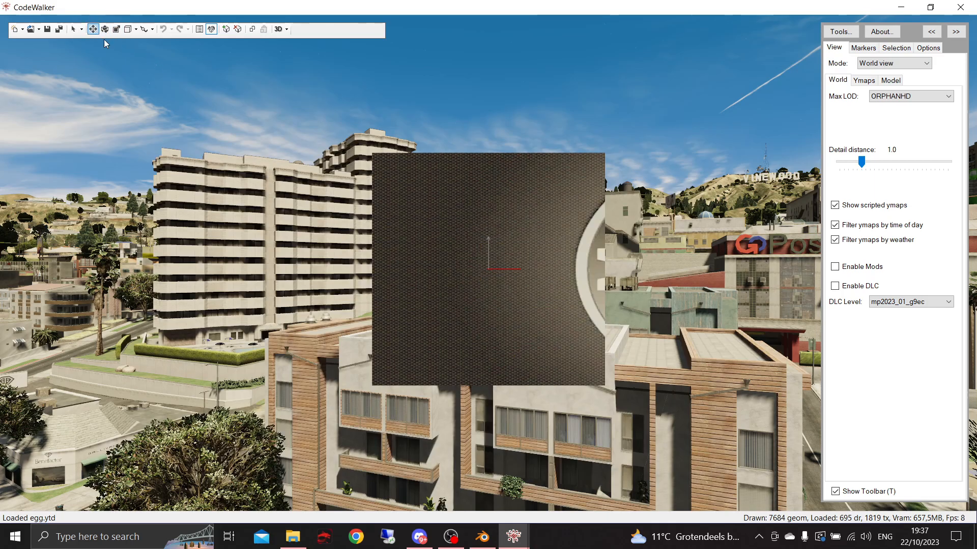
- Move the BMW cube through the world and place it on the ridge of the red-tiled roof
key("d")
left_click_drag(523, 325, 435, 249)
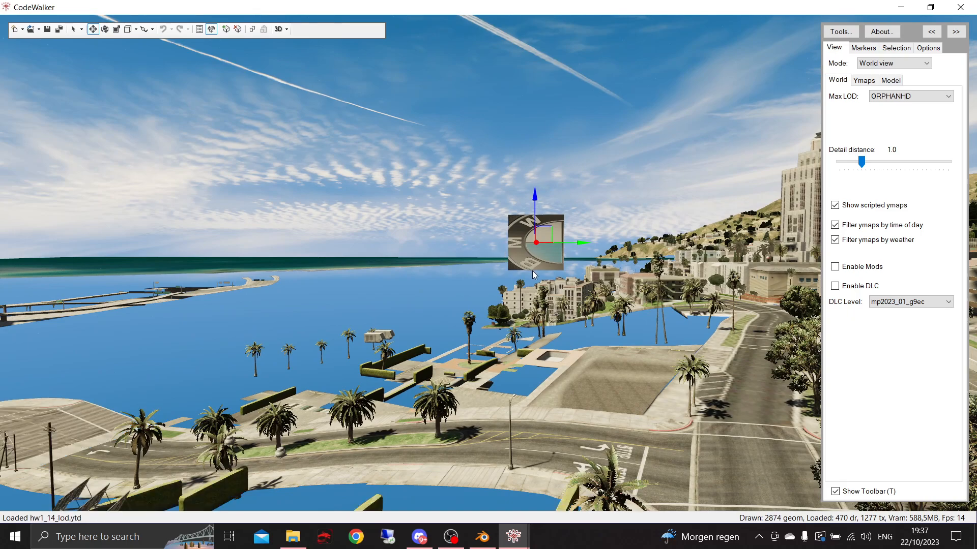
left_click_drag(534, 269, 538, 322)
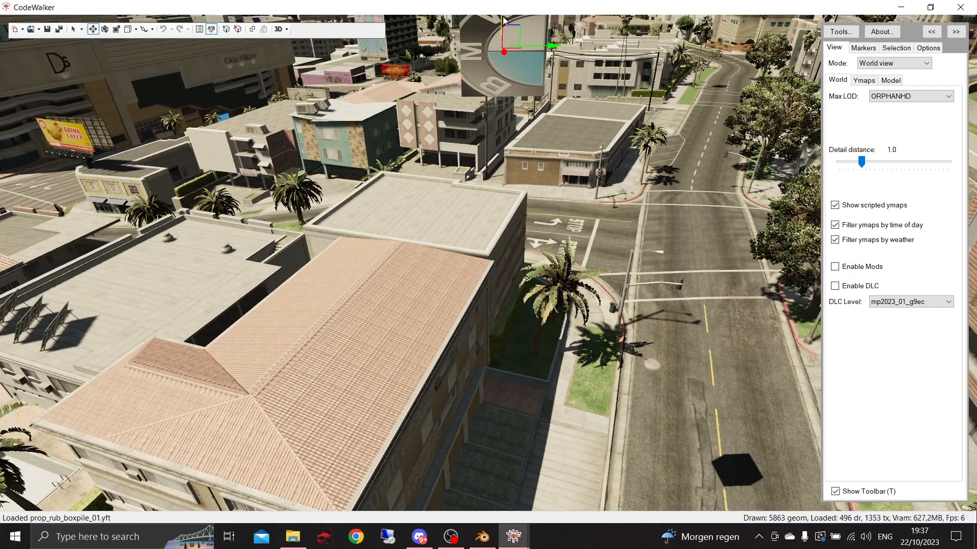
left_click_drag(501, 18, 250, 253)
left_click_drag(269, 327, 368, 178)
left_click_drag(385, 309, 430, 289)
key("w")
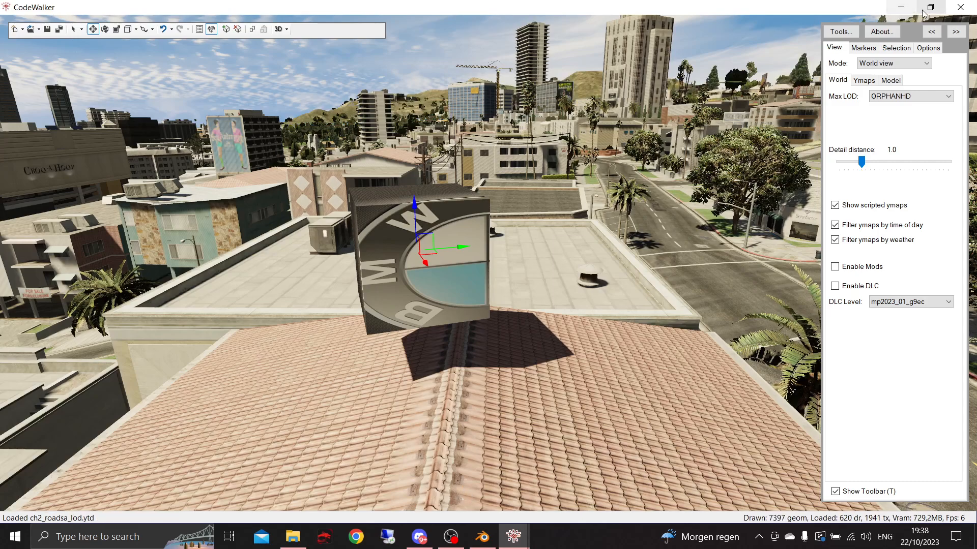
- Minimize CodeWalker and create a new folder named bmwbox on the Desktop
left_click(903, 9)
right_click(570, 280)
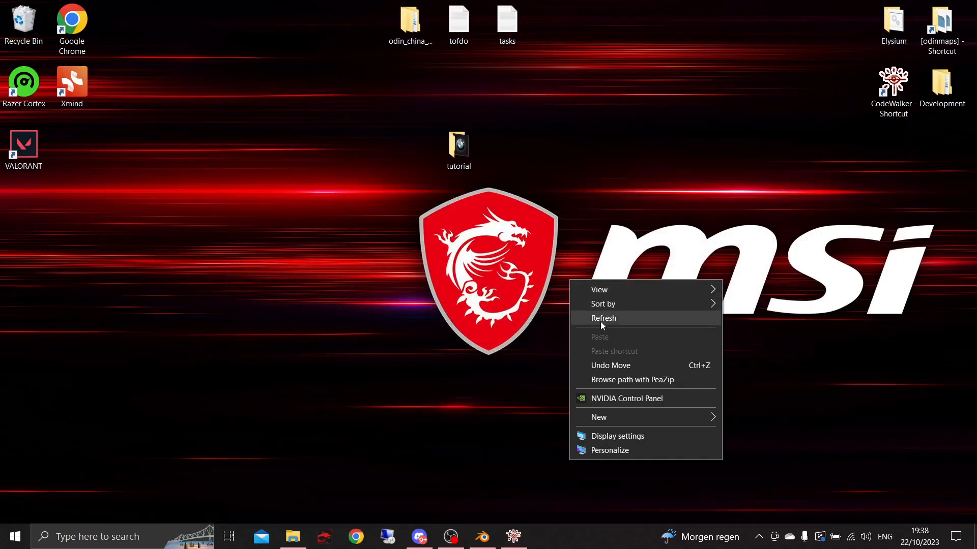
mouse_move(614, 416)
left_click(753, 240)
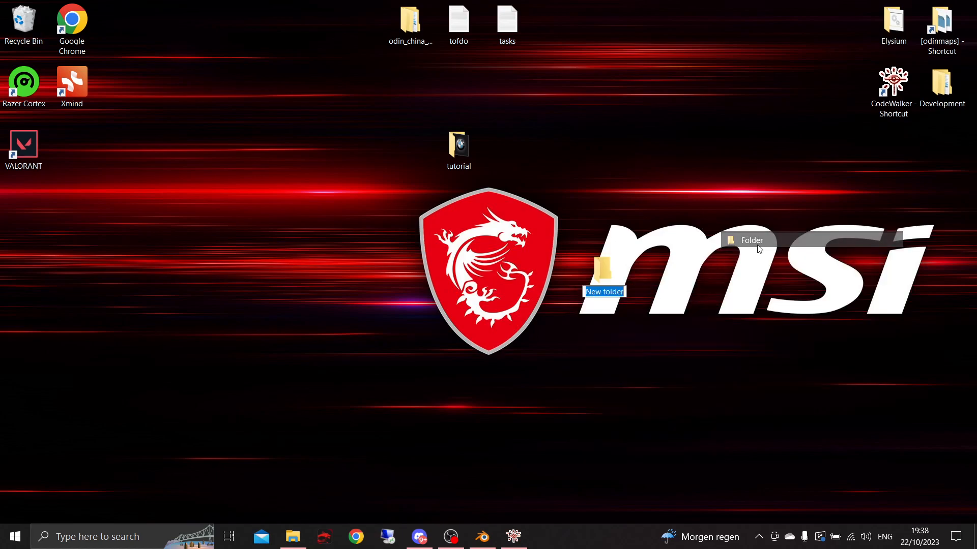
type("bm")
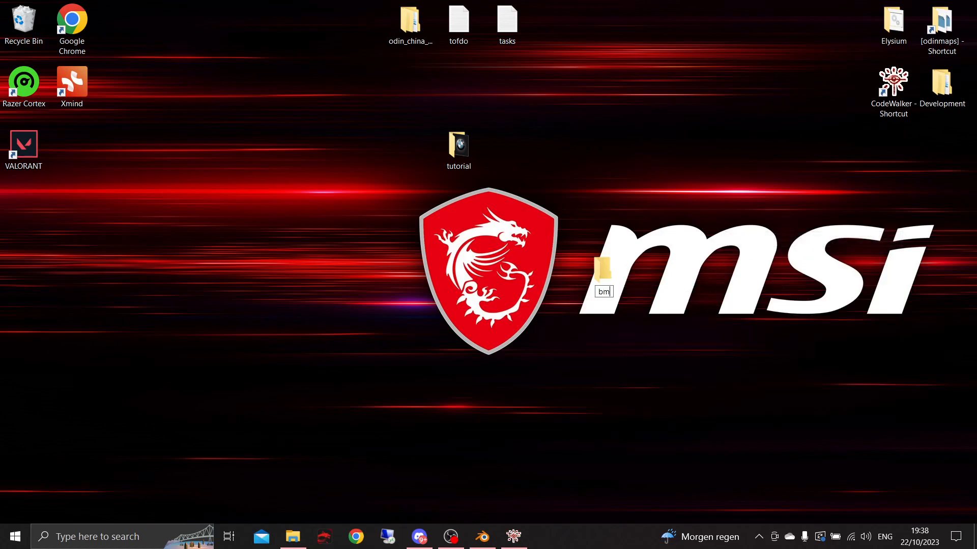
type("wbox")
key("Return")
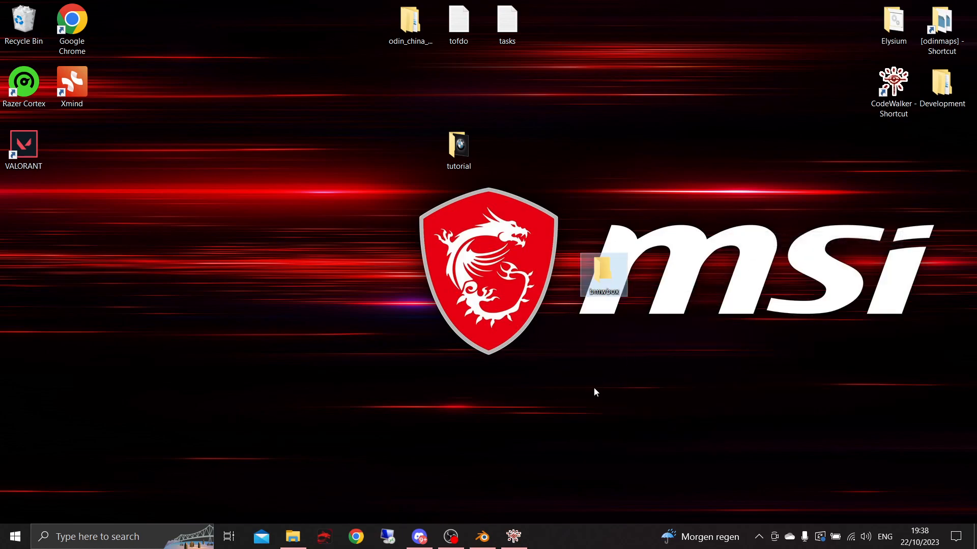
- Create a folder named stream inside the bmwbox folder and open it
double_click(593, 272)
right_click(372, 208)
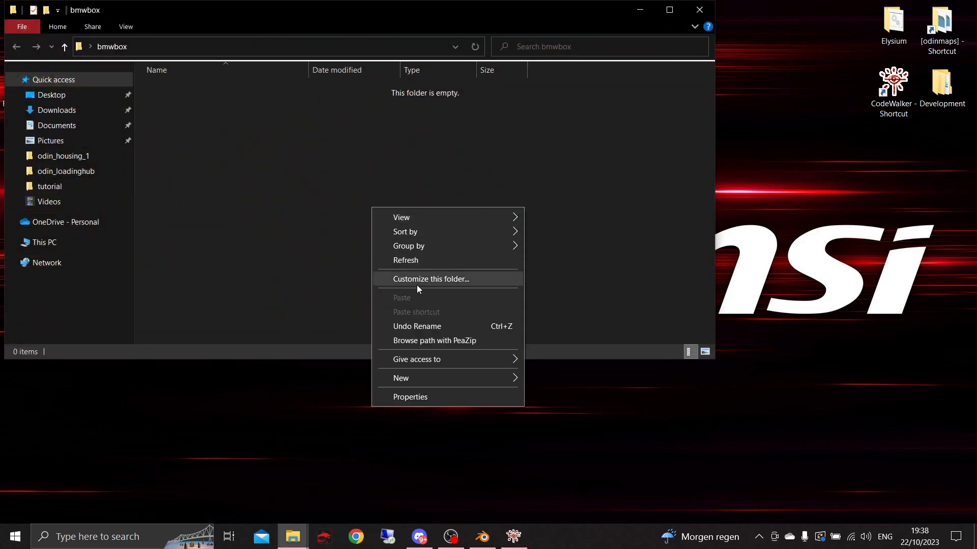
mouse_move(419, 378)
left_click(552, 200)
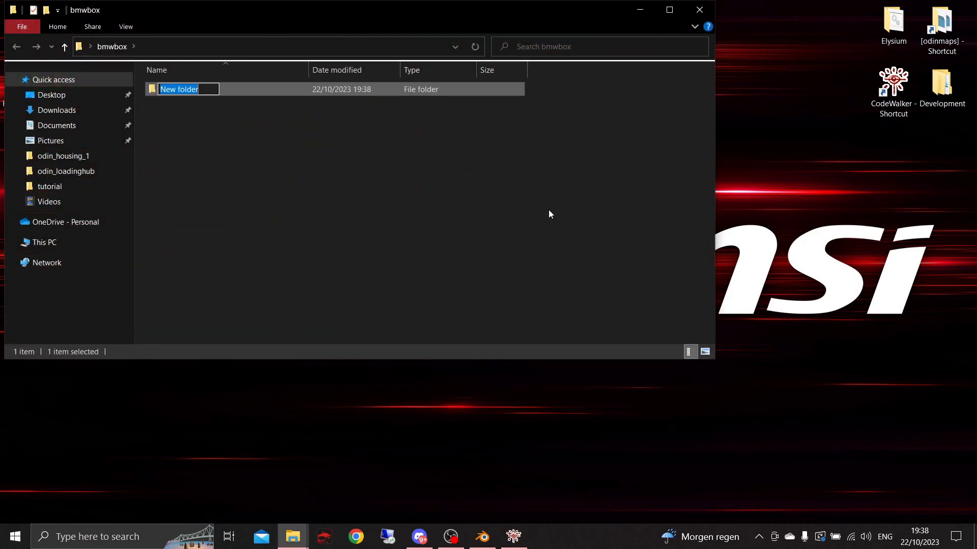
type("stream")
key("Return")
left_click(257, 98)
left_click(261, 89)
double_click(260, 89)
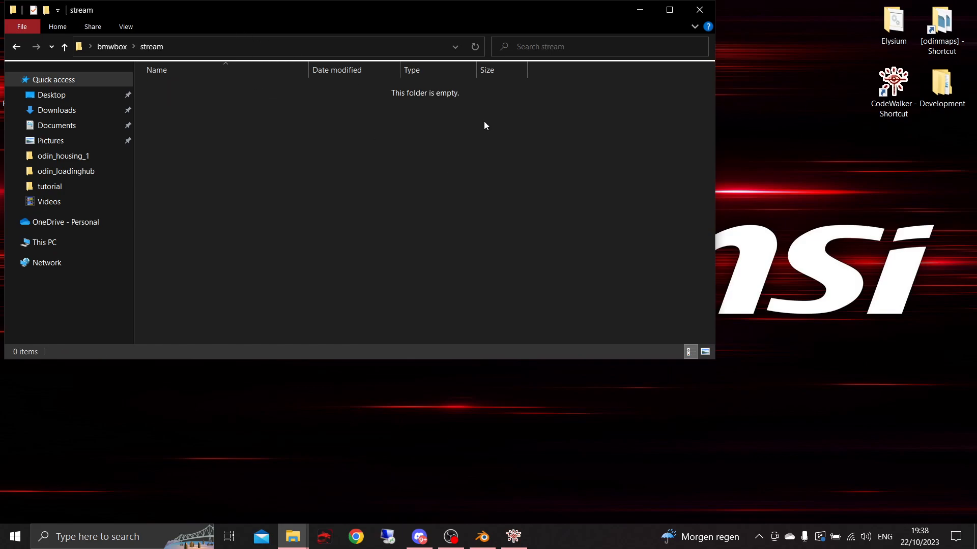
- Copy bmwcube.ydr and bmwcube.ytyp from the tutorial folder into the stream folder of bmwbox
left_click(640, 10)
double_click(464, 136)
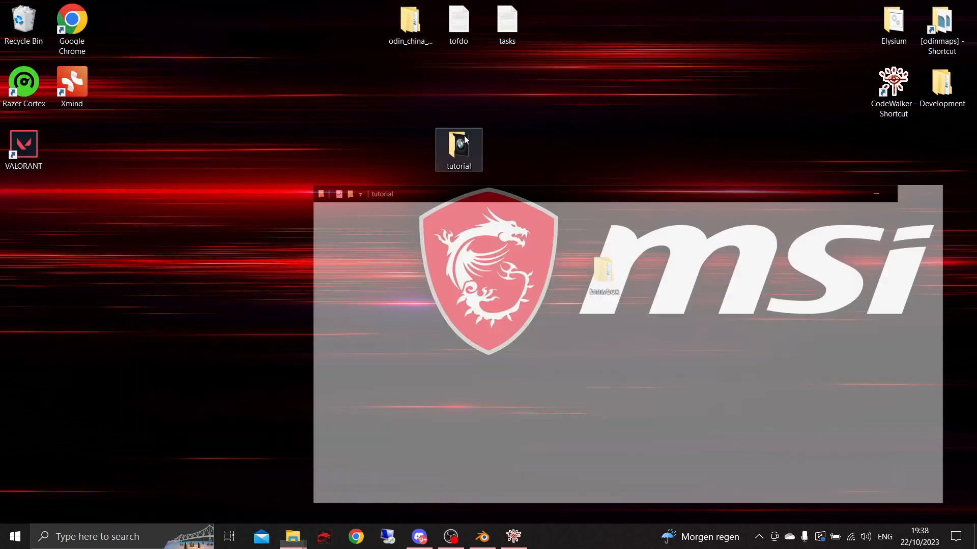
left_click_drag(540, 275, 528, 248)
right_click(528, 249)
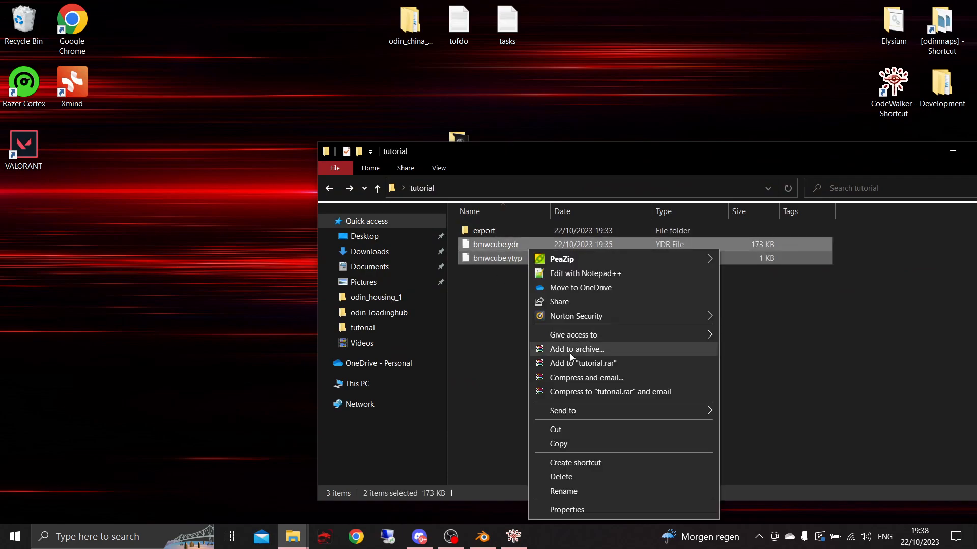
left_click(581, 446)
left_click_drag(763, 158, 534, 173)
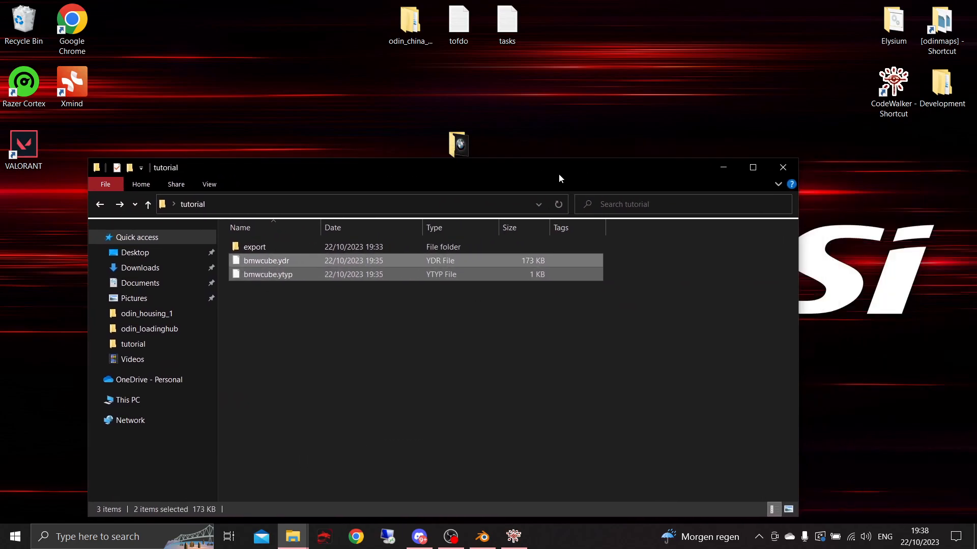
left_click(776, 171)
double_click(606, 276)
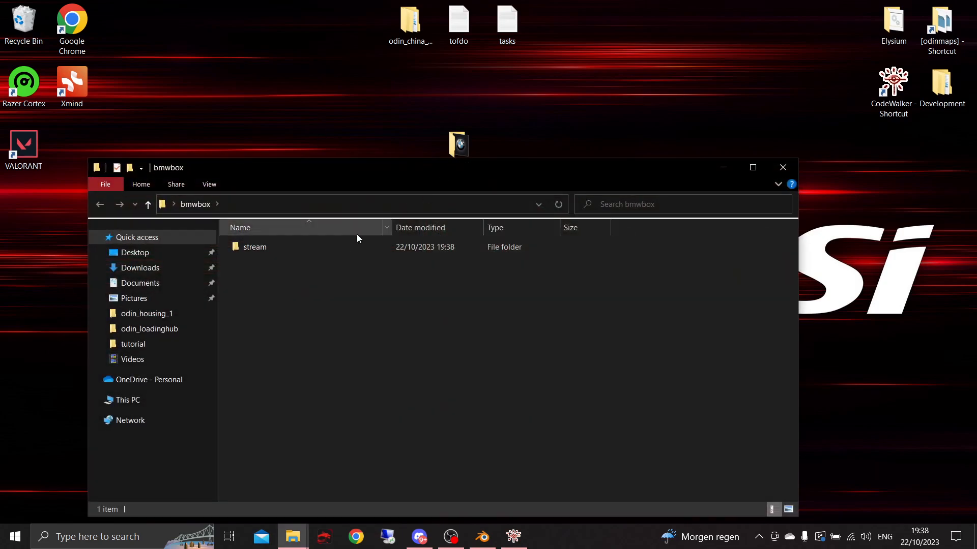
double_click(299, 252)
key("ctrl+v")
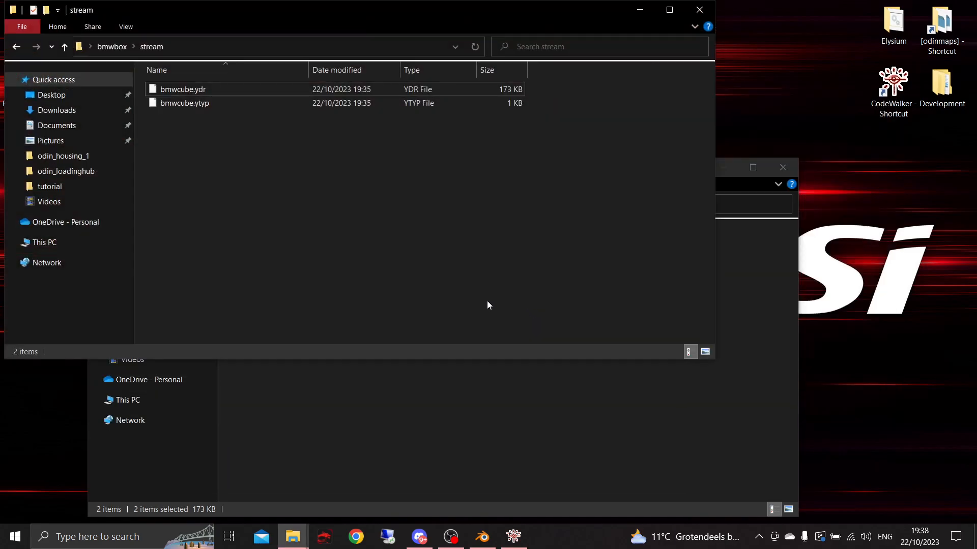
- Switch back to the CodeWalker project, close the bmwcube entity page, and calculate all flags and extents for odinbmw.ymap
key("alt+Tab")
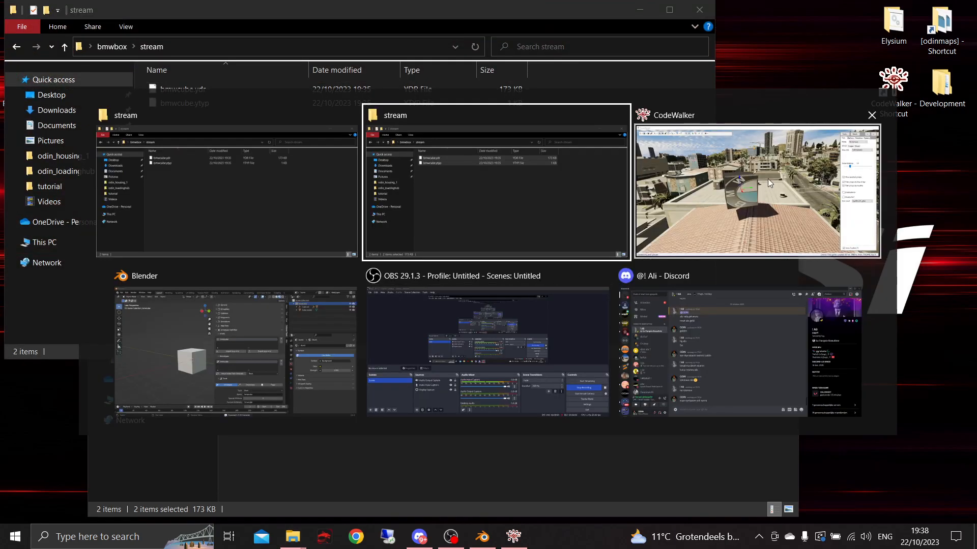
left_click(767, 179)
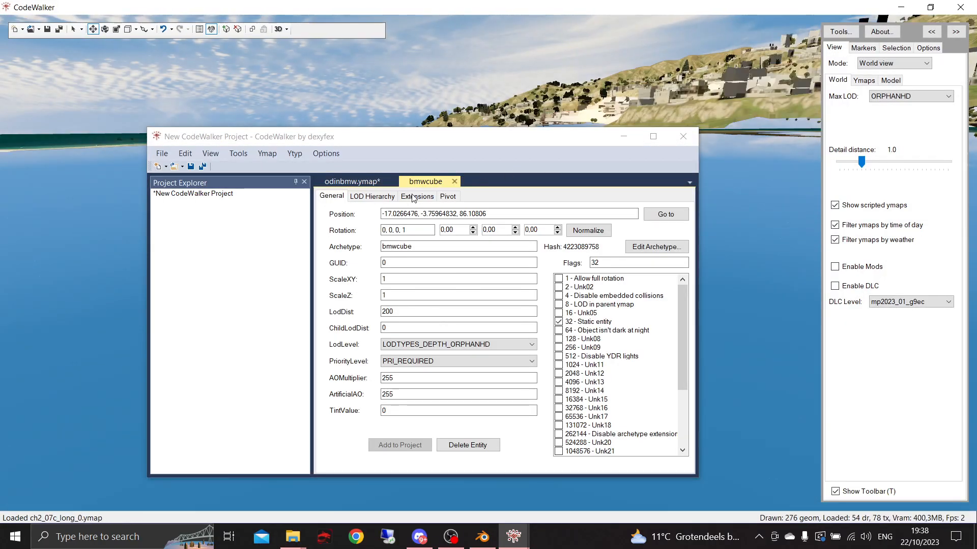
left_click(243, 155)
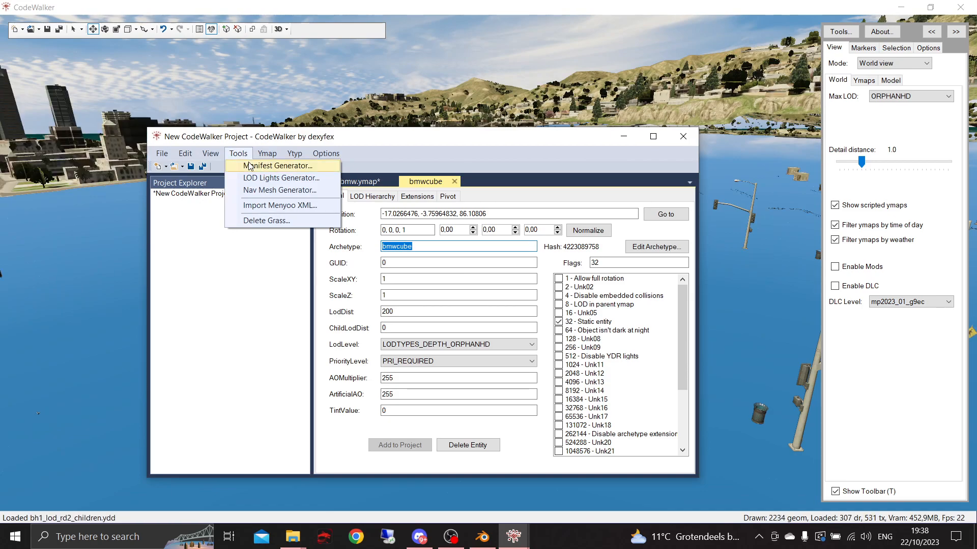
mouse_move(263, 158)
left_click(295, 154)
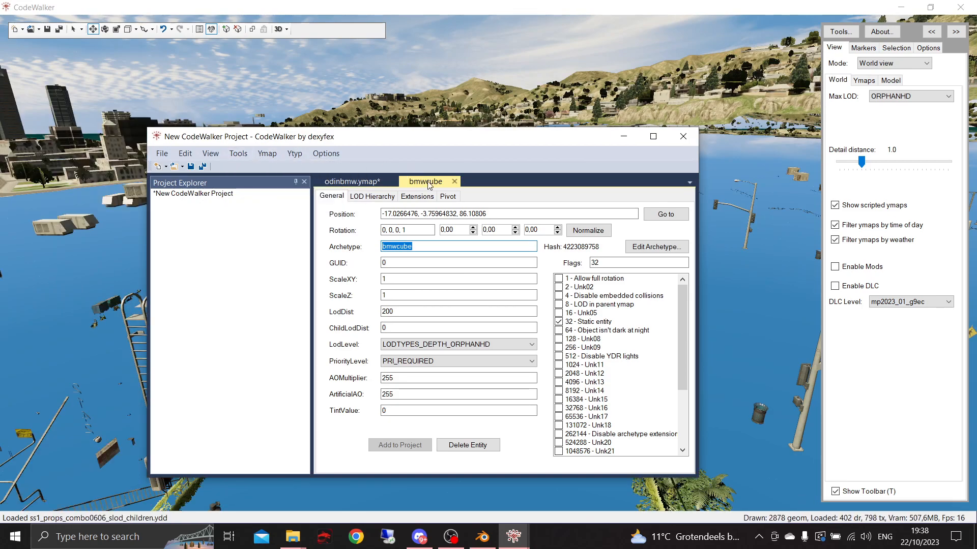
left_click(454, 181)
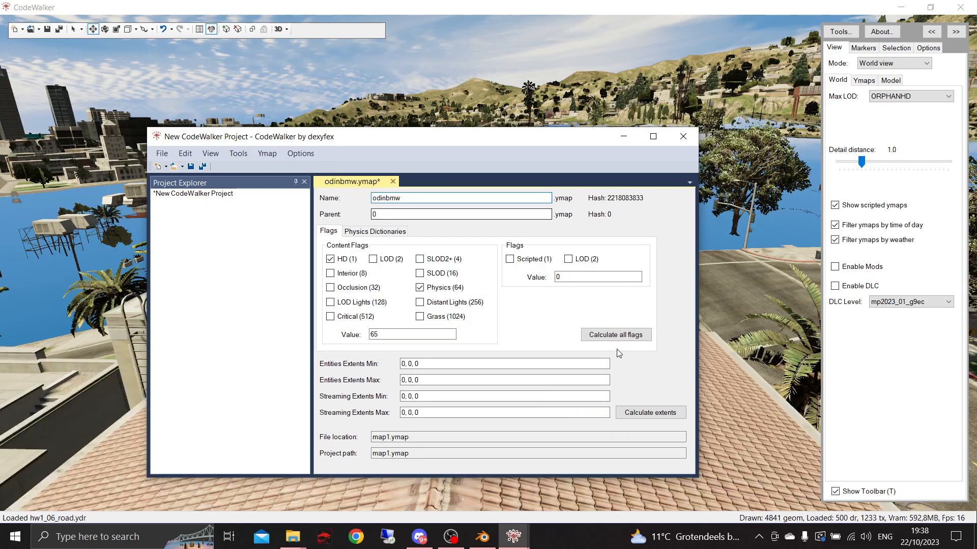
left_click(657, 413)
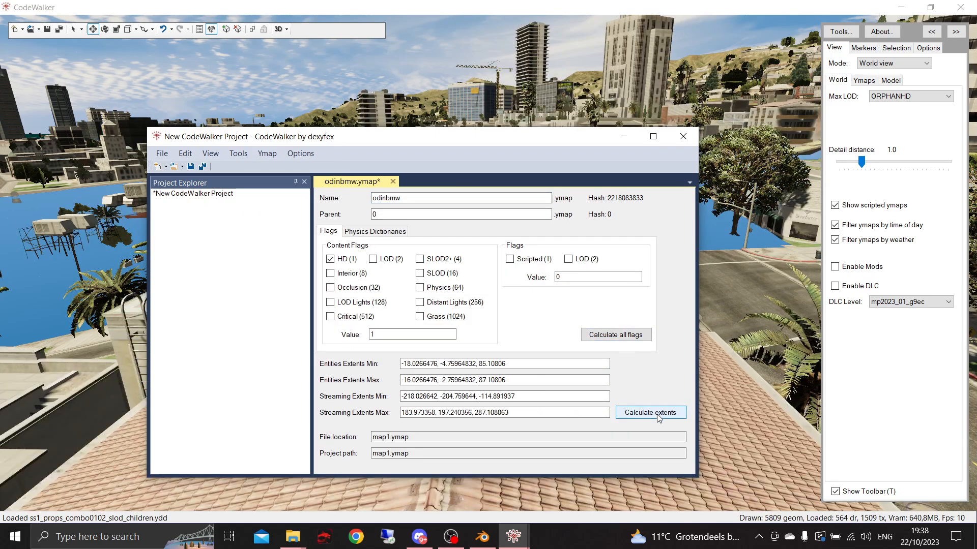
- Save the ymap as odinbmw in the stream folder of bmwbox on the Desktop
left_click(160, 154)
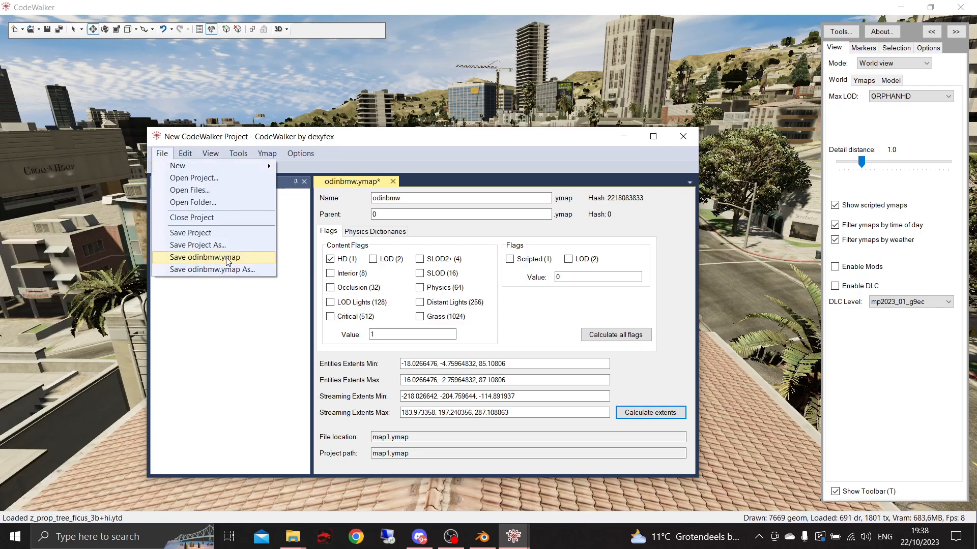
left_click(207, 269)
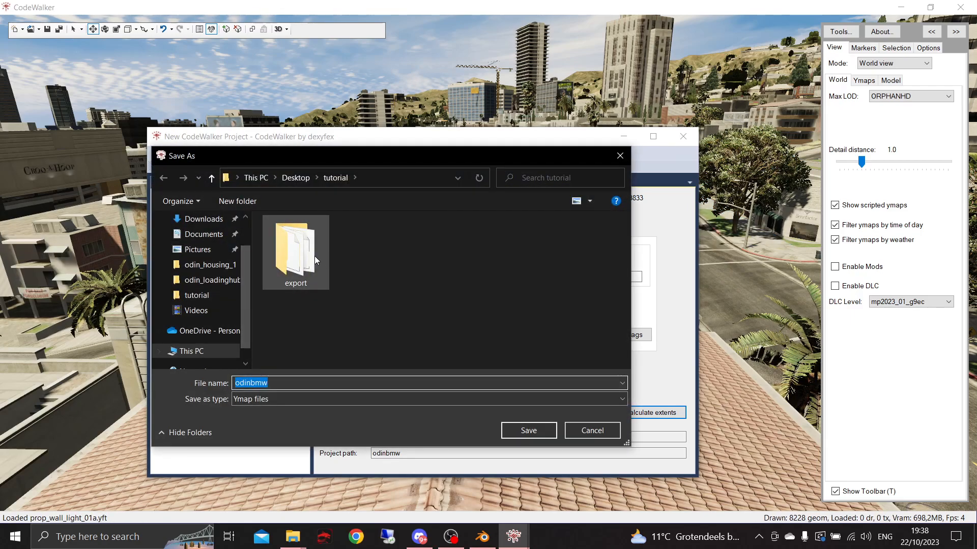
left_click(296, 179)
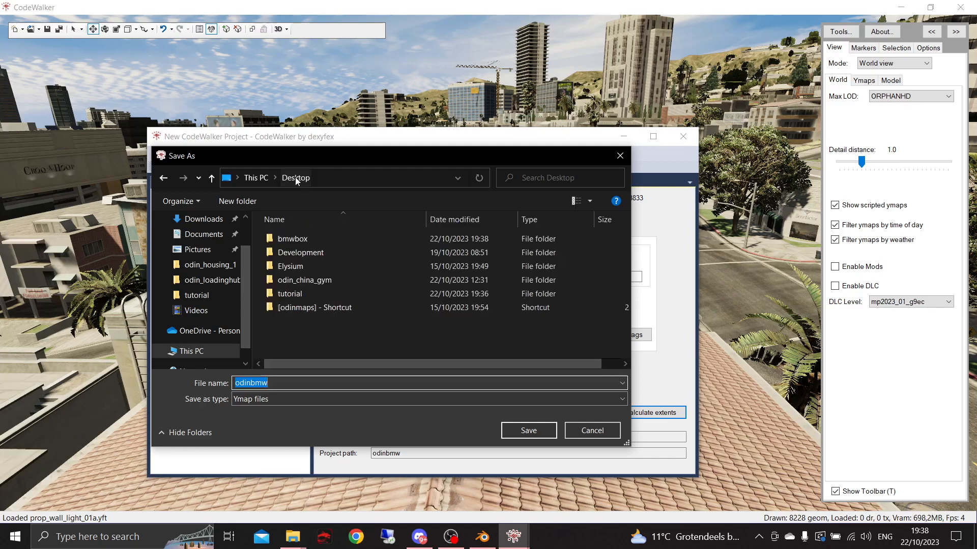
double_click(327, 238)
double_click(324, 241)
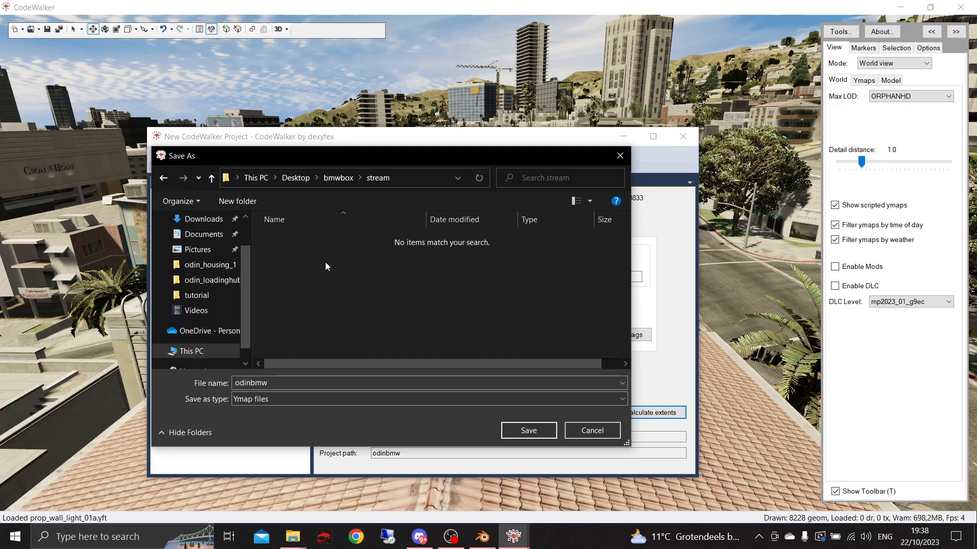
left_click(529, 431)
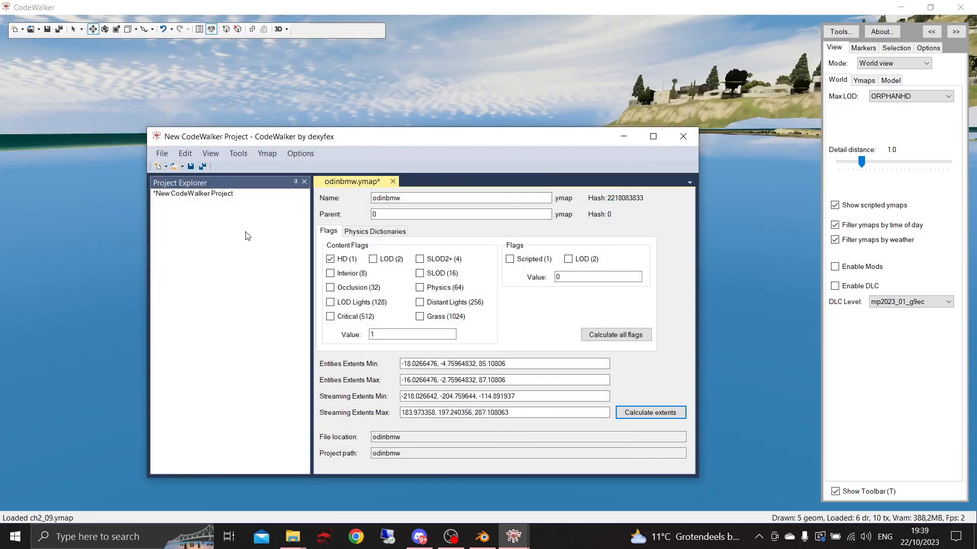
- Generate the project manifest and save it as _manifest in the bmwbox stream folder
left_click(238, 153)
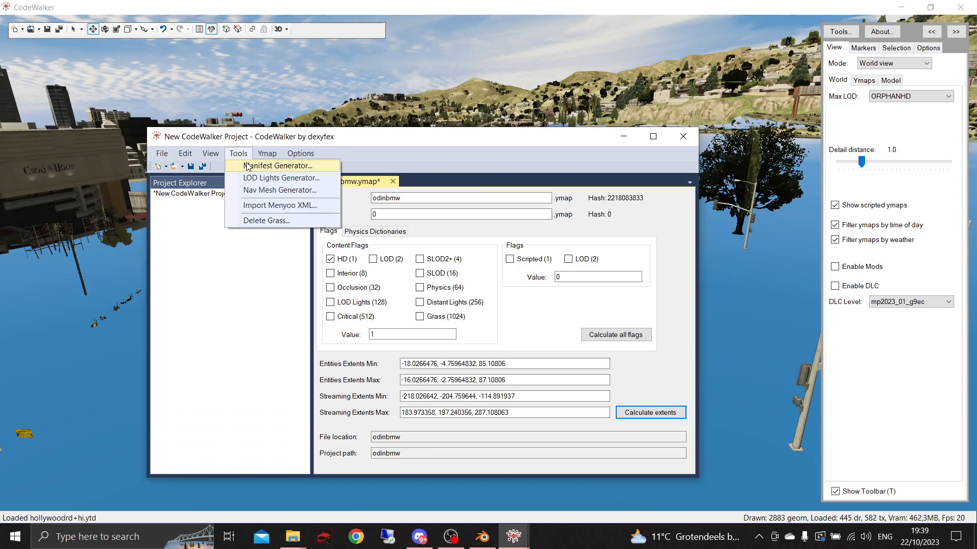
left_click(275, 165)
left_click(348, 197)
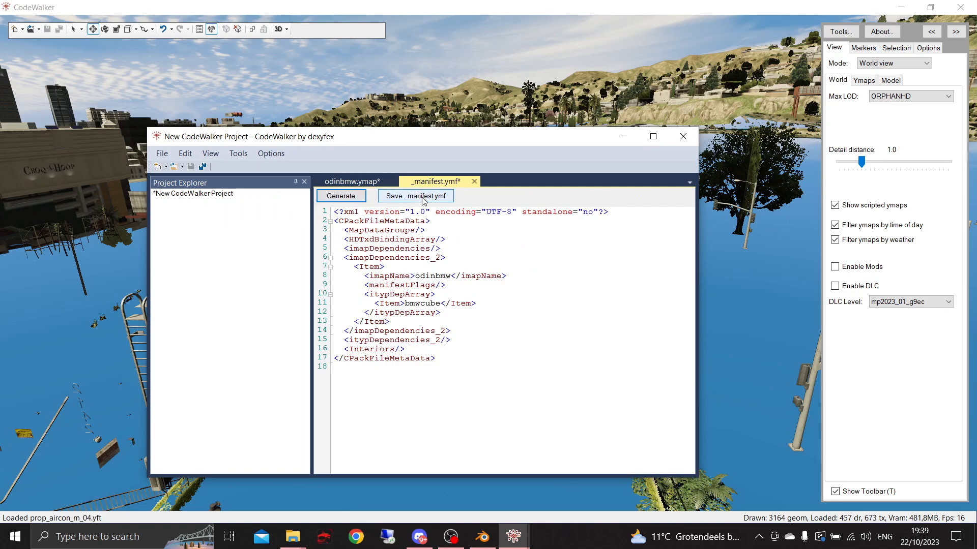
left_click(428, 197)
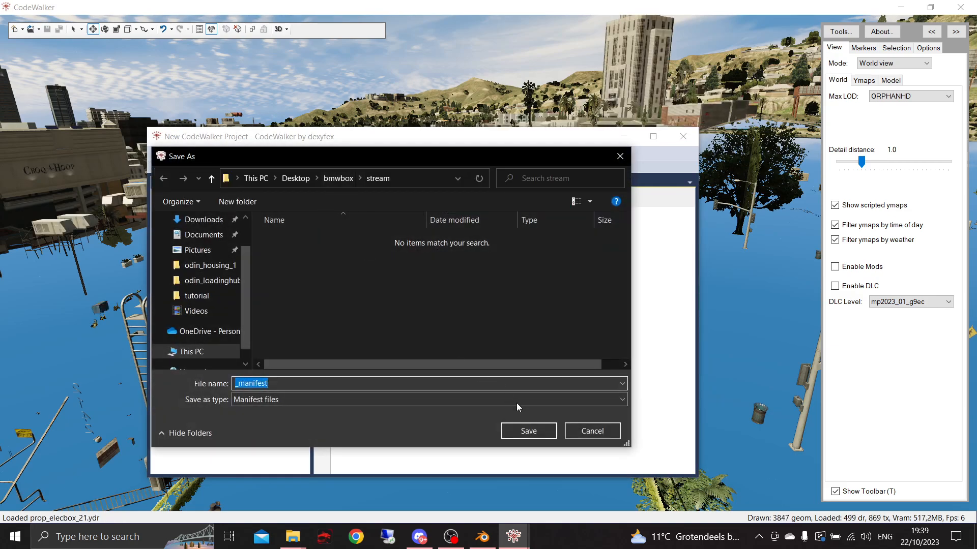
left_click(529, 431)
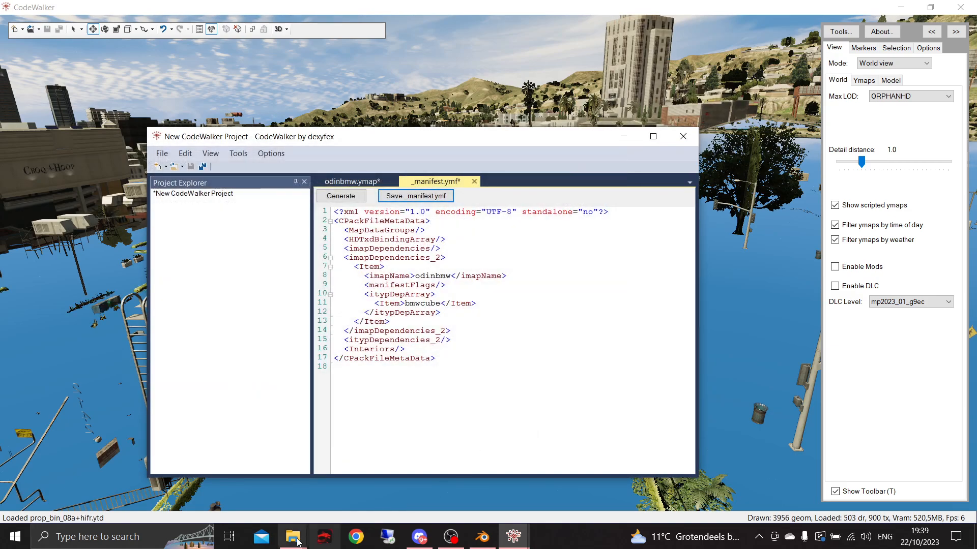
- Switch to the stream folder in File Explorer and check its manifest, ymap, ydr and ytyp files
mouse_move(299, 540)
left_click(342, 508)
left_click(384, 389)
left_click_drag(302, 371, 298, 290)
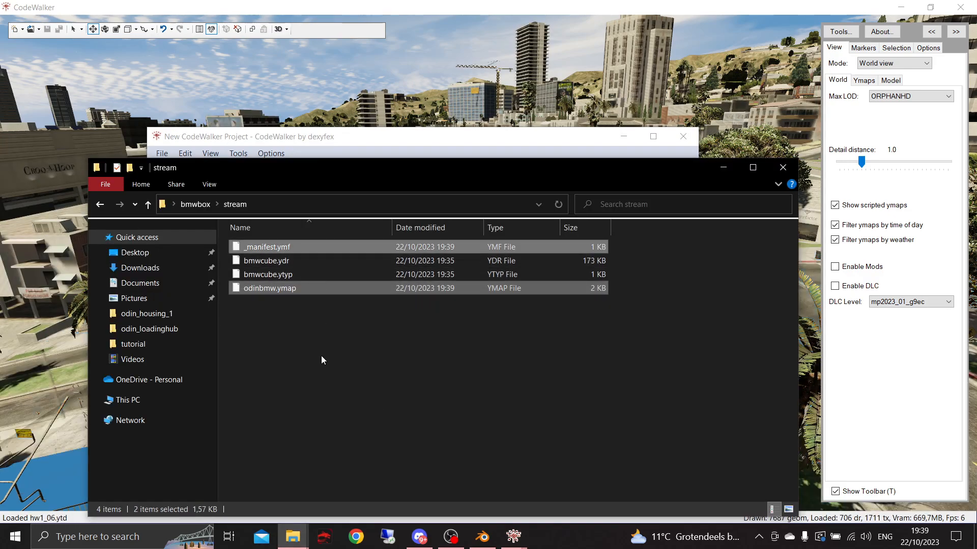
left_click(277, 275)
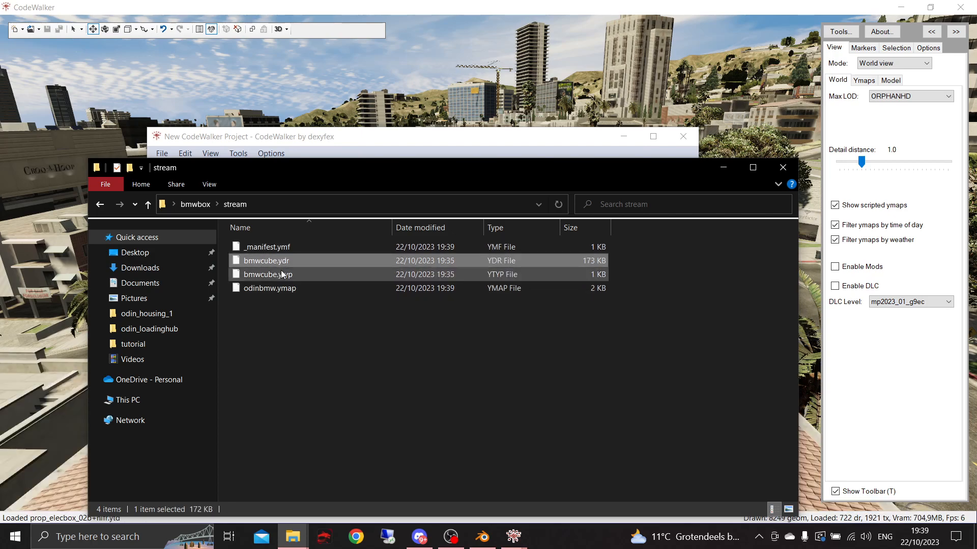
left_click(312, 320)
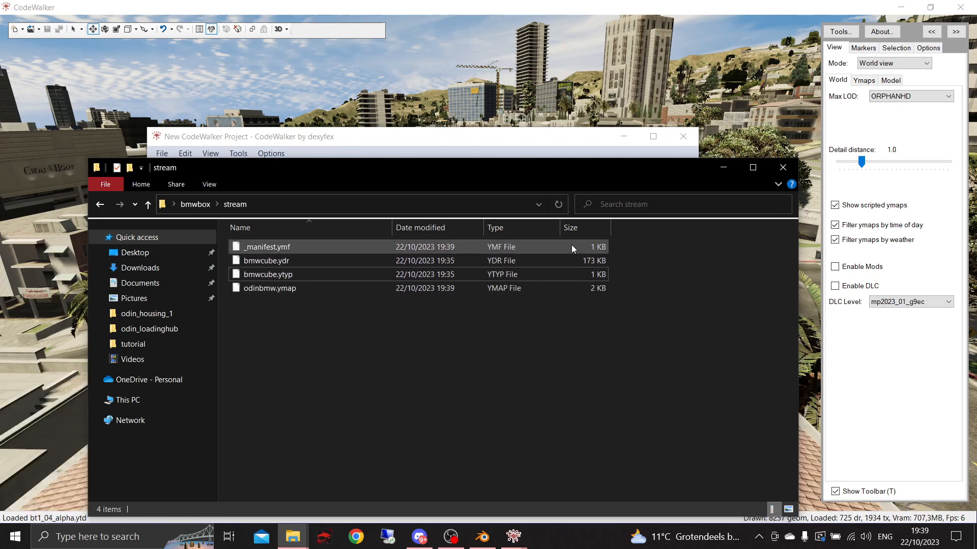
left_click(195, 204)
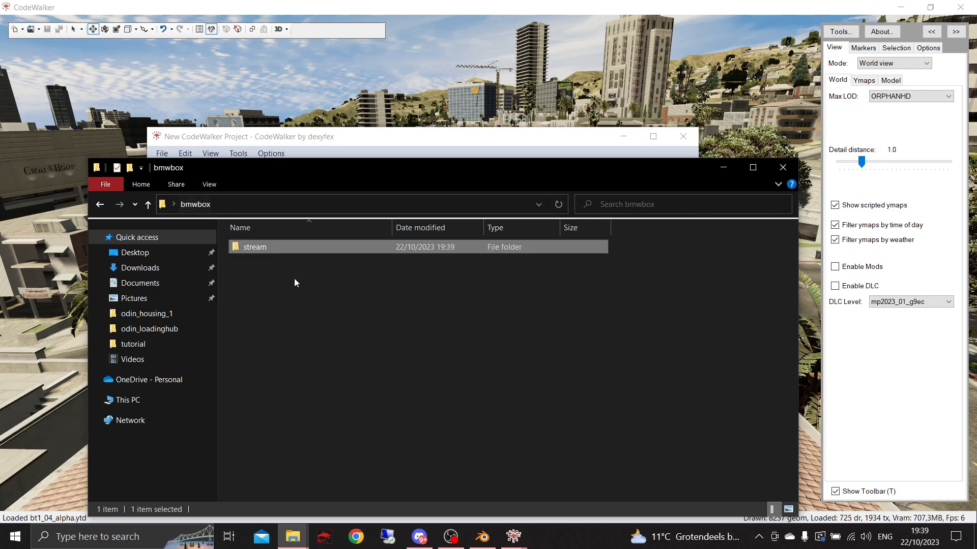
right_click(262, 270)
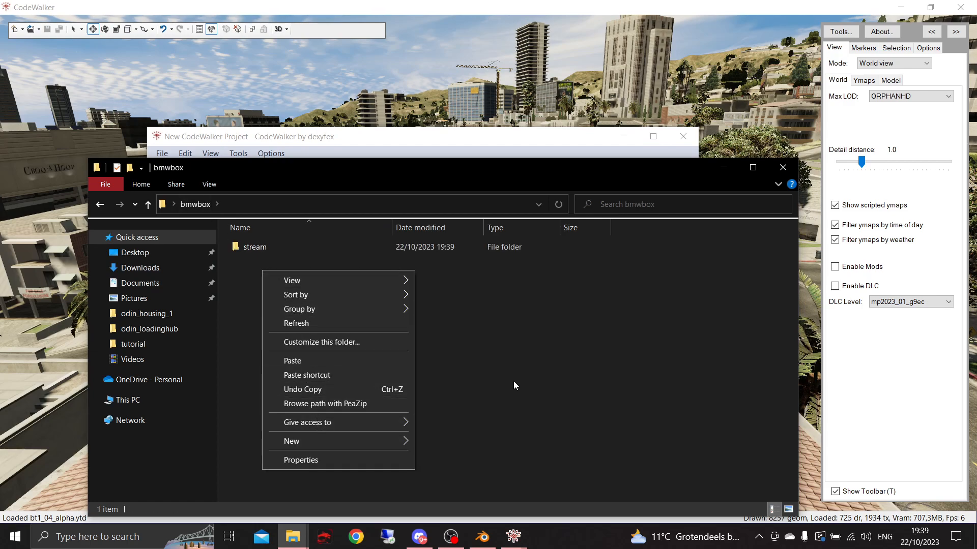
left_click(228, 319)
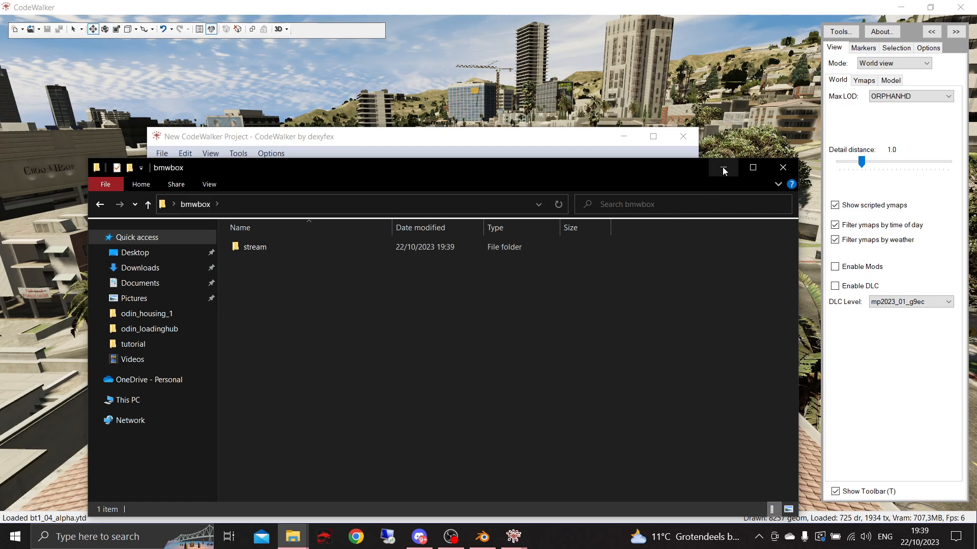
left_click(143, 330)
left_click(290, 257)
double_click(290, 259)
key("alt+Left")
key("alt+Left")
key("alt+Right")
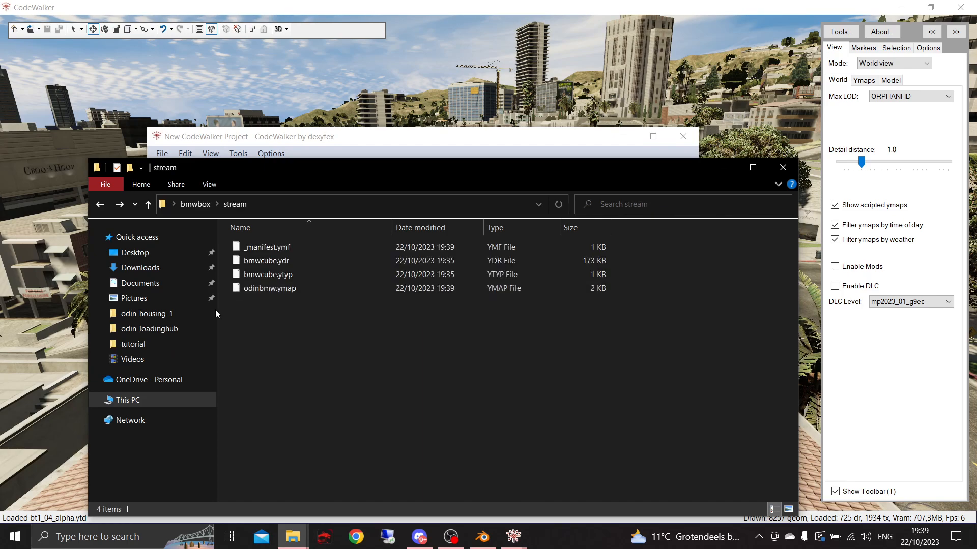
- Open the resources folder of the QBCoreFramework_2C3453.base server, inside Elysium and txData on the Desktop
left_click(137, 253)
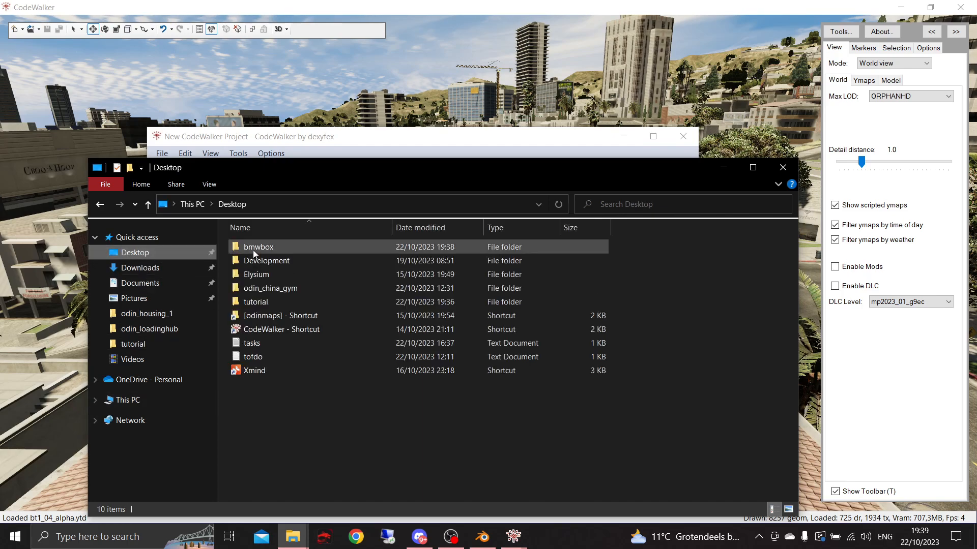
double_click(289, 277)
double_click(295, 265)
key("alt+Left")
double_click(294, 265)
double_click(297, 264)
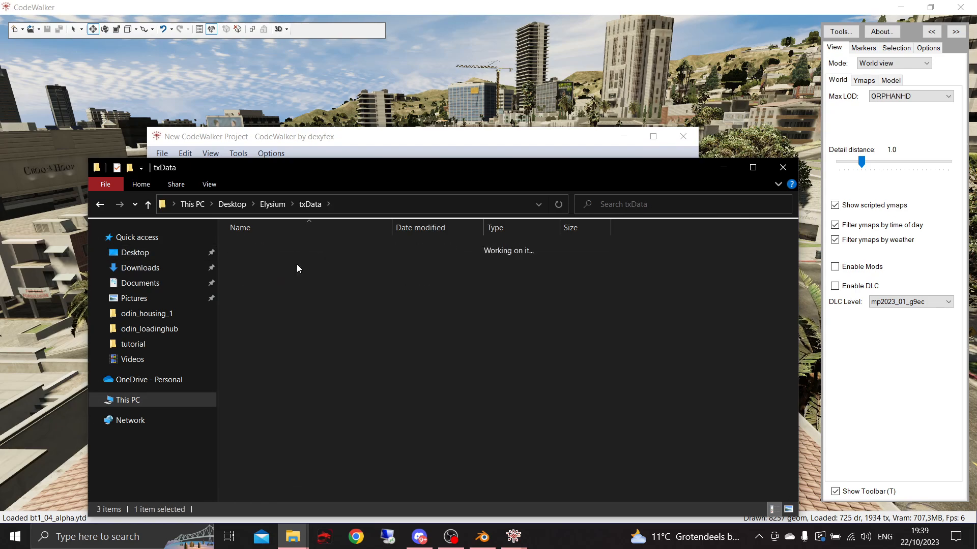
double_click(298, 264)
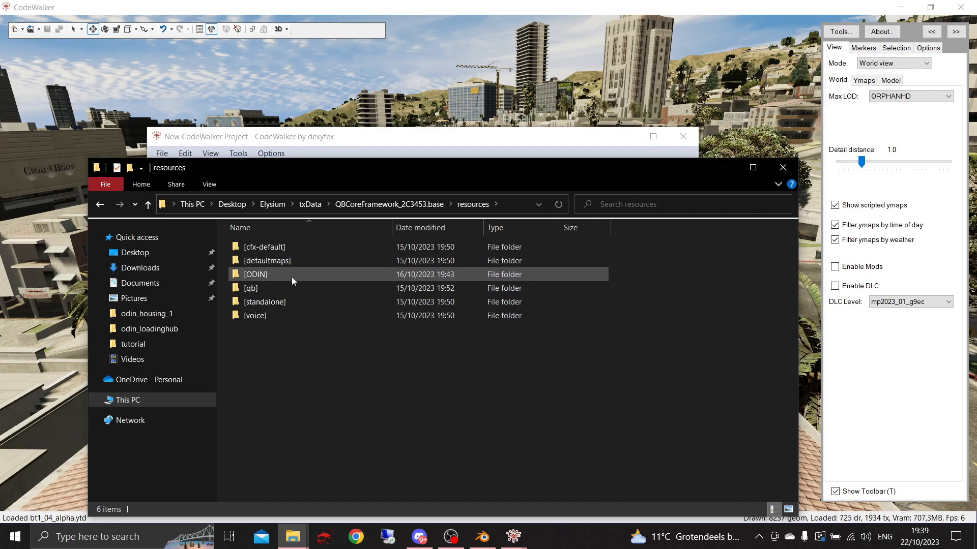
- Copy fxmanifest.lua from the odin_china_town resource in the [active] folder of [ODIN] and [odinmaps]
double_click(291, 275)
double_click(291, 274)
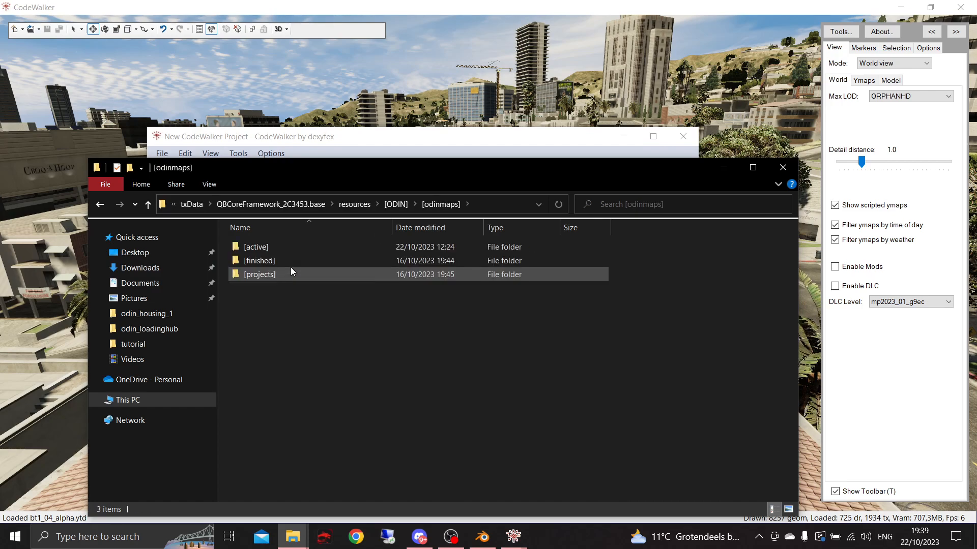
double_click(291, 246)
double_click(295, 249)
left_click(298, 262)
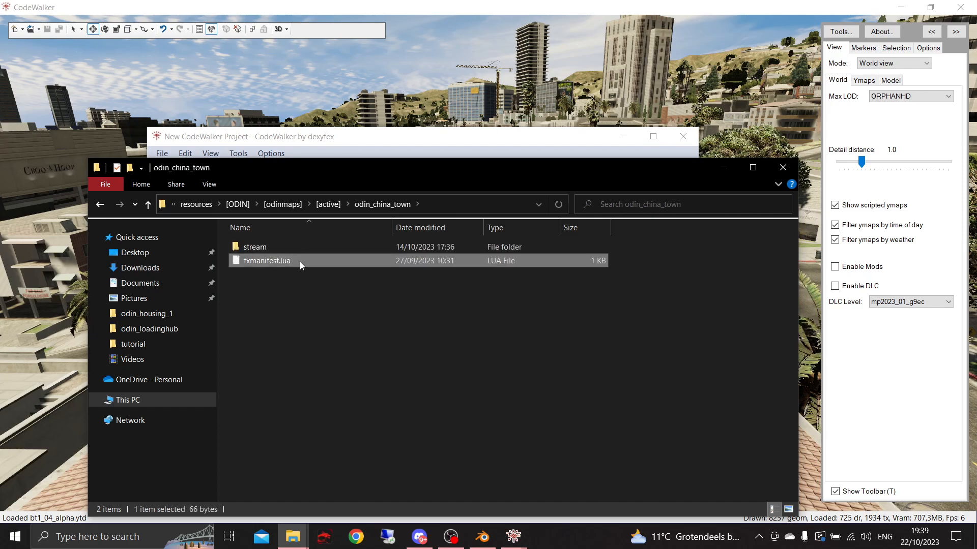
- Paste fxmanifest.lua into the bmwbox folder on the Desktop, beside the stream folder
left_click(129, 252)
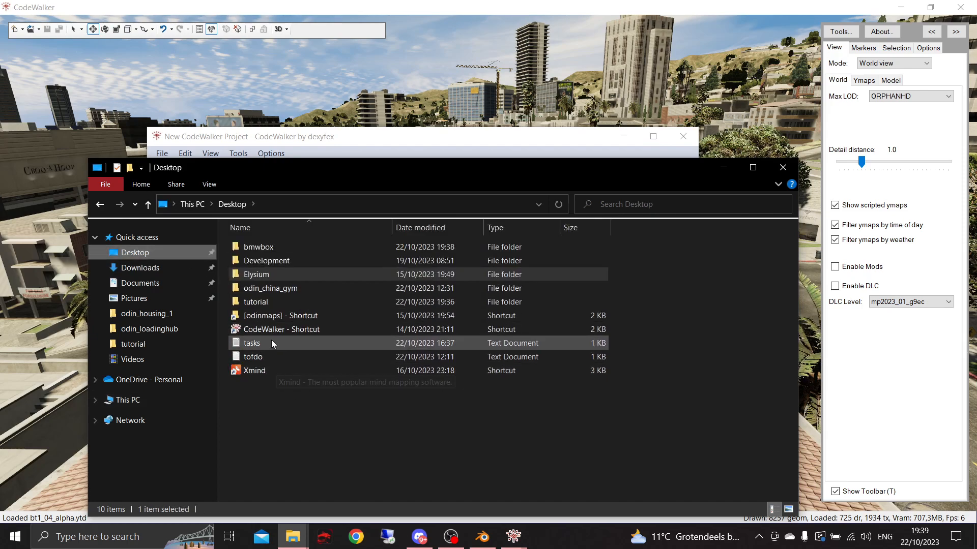
double_click(281, 249)
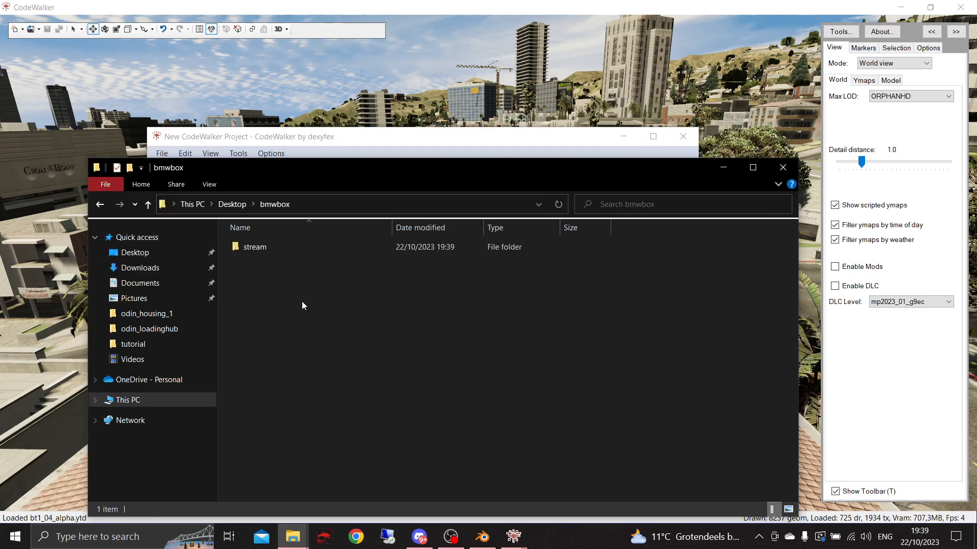
key("ctrl+v")
left_click_drag(253, 272, 260, 266)
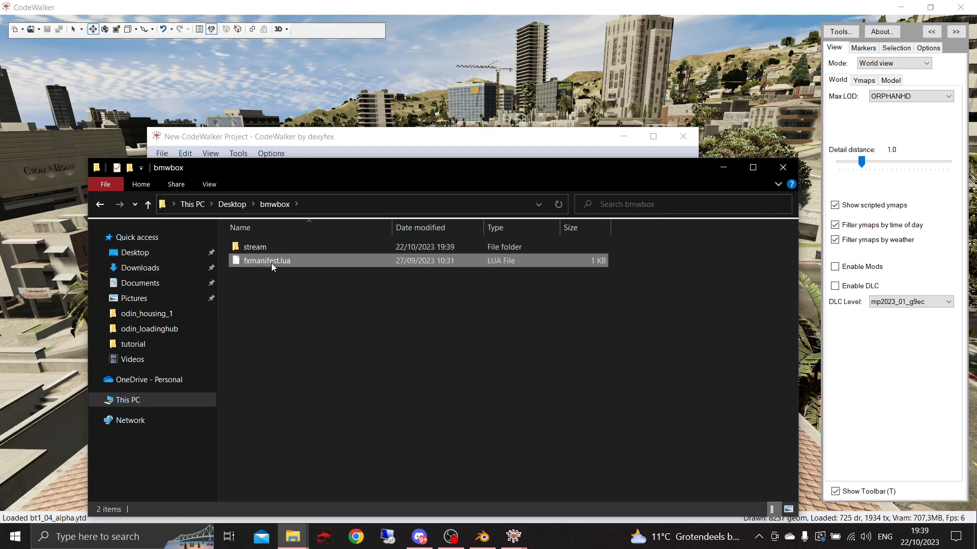
- Open bmwbox's fxmanifest.lua in Notepad++, check its fx_version, game and this_is_a_map lines, and close the editor
right_click(270, 264)
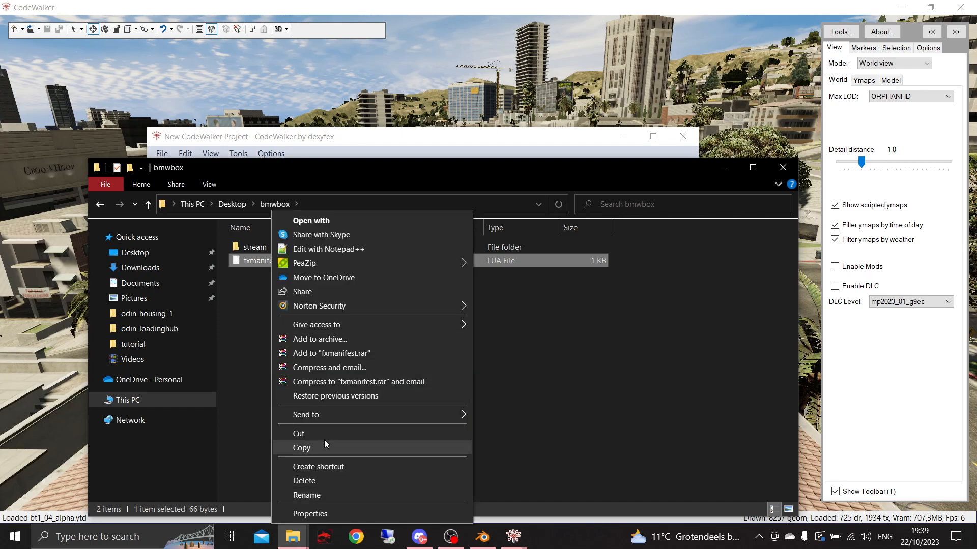
left_click(321, 249)
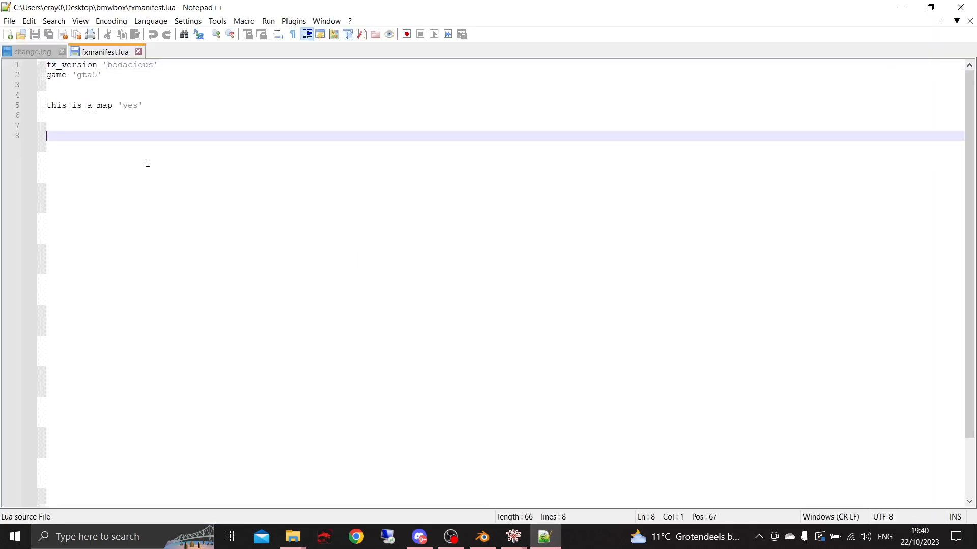
left_click_drag(148, 162, 36, 65)
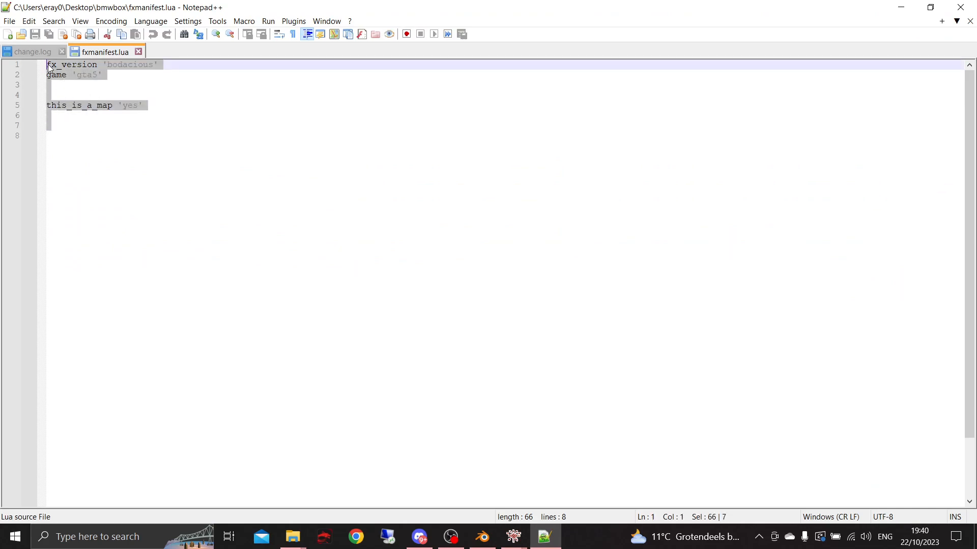
left_click(42, 70)
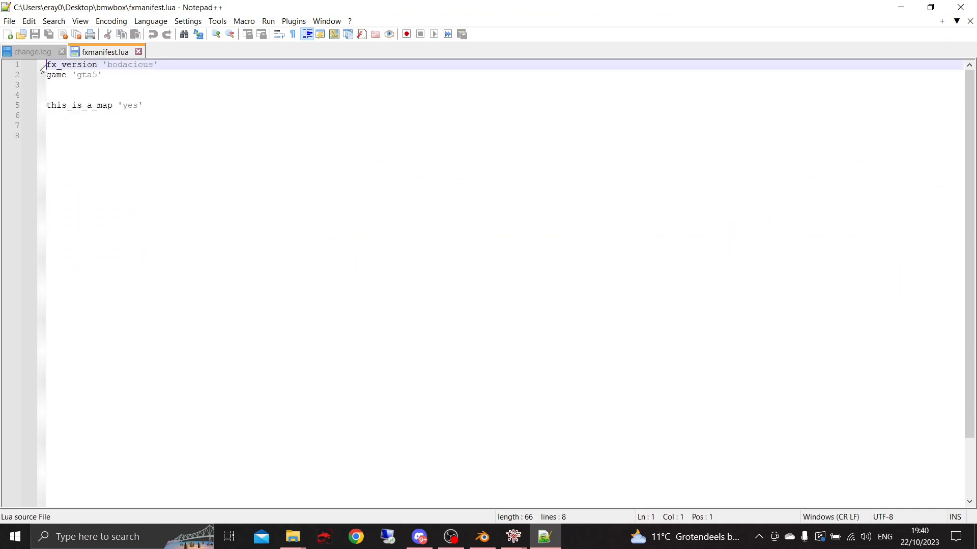
mouse_move(51, 65)
left_mouse_down()
mouse_move(166, 100)
mouse_move(54, 70)
left_mouse_up()
left_click(172, 106)
left_click(249, 146)
left_click_drag(249, 146, 151, 59)
left_click(94, 98)
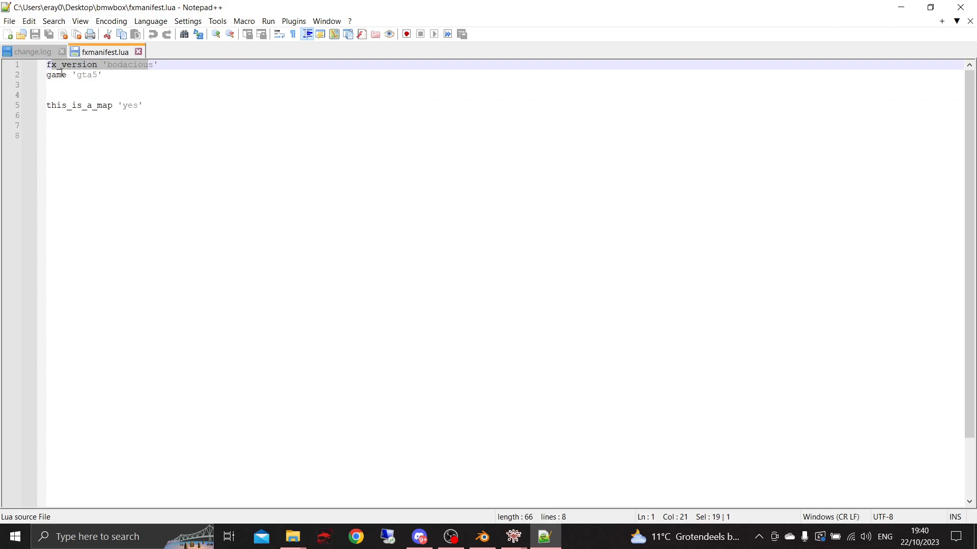
left_click_drag(57, 75, 128, 75)
left_click_drag(47, 105, 194, 104)
left_click(112, 121)
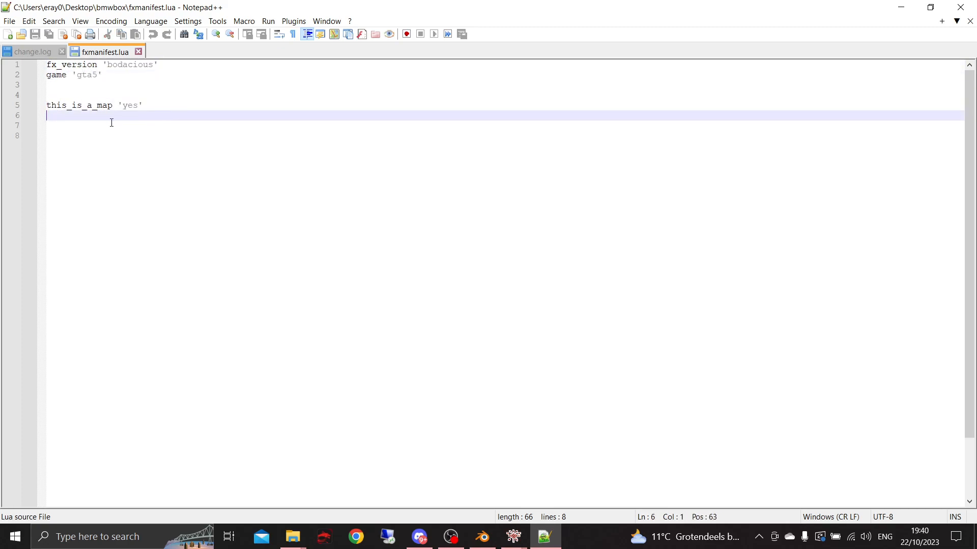
left_click(960, 7)
- Refresh the bmwbox folder and clear the open windows to reveal the desktop
right_click(330, 318)
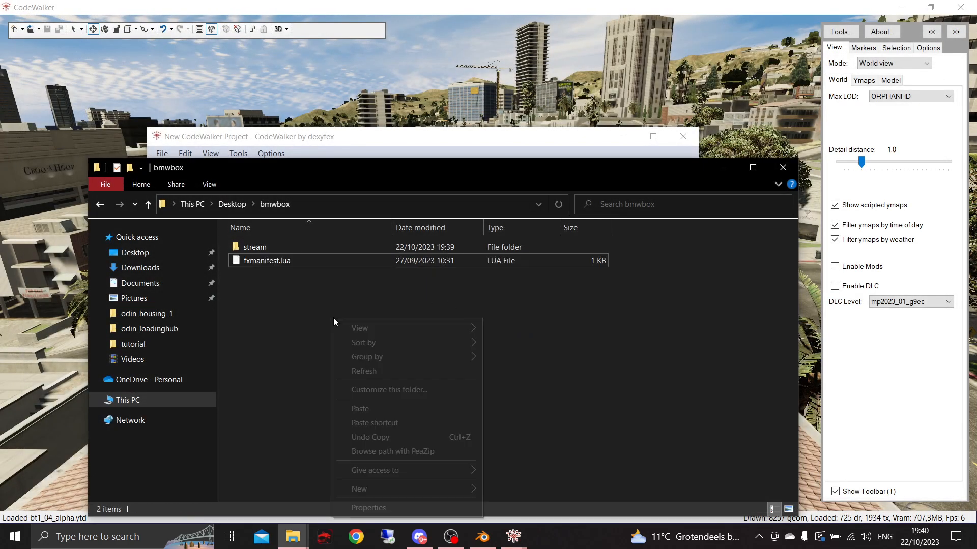
left_click(395, 374)
left_click(554, 148)
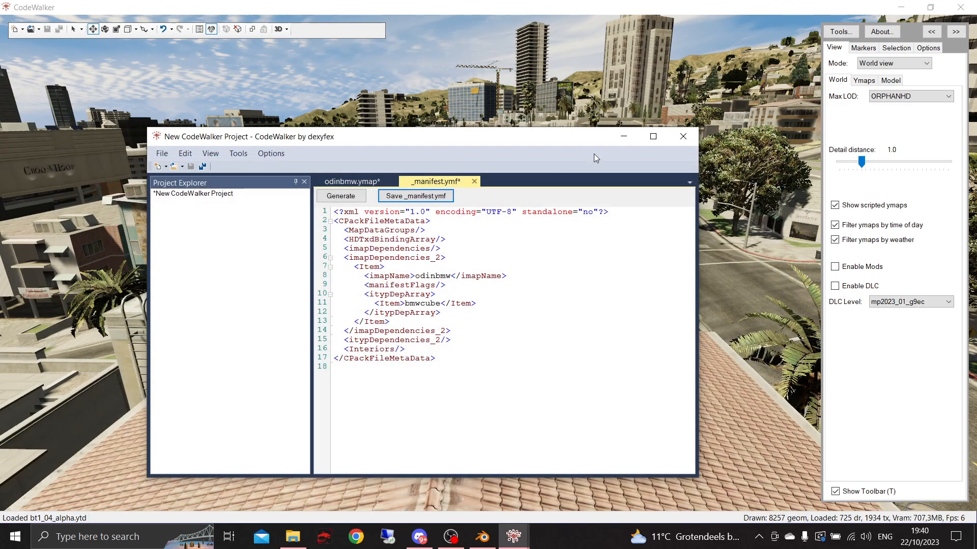
left_click(910, 4)
left_click(640, 10)
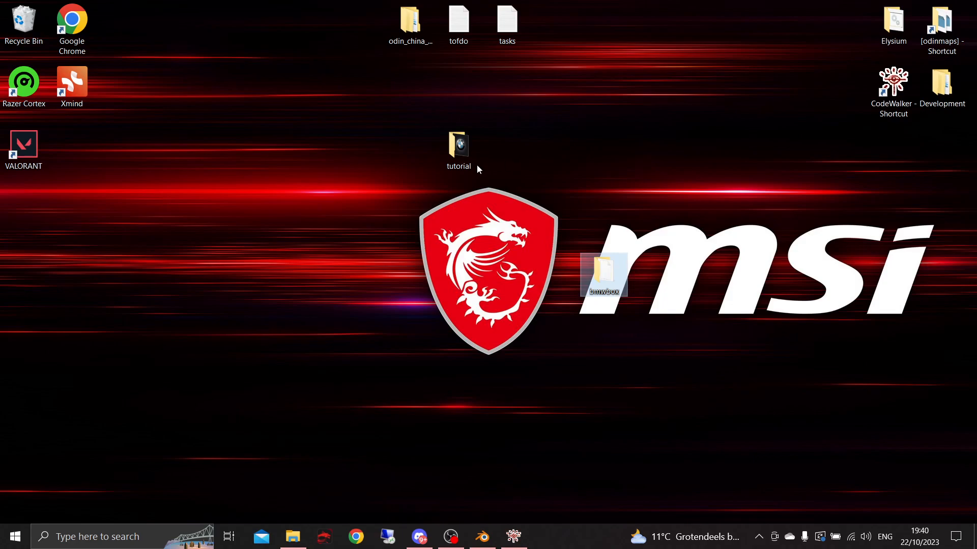
- Rearrange the tutorial and bmwbox folders on the desktop, checking the contents of bmwbox
left_click_drag(459, 165, 527, 181)
left_click_drag(664, 289, 662, 289)
double_click(600, 277)
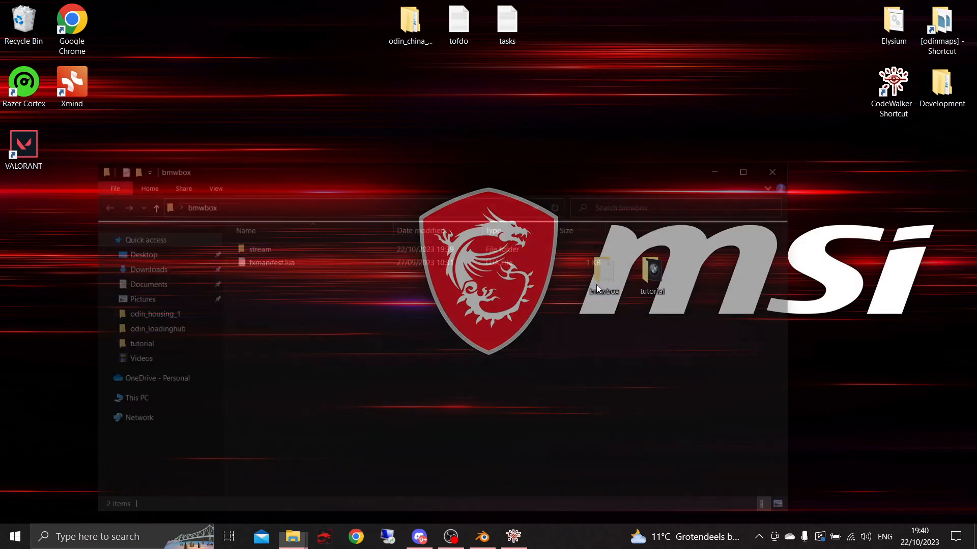
left_click(782, 167)
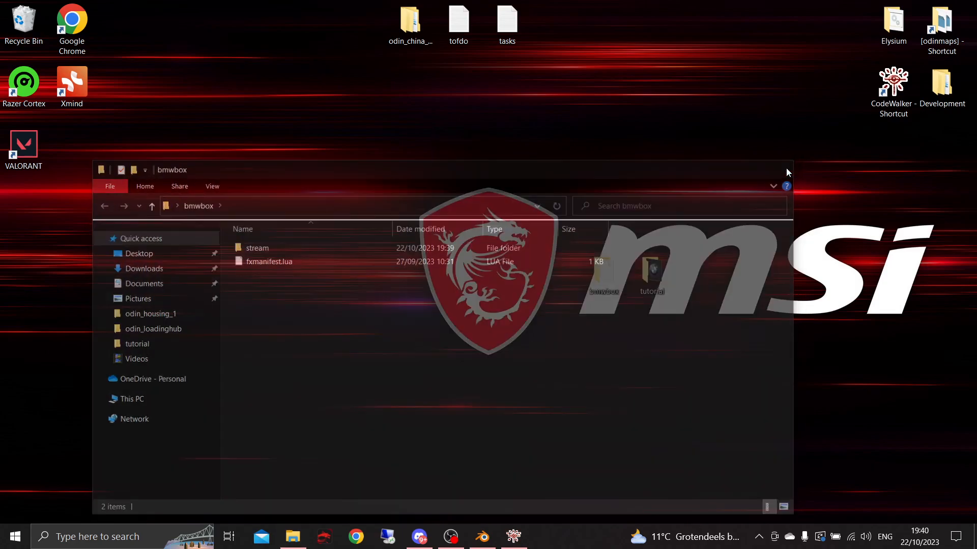
left_click_drag(600, 277, 603, 148)
- Copy the bmwbox folder from the desktop into the server's [odinmaps] folder and minimize the folder window
right_click(607, 157)
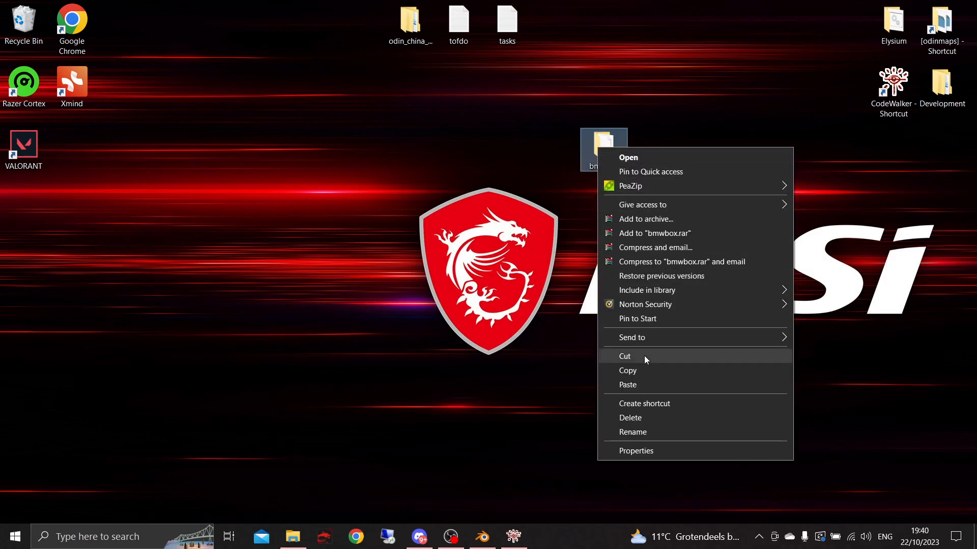
left_click(640, 374)
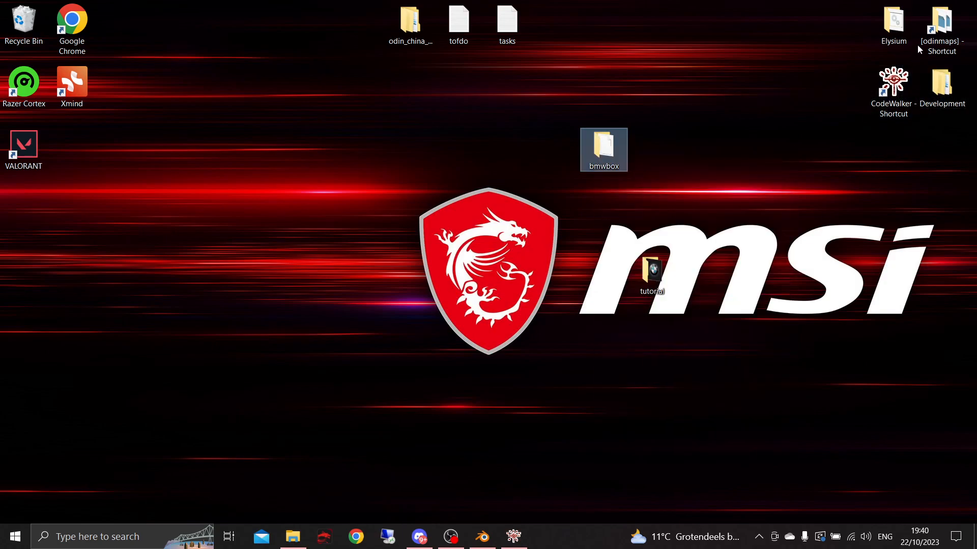
double_click(941, 23)
right_click(328, 322)
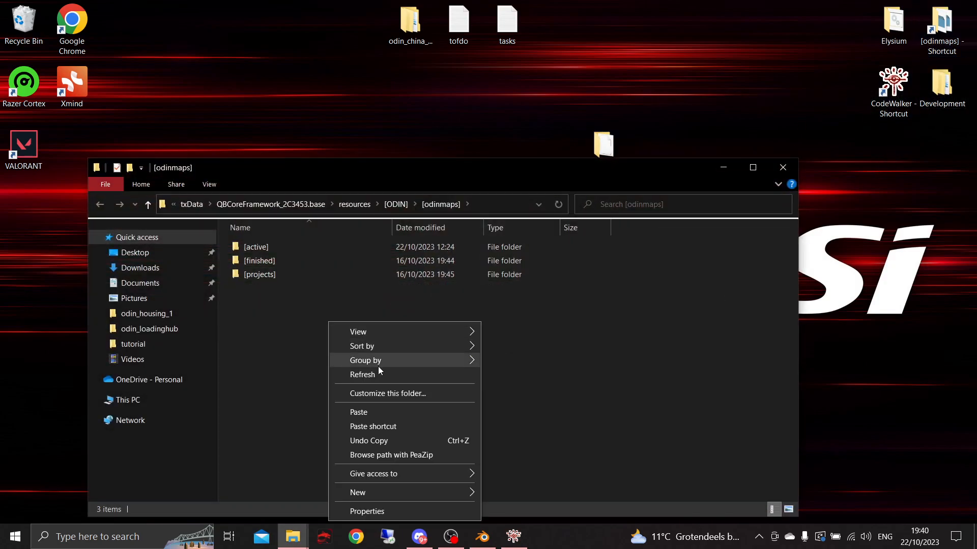
left_click(377, 406)
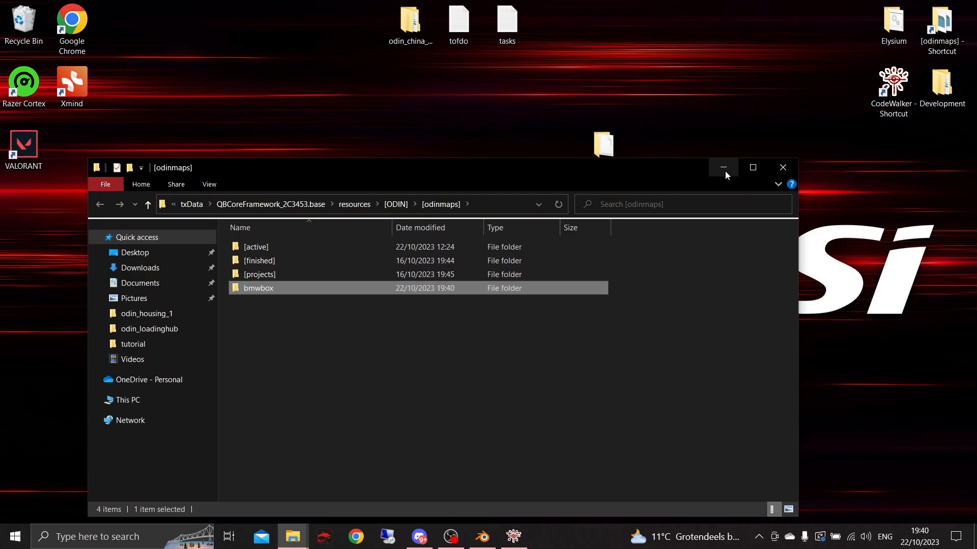
left_click(723, 168)
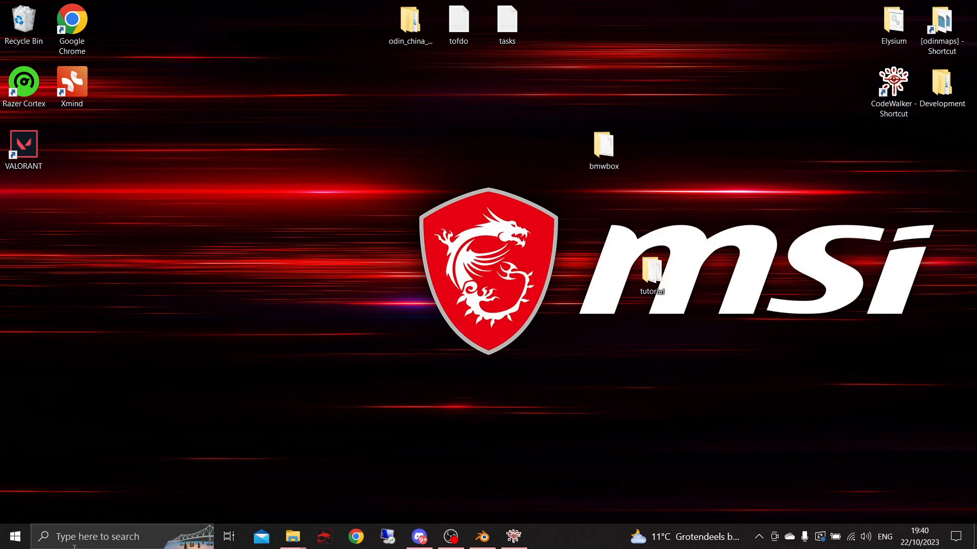
- Launch the XAMPP Control Panel, start the Apache and MySQL modules, and close its window
left_click(74, 539)
type("xampp")
left_click(109, 188)
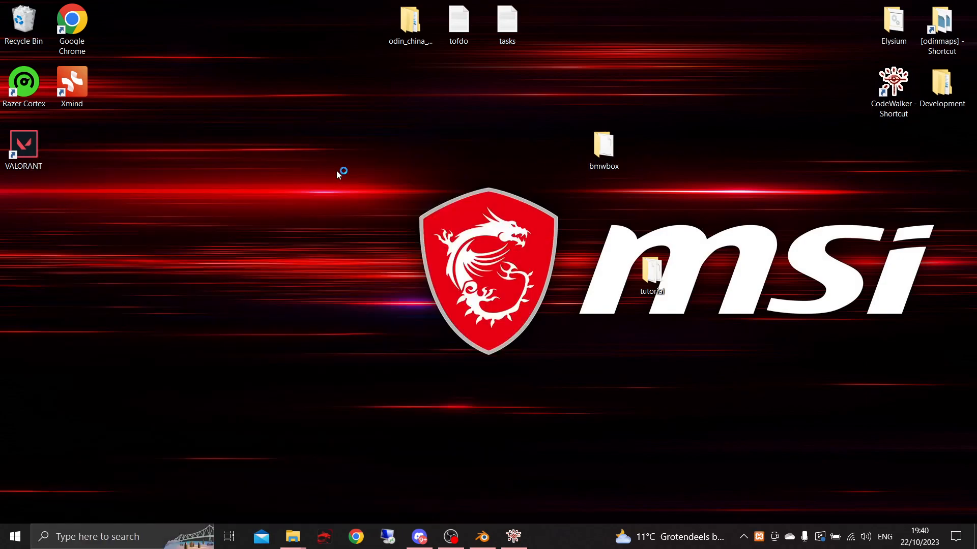
left_click(231, 75)
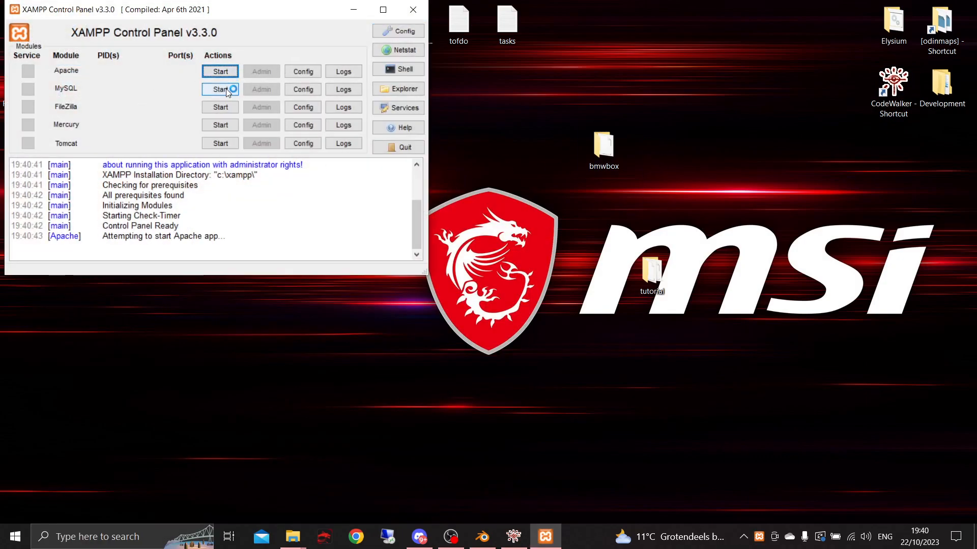
left_click(226, 90)
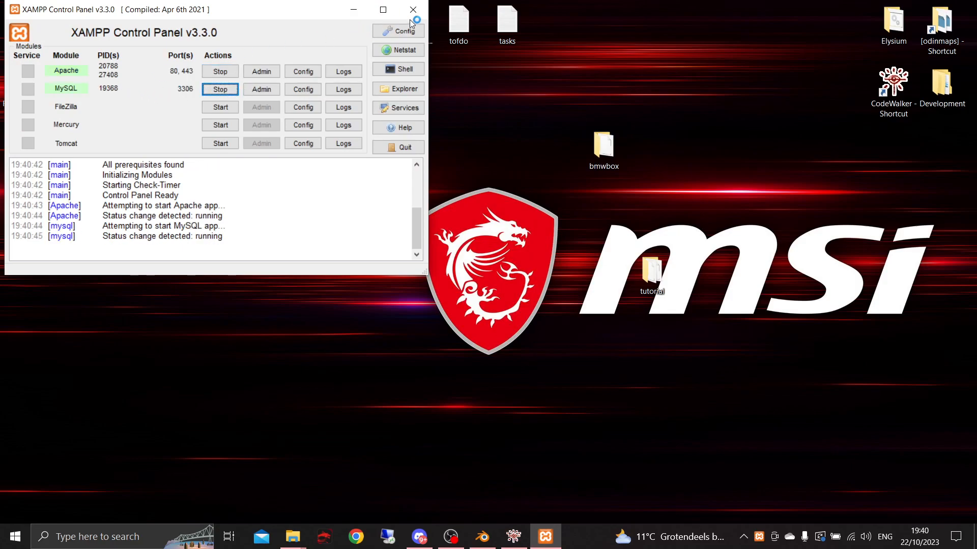
left_click(413, 10)
- Start the FXServer with start_5848_default from the Elysium folder and move its console window clear of the desktop's left half
double_click(894, 23)
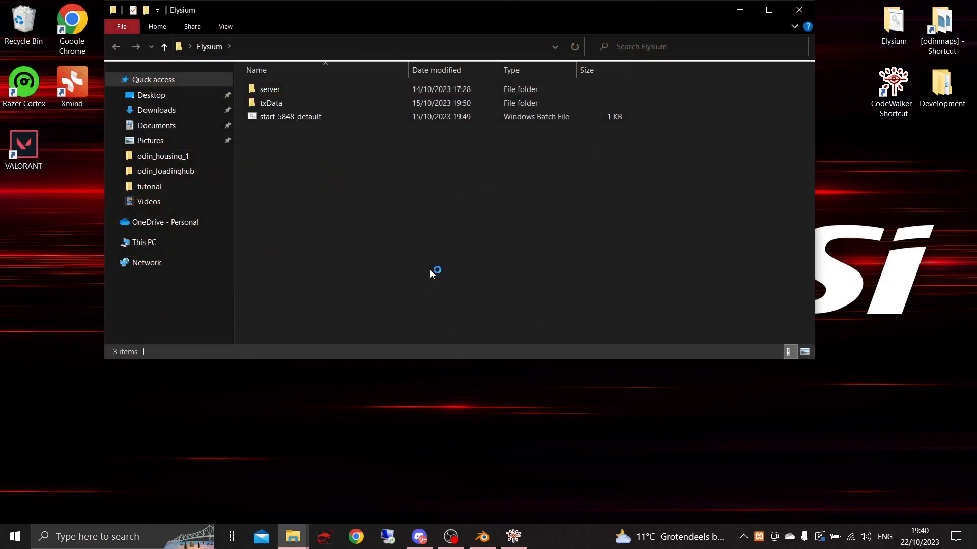
double_click(301, 115)
left_click(808, 8)
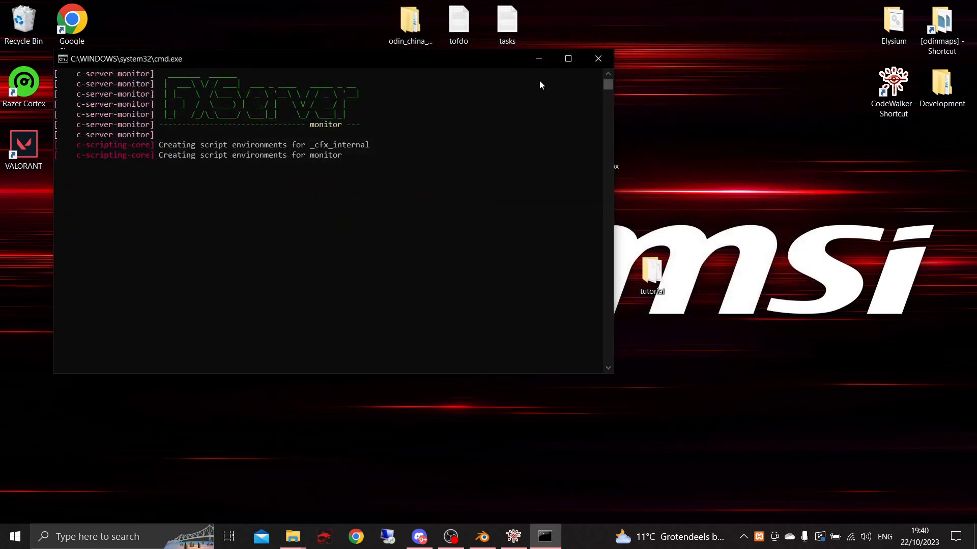
left_click_drag(439, 59, 780, 17)
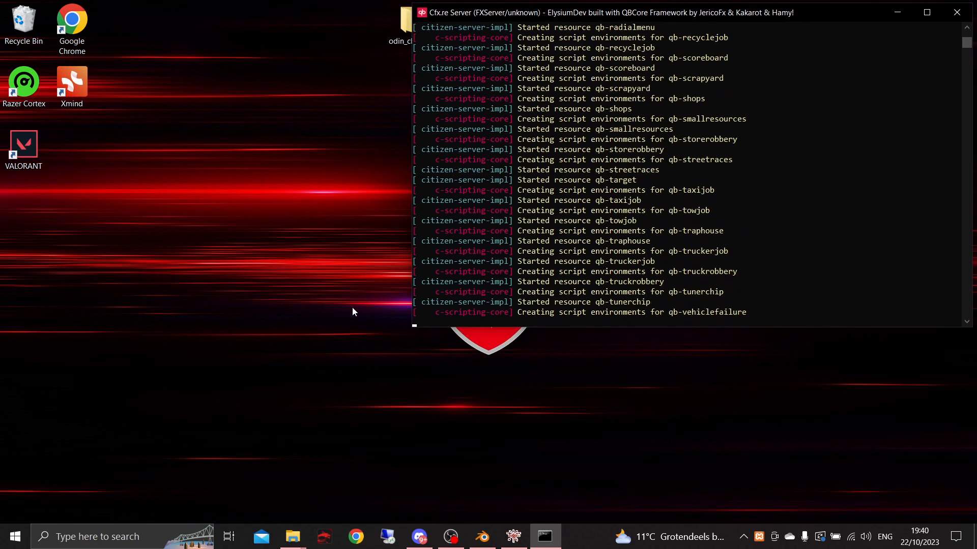
- Launch FiveM and connect to the local server offered on the LAN
left_click(96, 538)
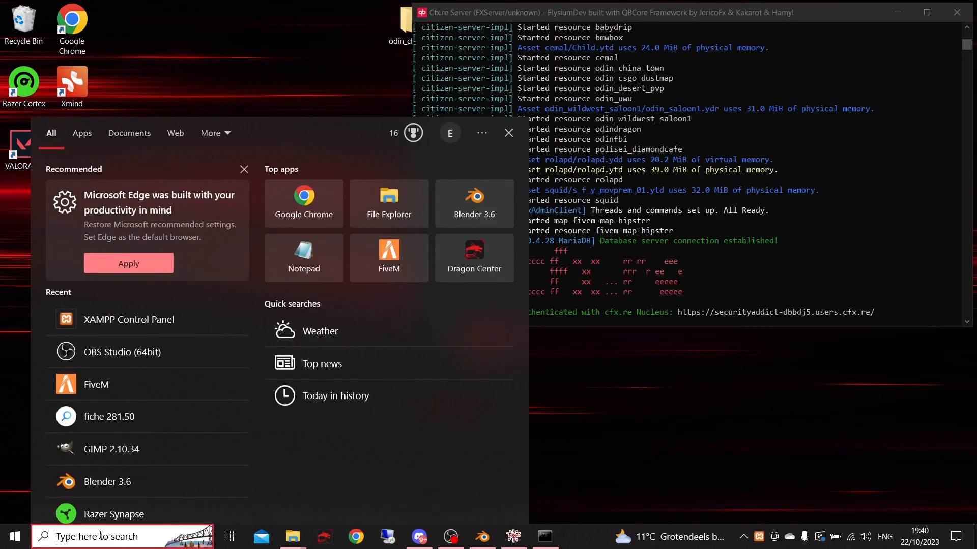
type("fivem")
key("Return")
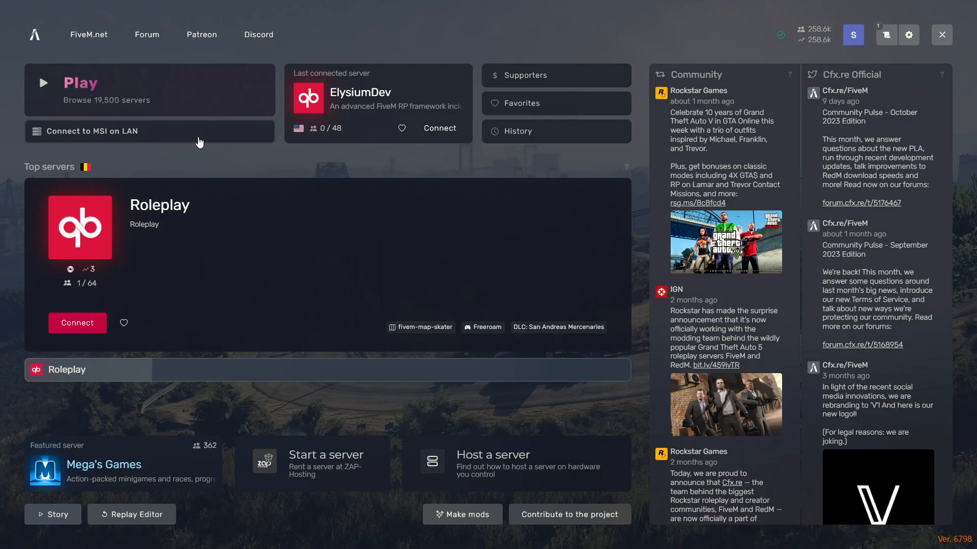
left_click(201, 140)
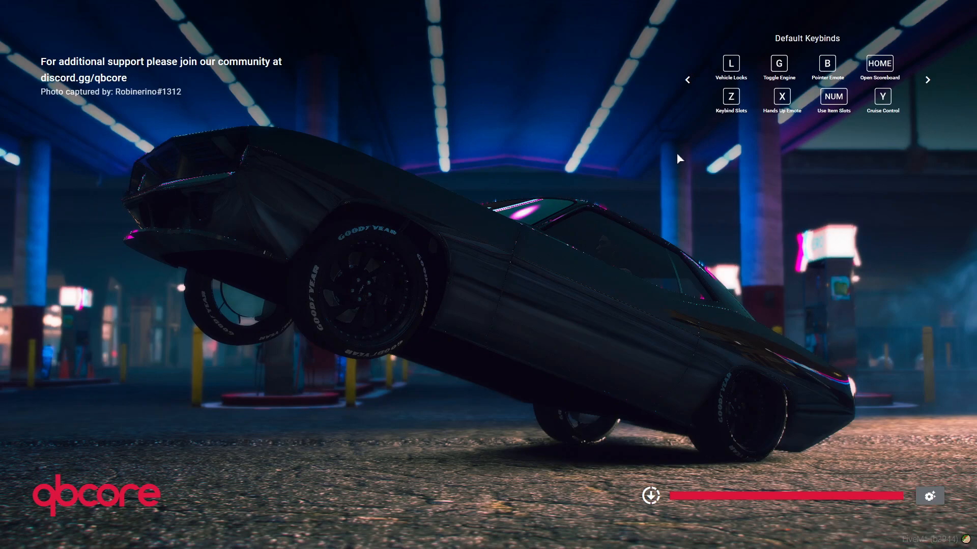
left_click(689, 80)
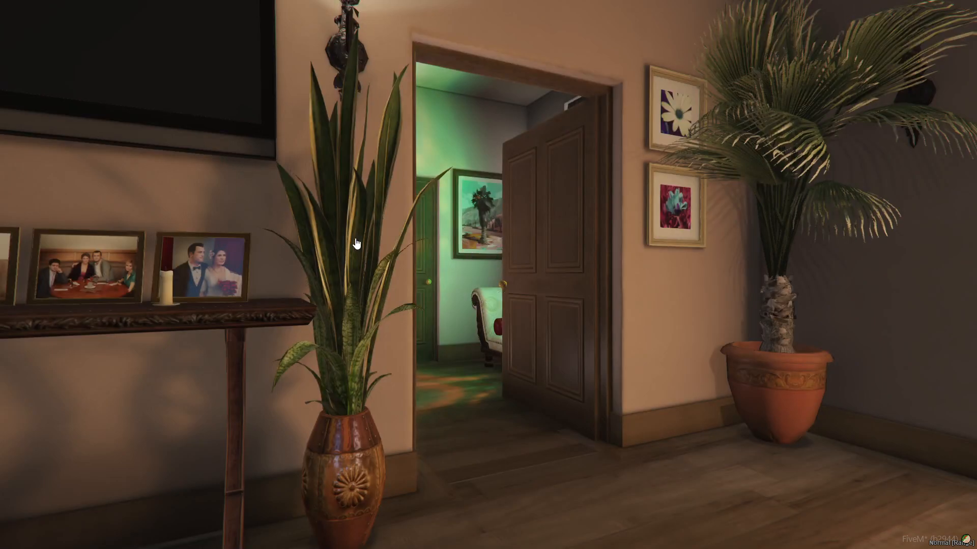
- Enter the game with the existing character in the first slot and spawn at the last location
left_click(326, 180)
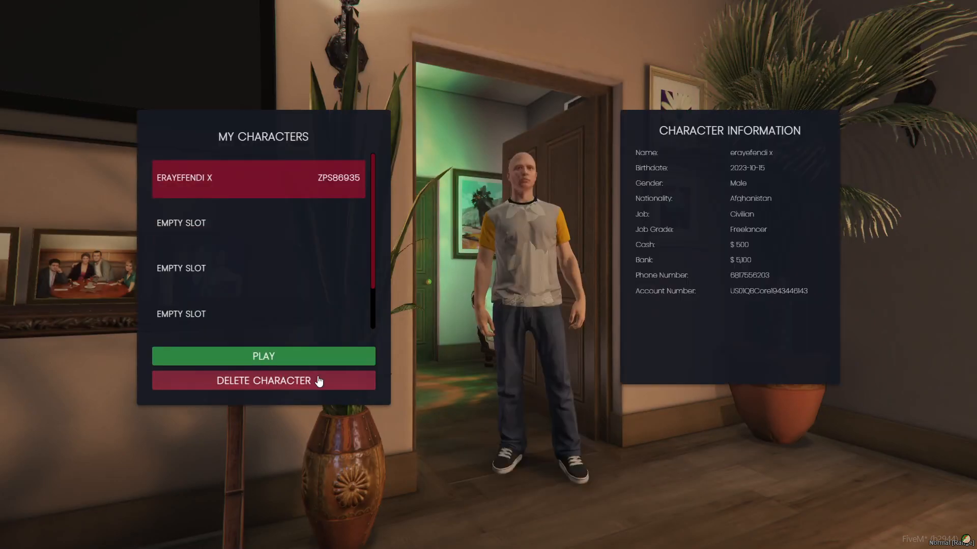
left_click(315, 358)
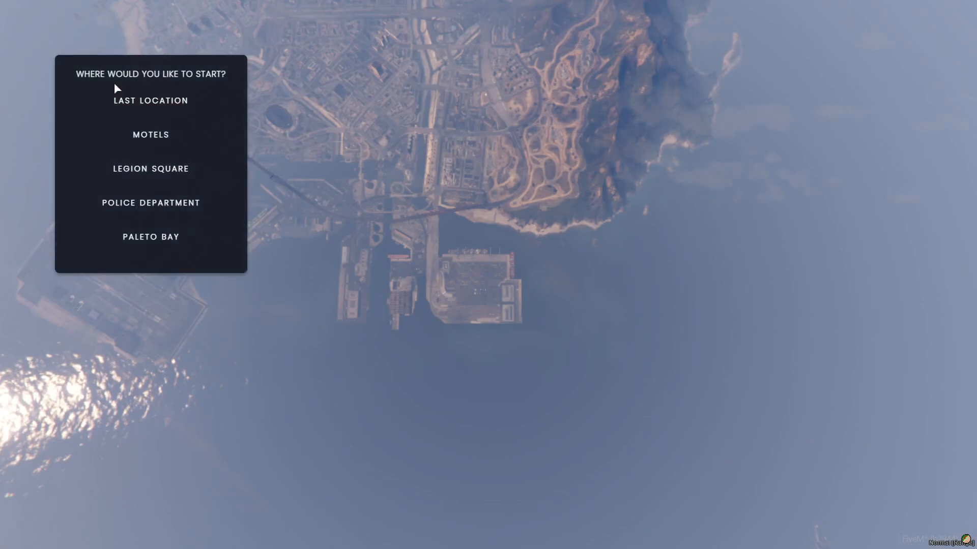
left_click(127, 100)
left_click(171, 289)
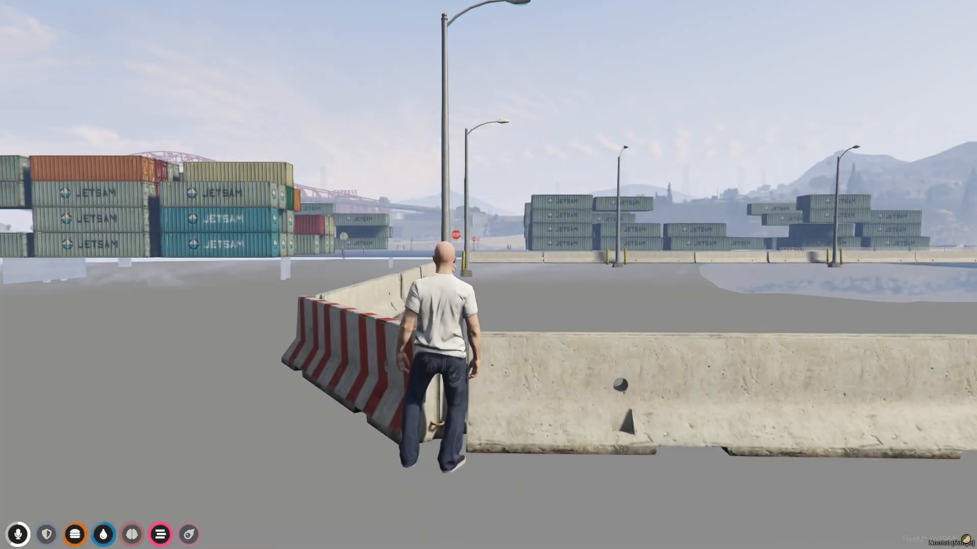
- Enable no-clip and fly from the docks over the city to the rooftops beside Rockford Plaza
key("F2")
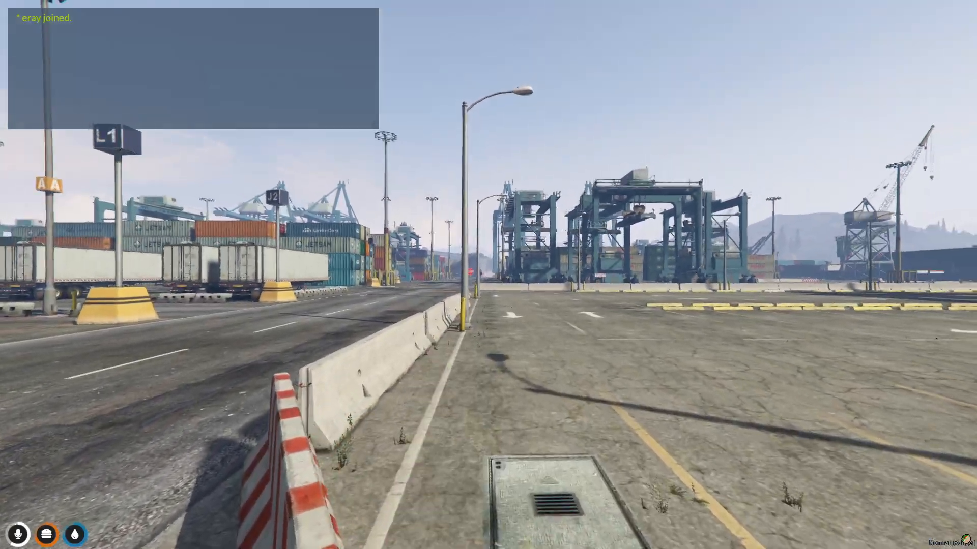
key("w")
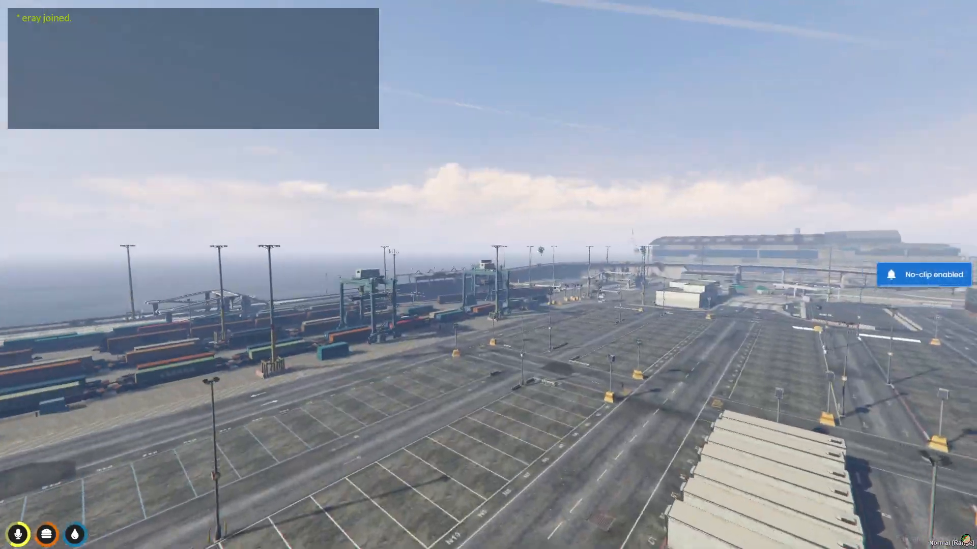
key("w")
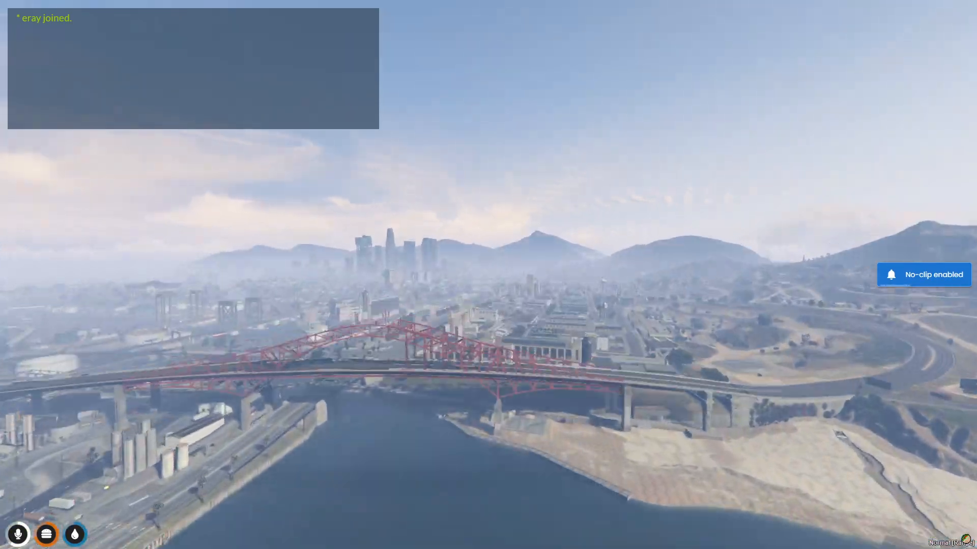
key("w")
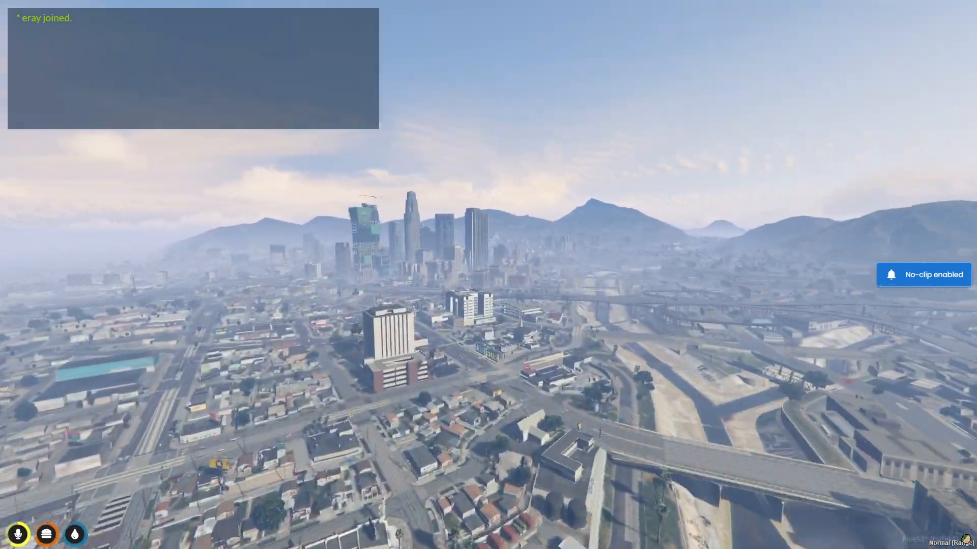
key("w")
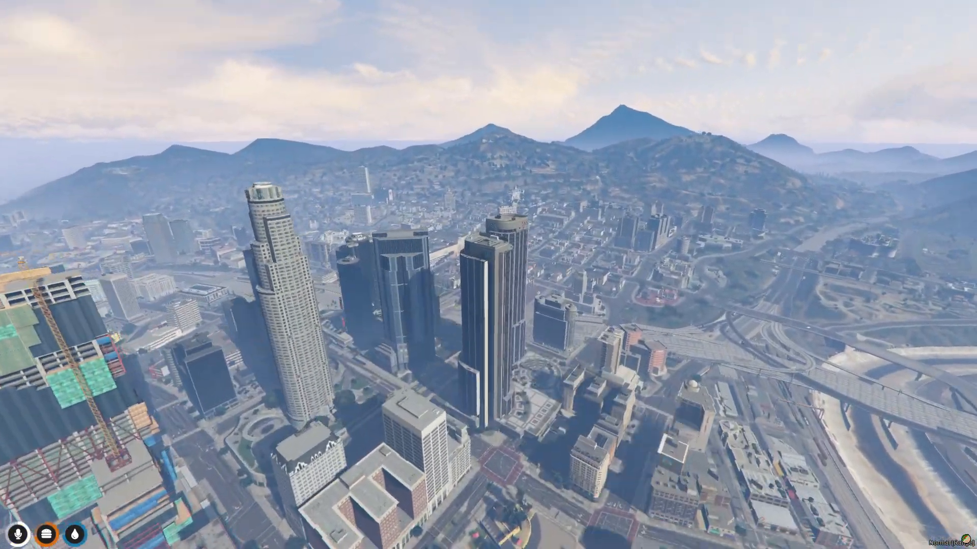
key("w")
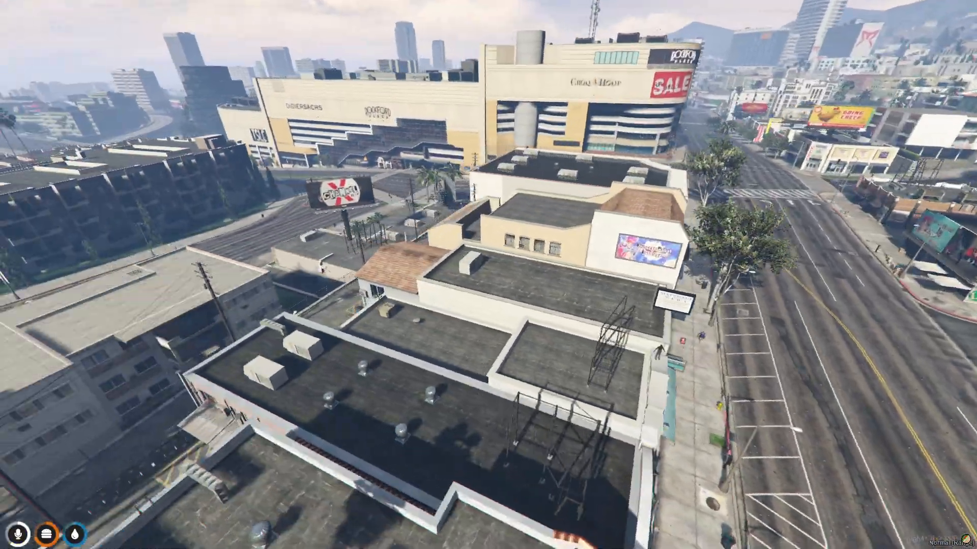
key("w")
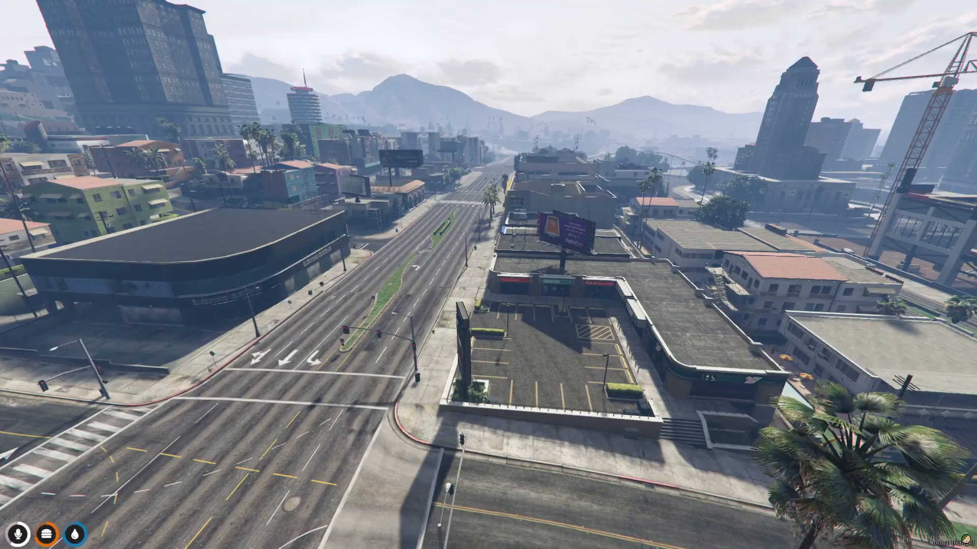
key("w")
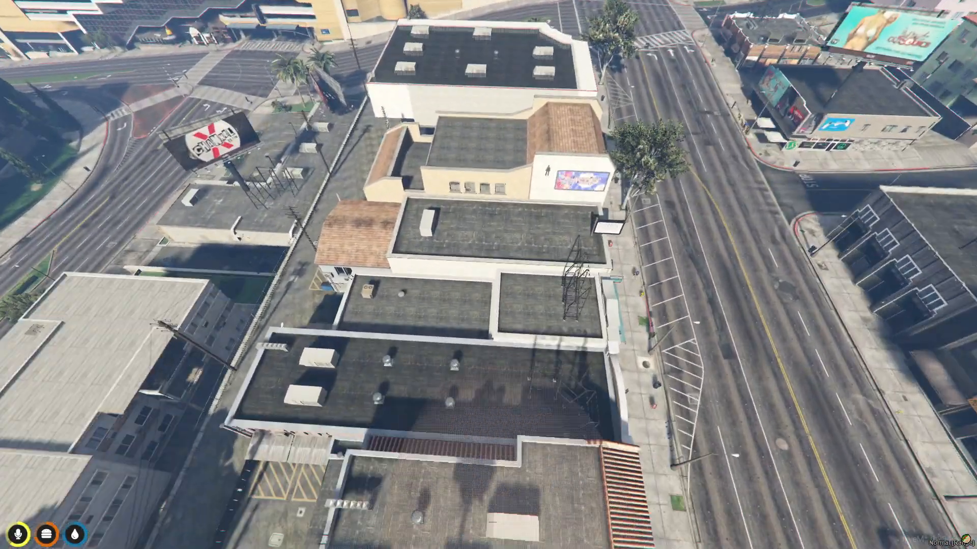
- Disable no-clip on the rooftop and walk around it to search the surroundings for the BMW cube
key("F2")
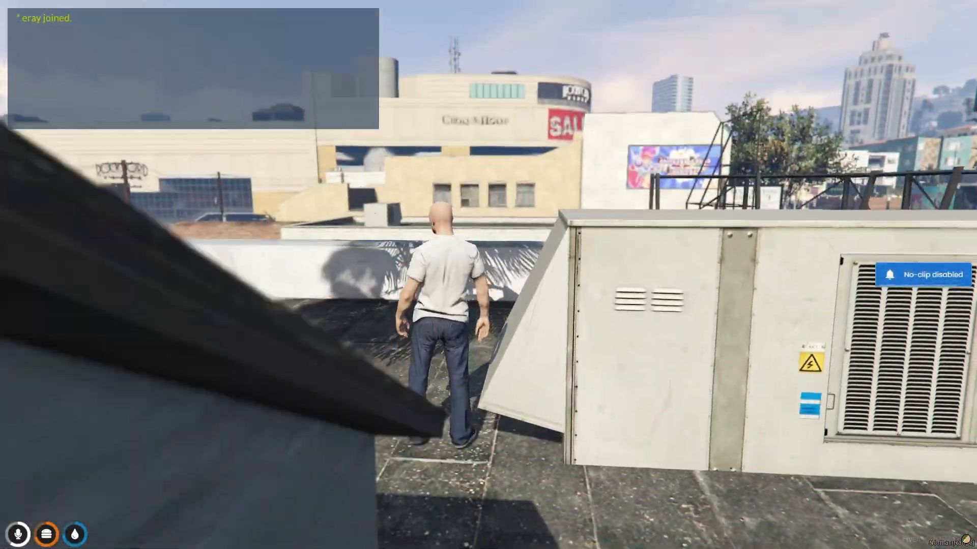
key("w")
key("space")
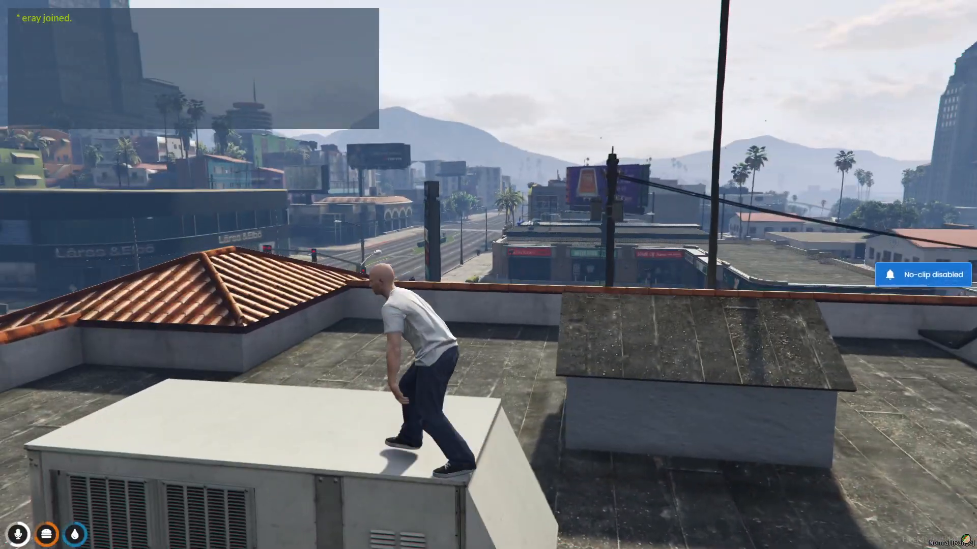
key("w")
key("a")
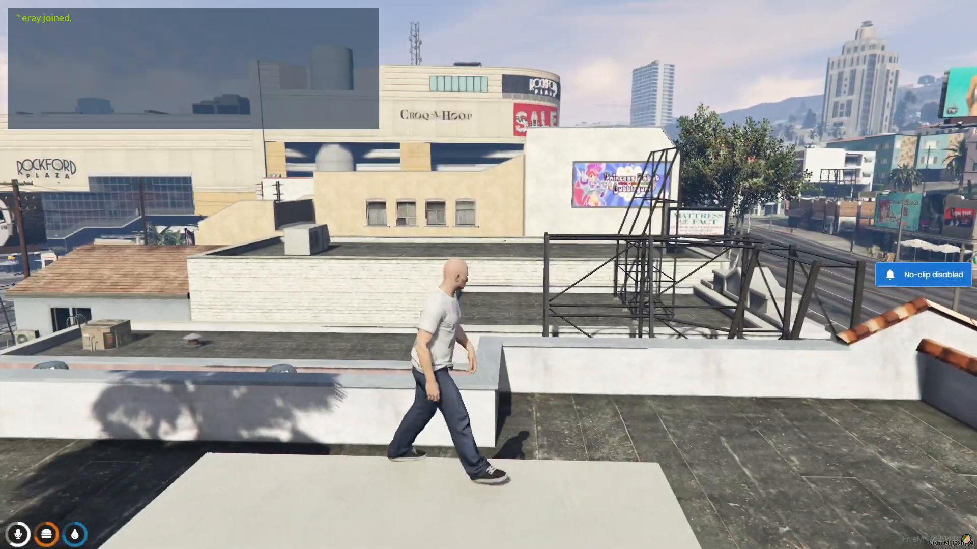
key("w")
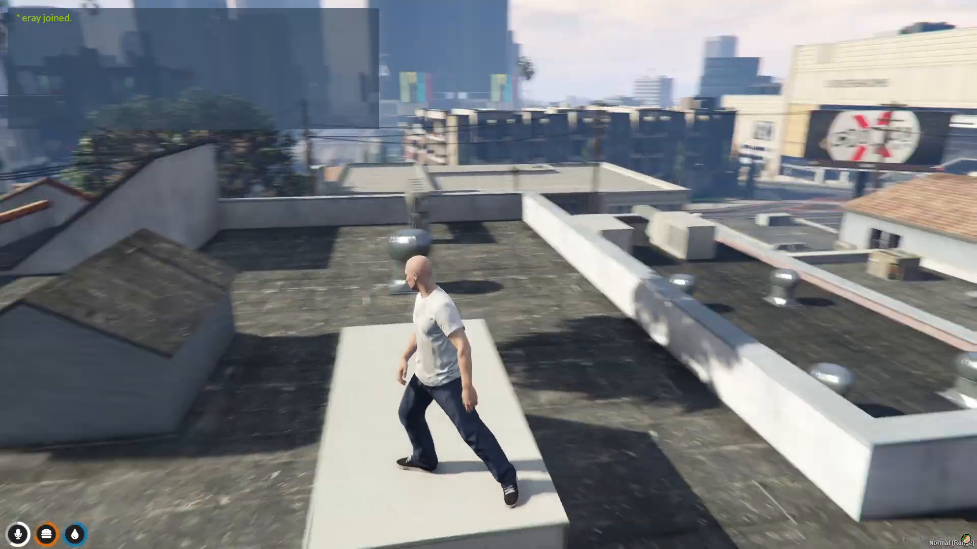
key("w")
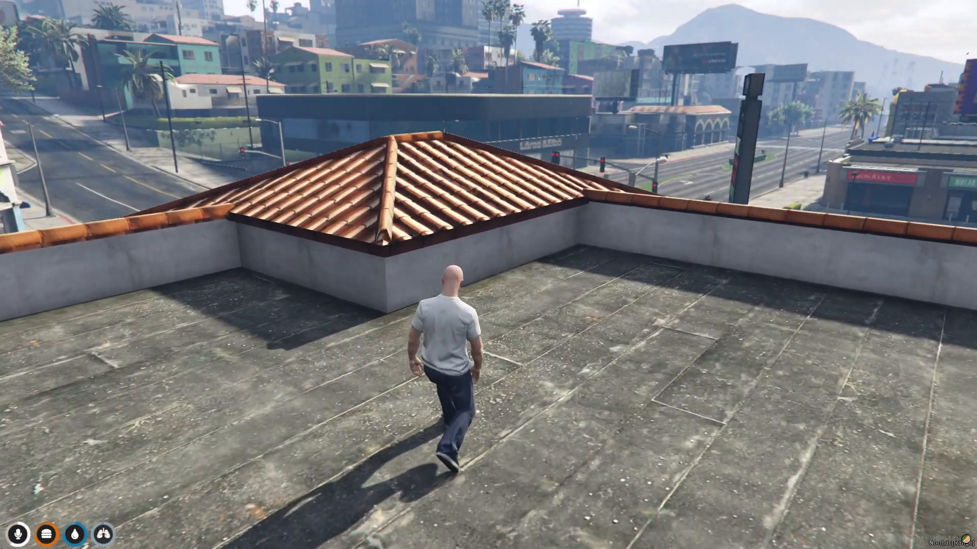
- Check in CodeWalker where the cube stands relative to Rockford Plaza, minimizing the project window, and return to the game with the inventory closed
key("alt+Tab")
left_click(184, 369)
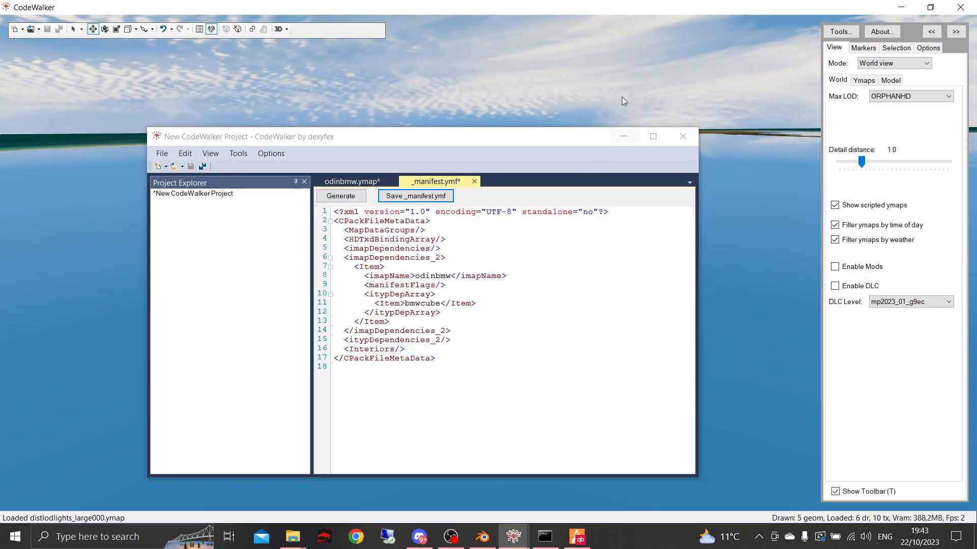
left_click(624, 135)
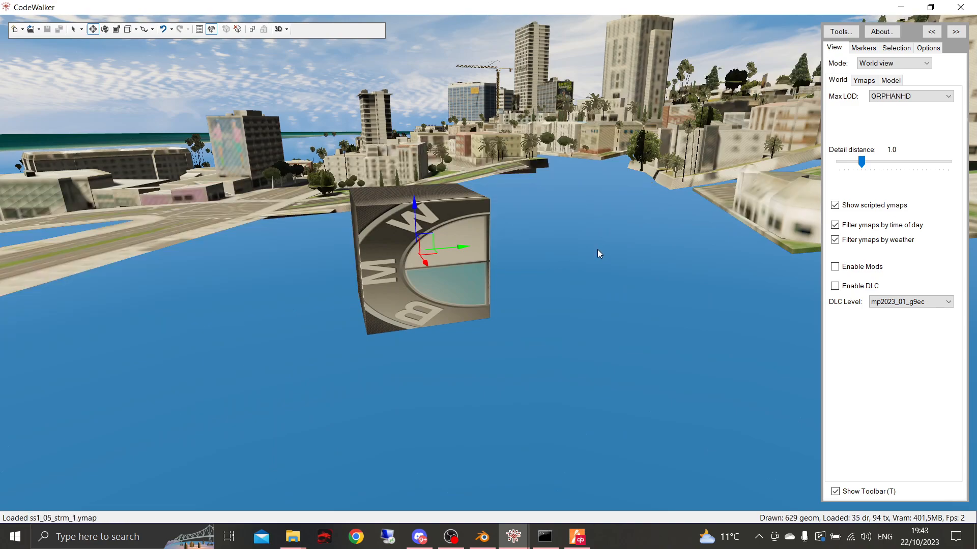
left_click_drag(597, 249, 515, 257)
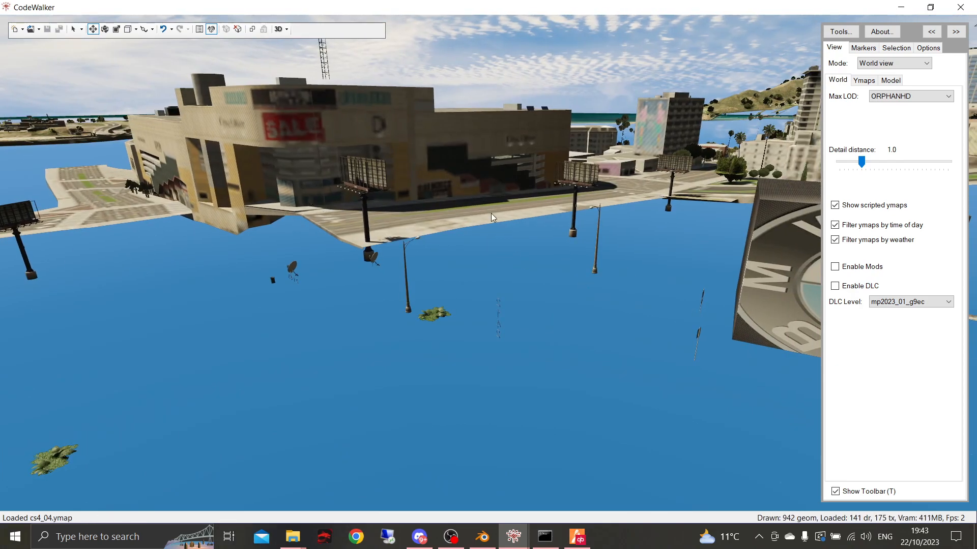
key("alt+Tab")
key("alt+Tab")
key("alt+Tab")
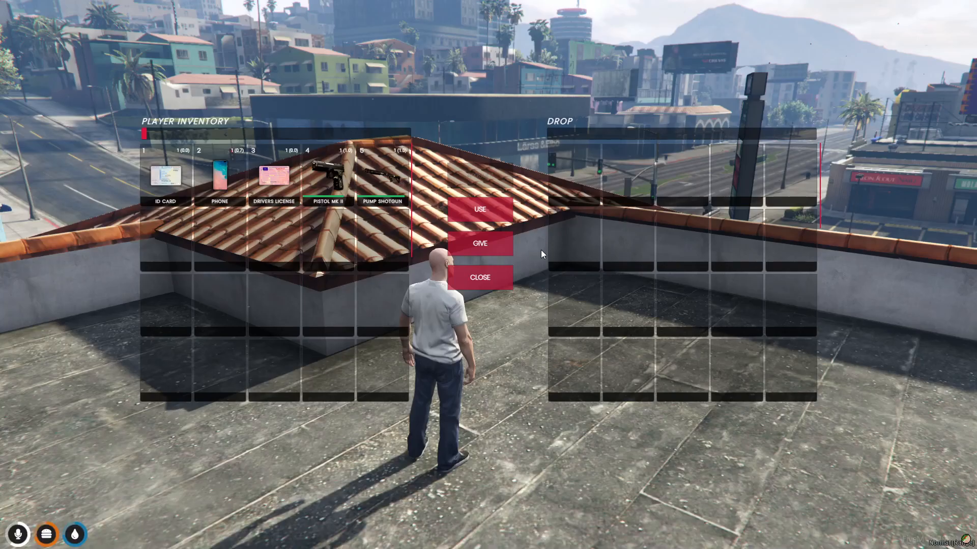
key("Escape")
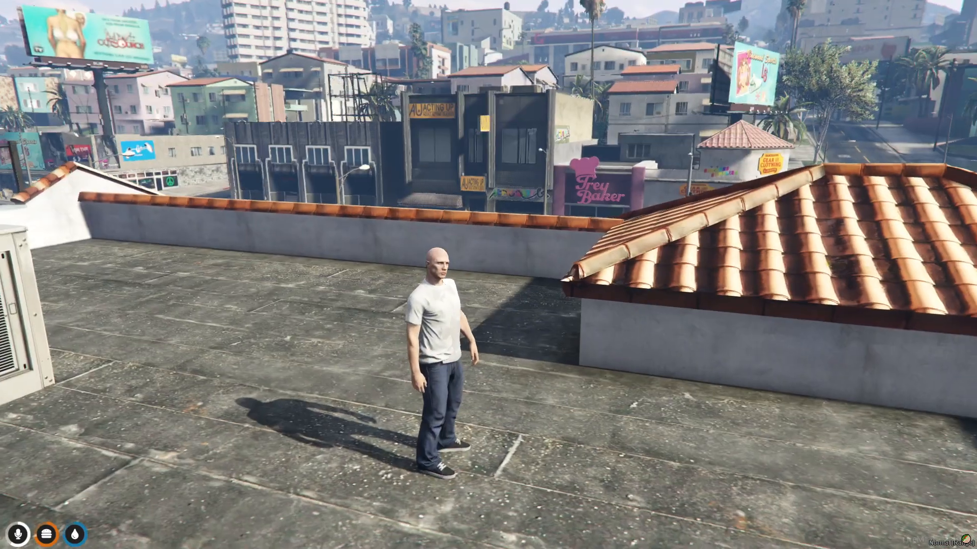
- Fly in no-clip mode across the neighbouring buildings to the red-tiled roof facing Rockford Plaza and land beside the BMW cube
key("F2")
key("w")
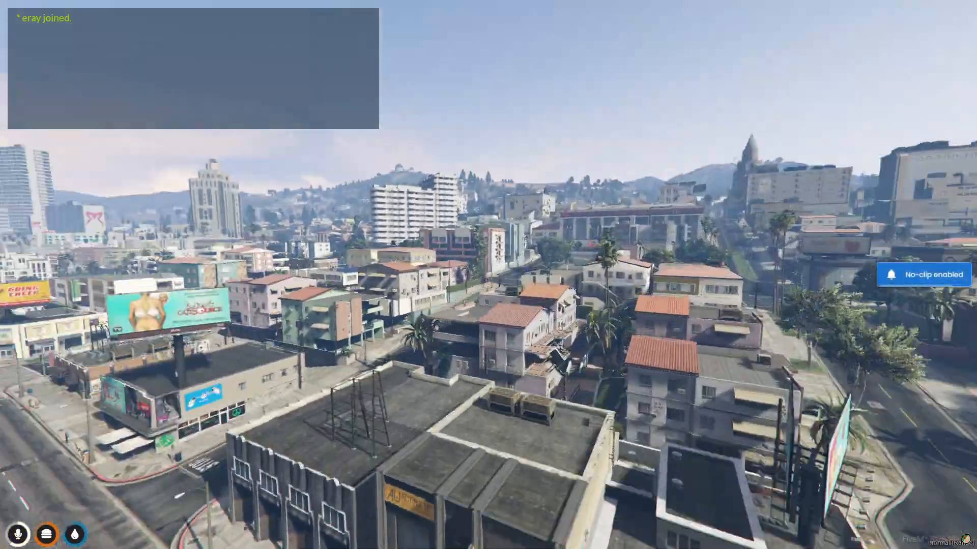
key("d")
key("d")
key("d")
key("a")
key("s")
key("w")
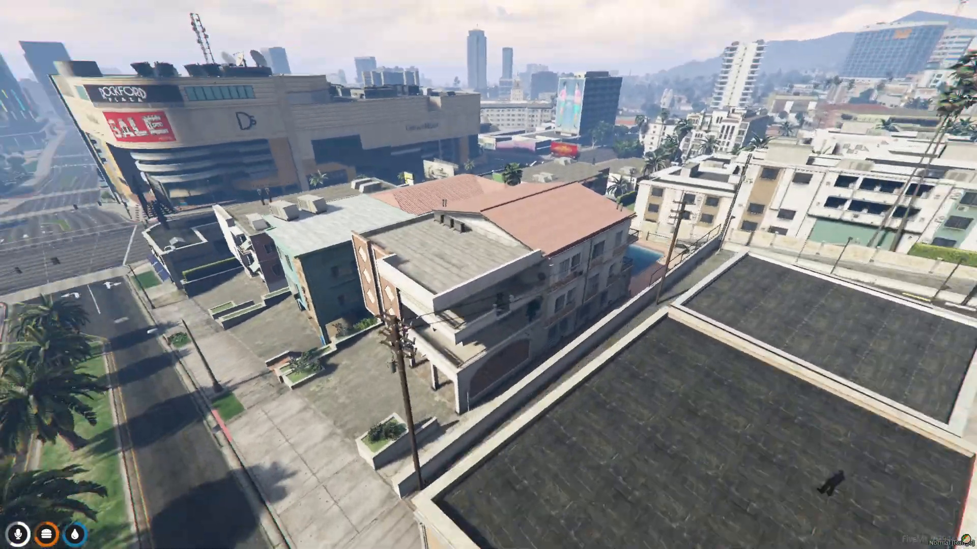
key("w")
key("a")
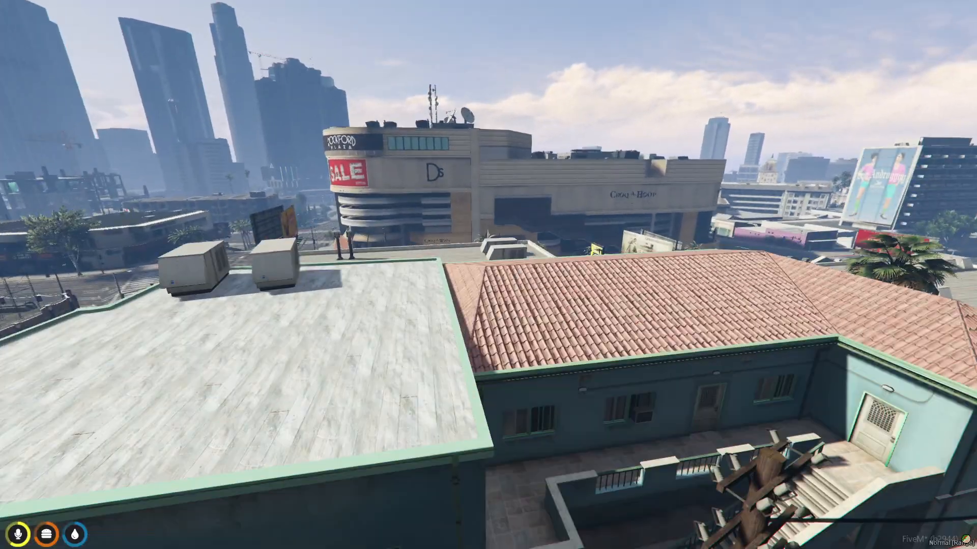
key("w")
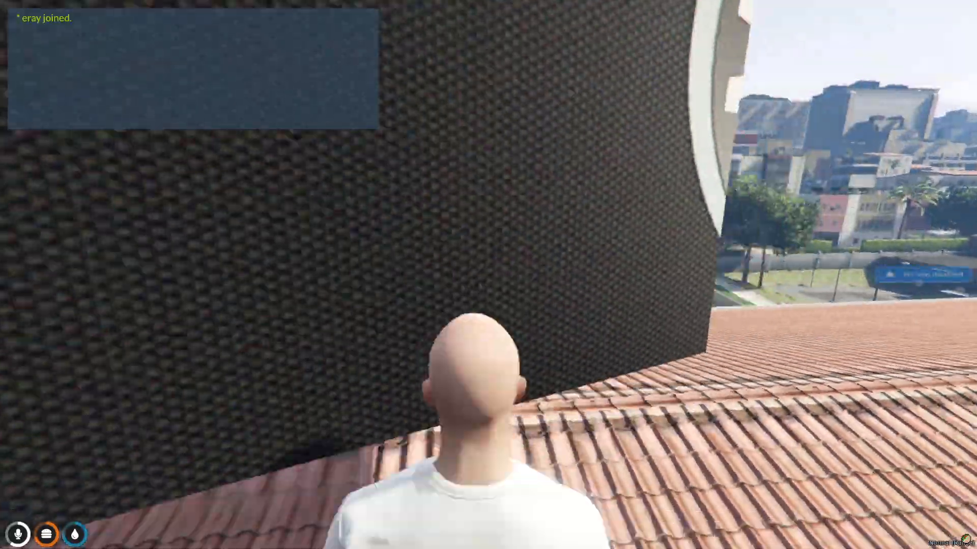
- Run around the BMW cube on the tiled roof to inspect its textured faces from several sides
key("w")
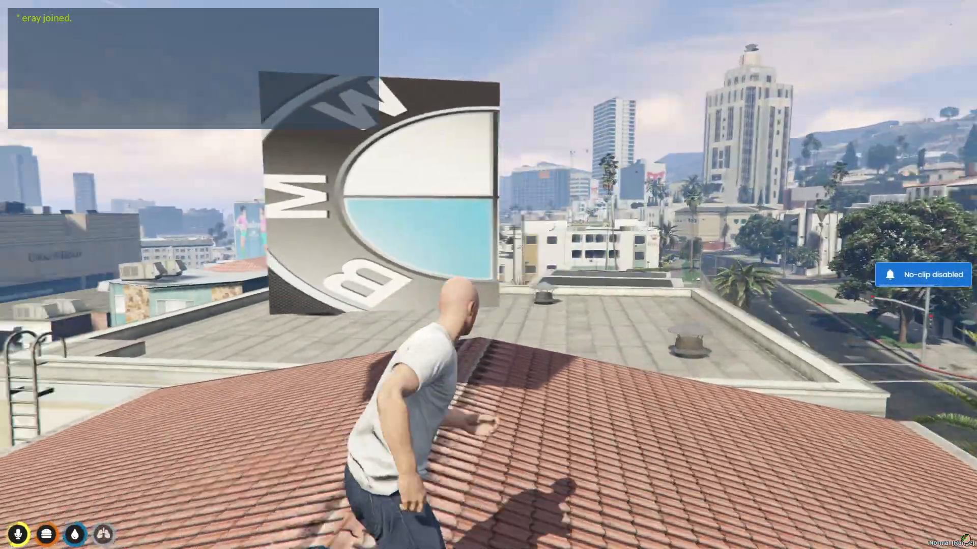
key("w")
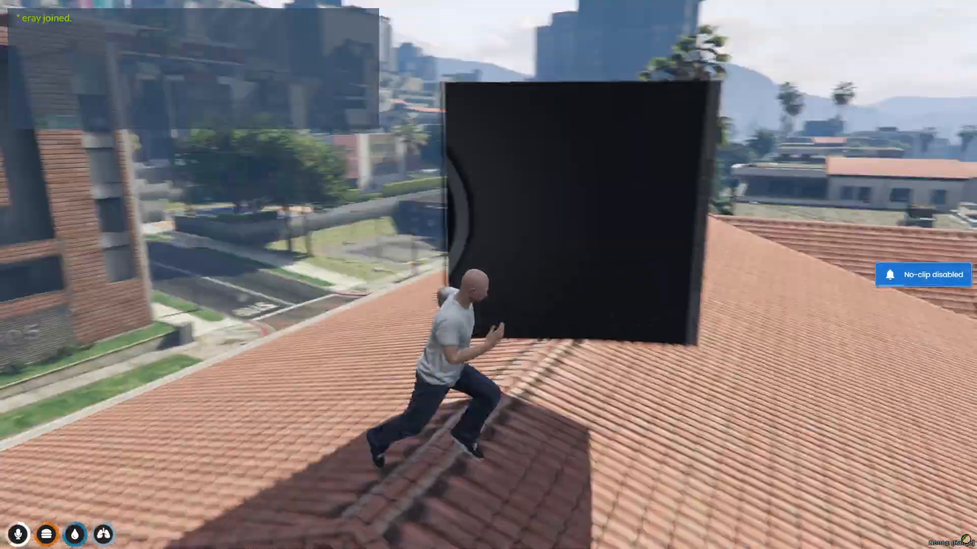
key("w")
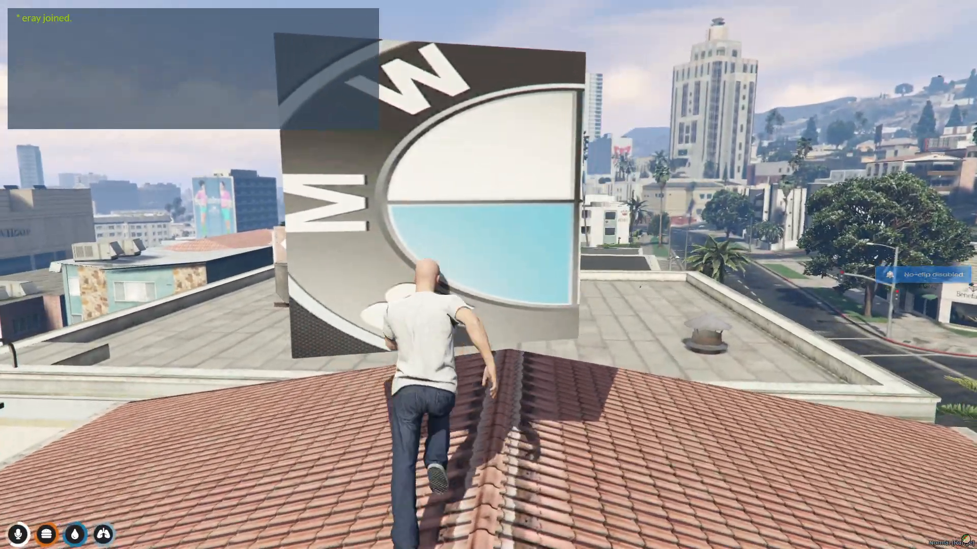
key("w")
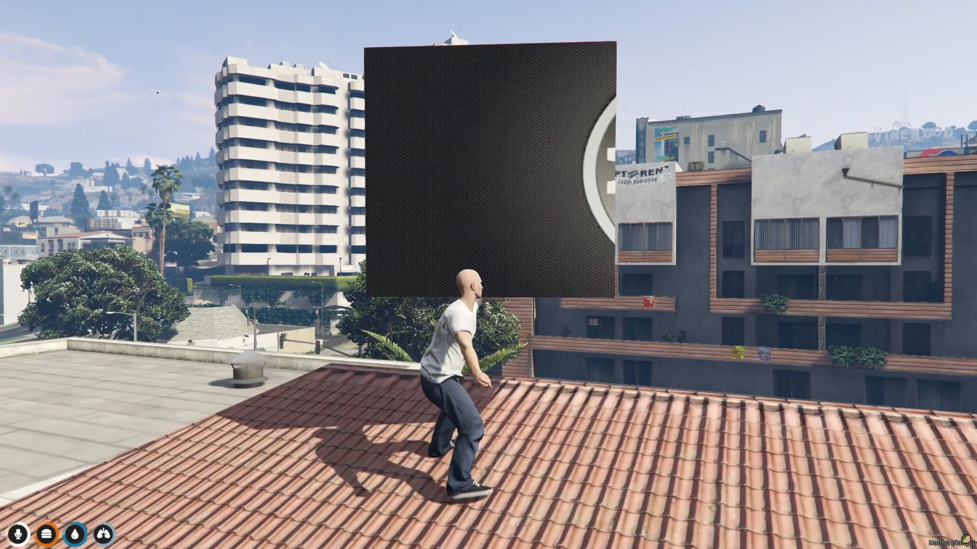
key("w")
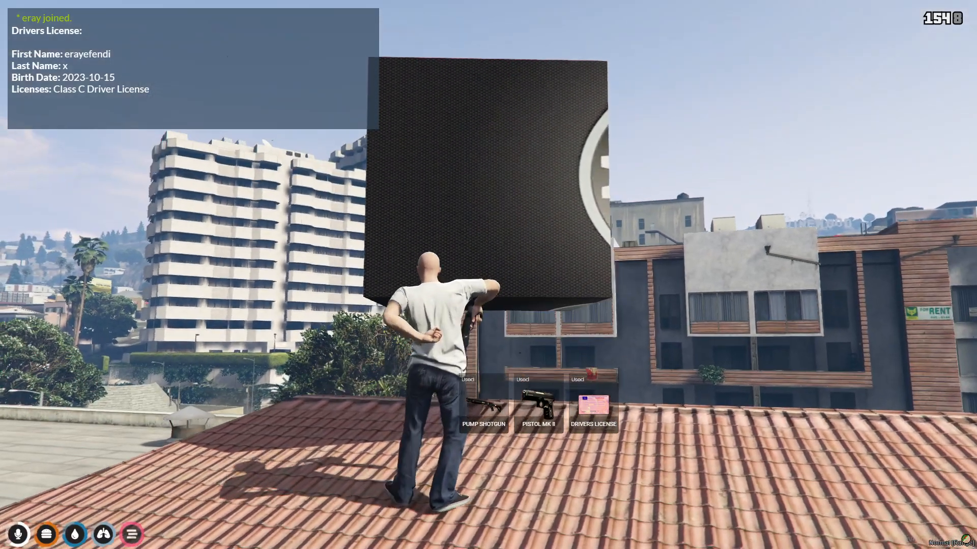
- Fire the pump shotgun at the cube's dark face to test its collision and back away across the roof
right_click(489, 275)
left_click(488, 274)
left_click(488, 275)
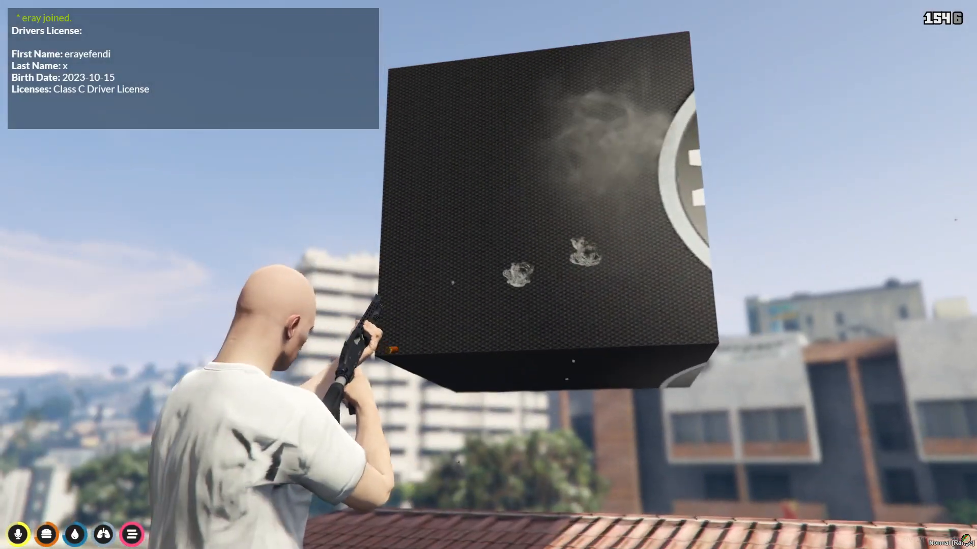
left_click(489, 274)
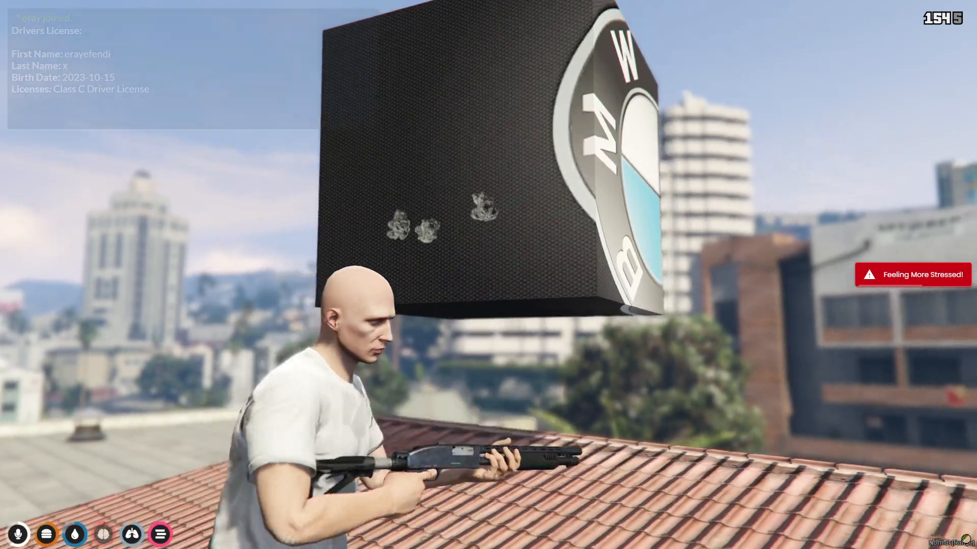
key("s")
key("w")
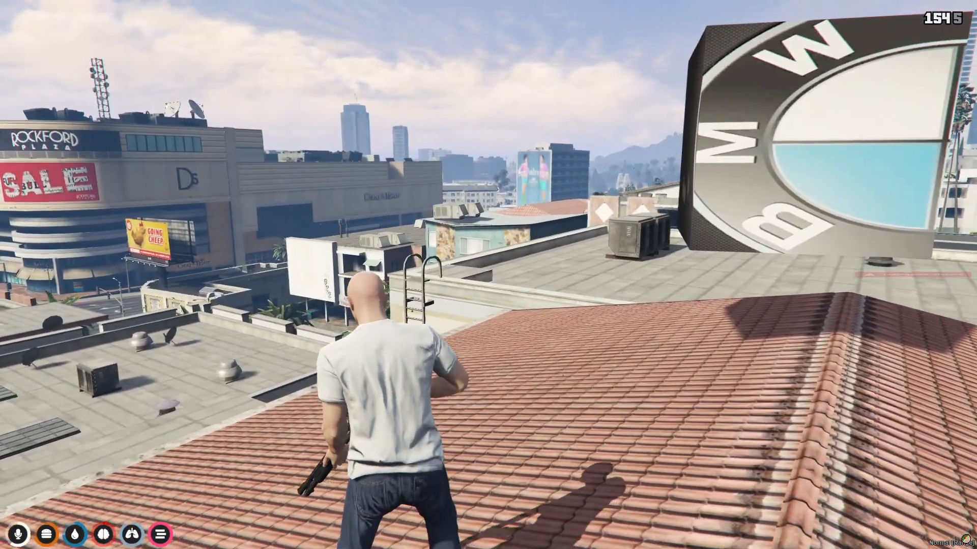